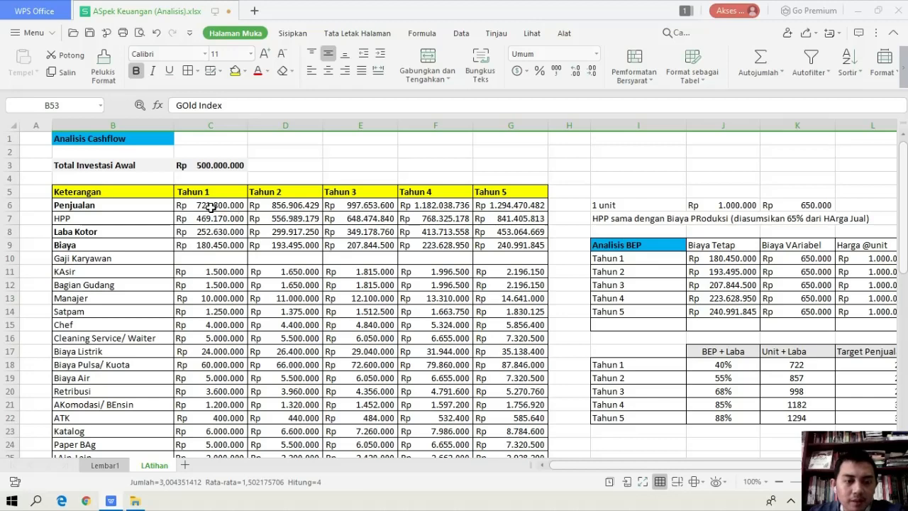
Clear the Penjualan to Biaya figures in C6:G9 and the Tahun 2 to Tahun 5 values in D11:G27
left_click_drag(212, 206, 520, 248)
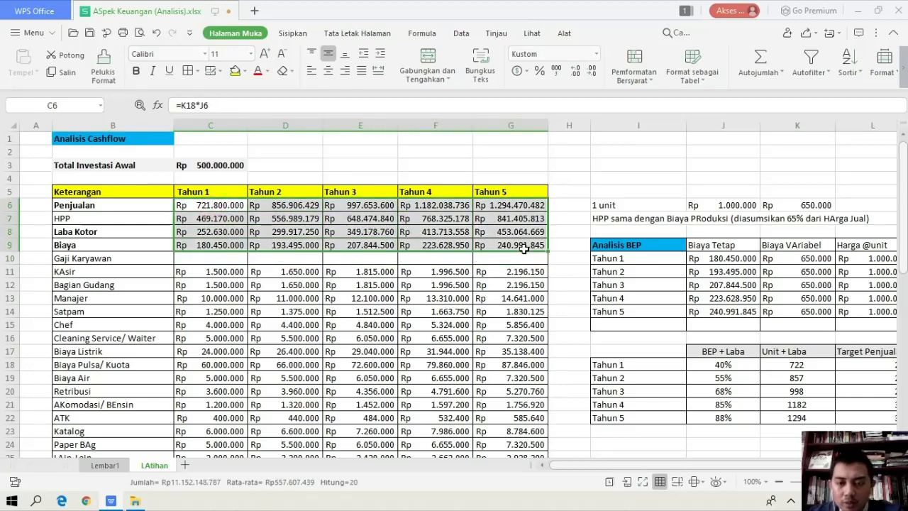
key("Delete")
scroll(288, 224, "down", 2)
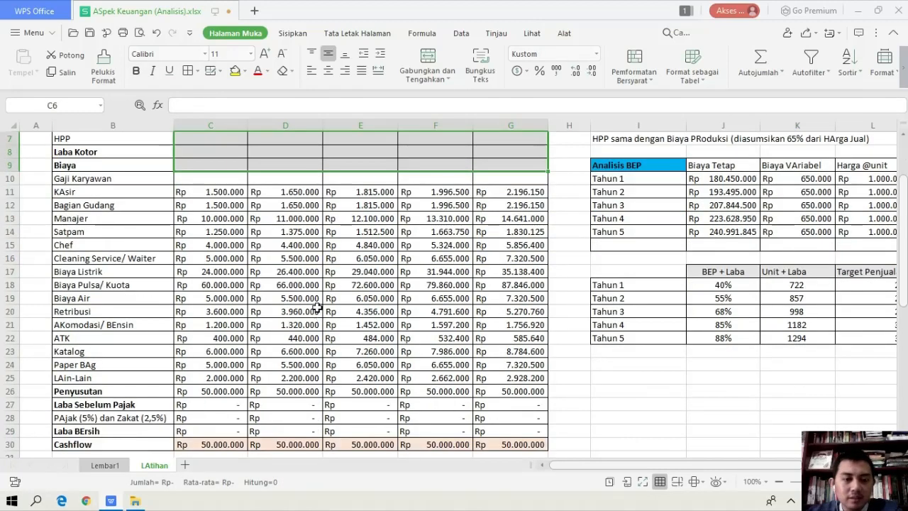
left_click(283, 194)
left_click_drag(283, 198, 514, 407)
key("Delete")
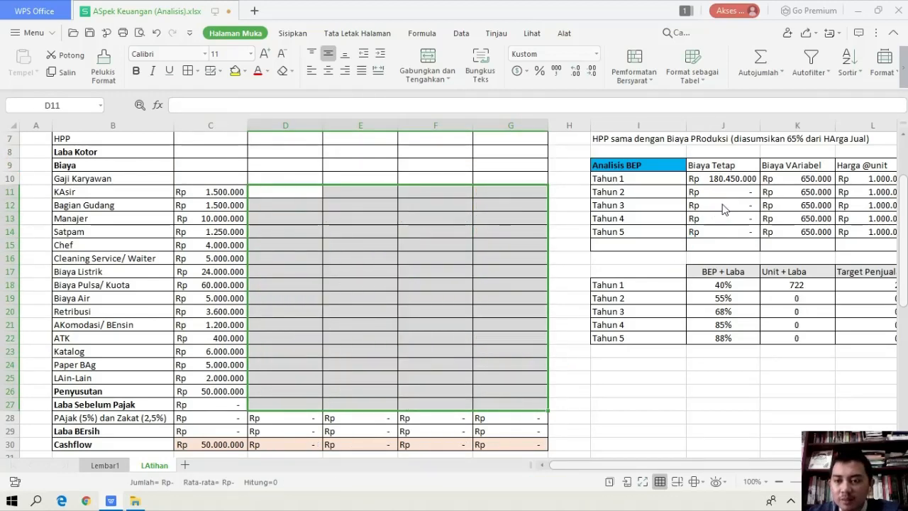
Clear the Tahun 1 Biaya Tetap formula in cell J10 of the Analisis BEP table
scroll(721, 179, "up", 2)
left_click(722, 179)
left_click(708, 258)
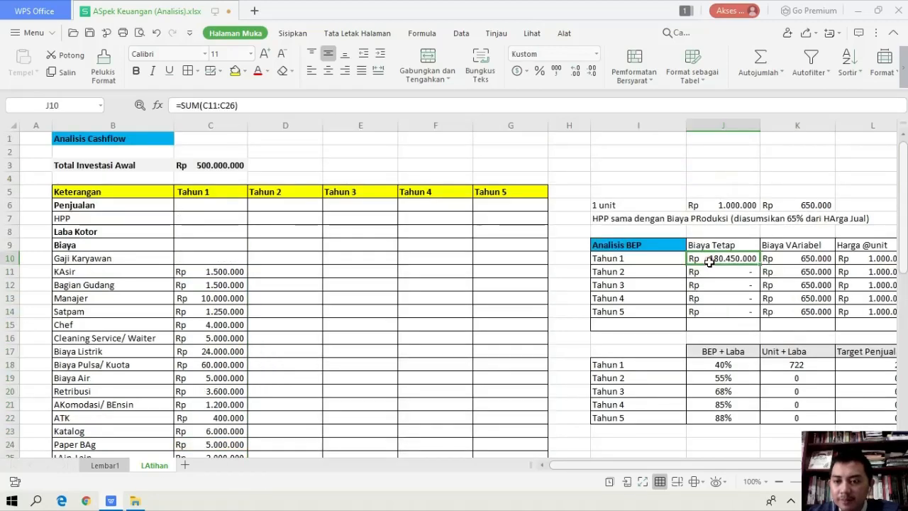
key("Delete")
left_click_drag(710, 464, 685, 465)
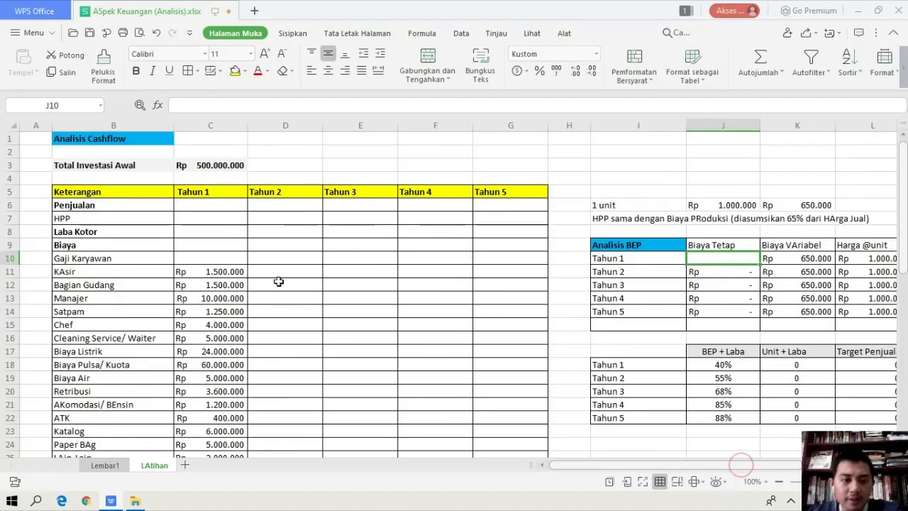
Examine the Total Investasi Awal row and the Tahun 1 costs from KAsir through Penyusutan
left_click(207, 232)
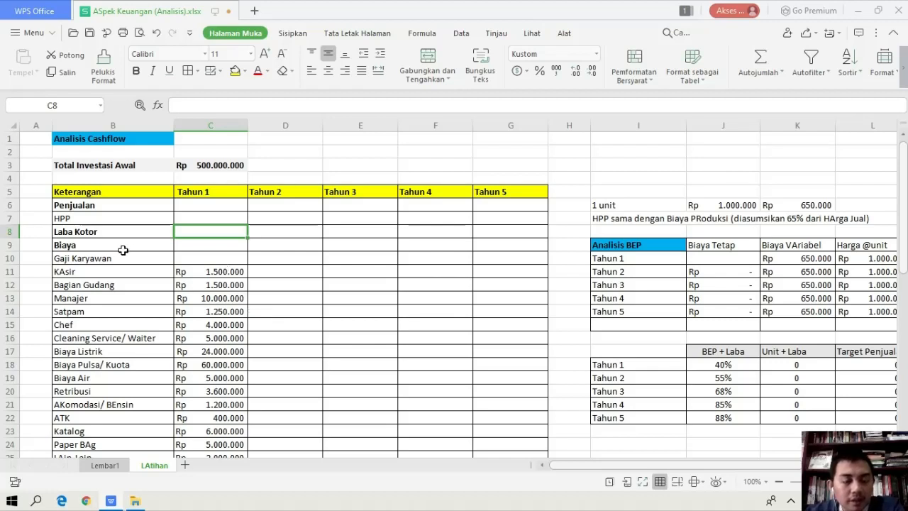
left_click_drag(109, 170, 239, 168)
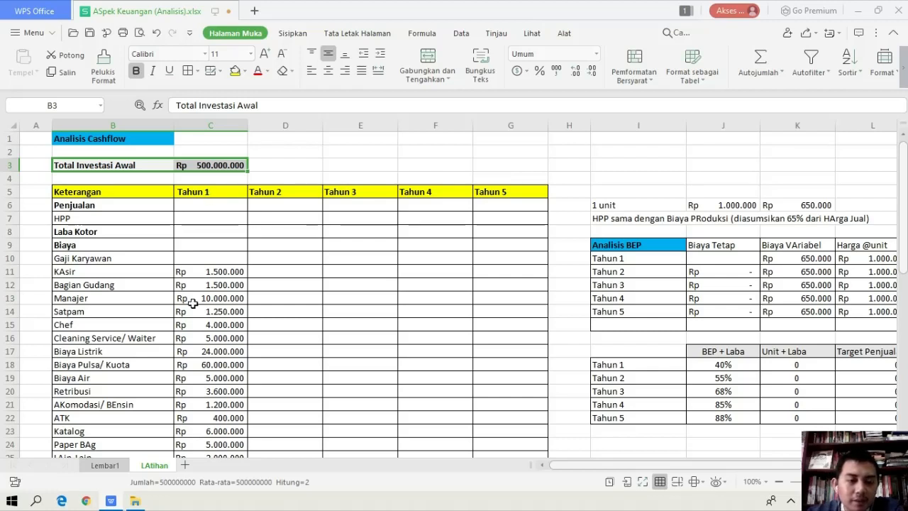
scroll(210, 381, "down", 2)
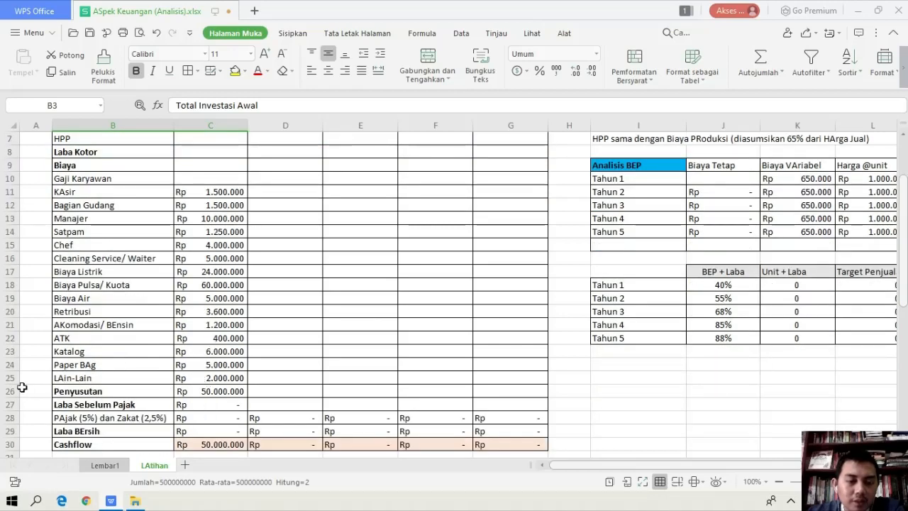
scroll(25, 387, "down", 1)
scroll(42, 375, "up", 2)
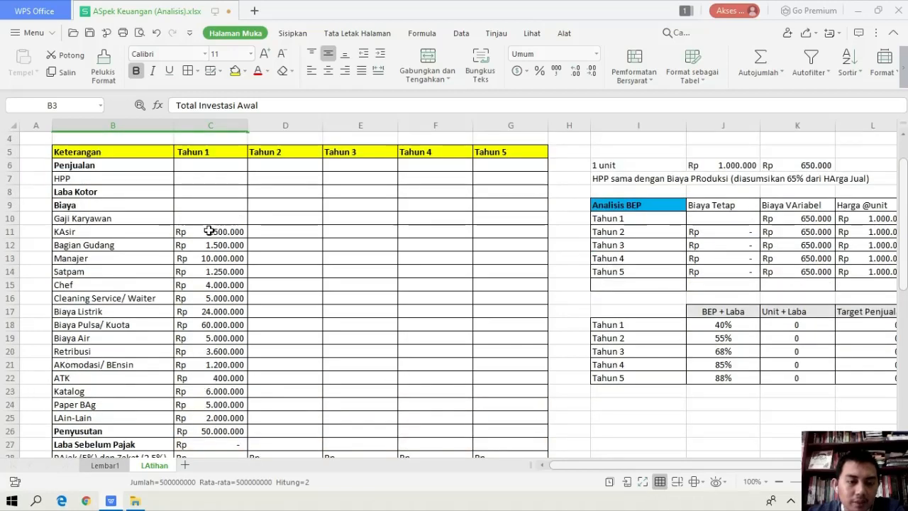
left_click_drag(210, 230, 183, 446)
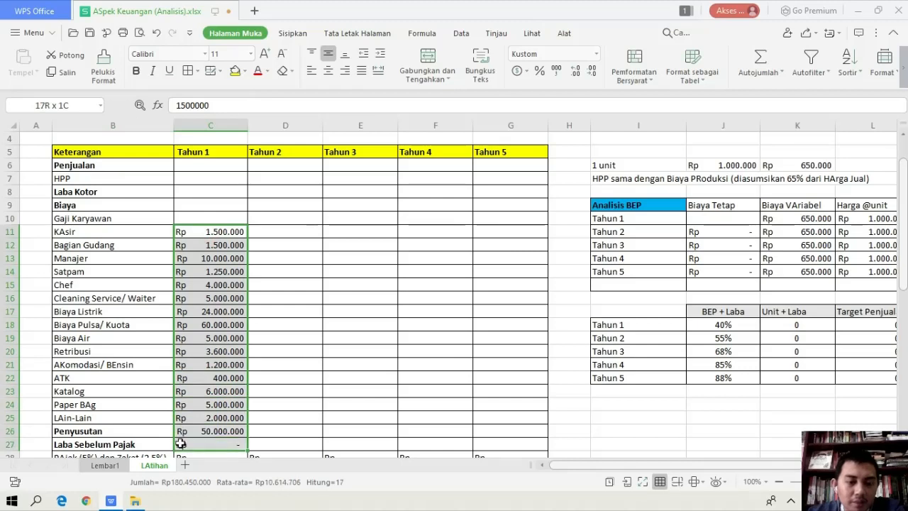
left_click(205, 284)
left_click_drag(213, 231, 202, 437)
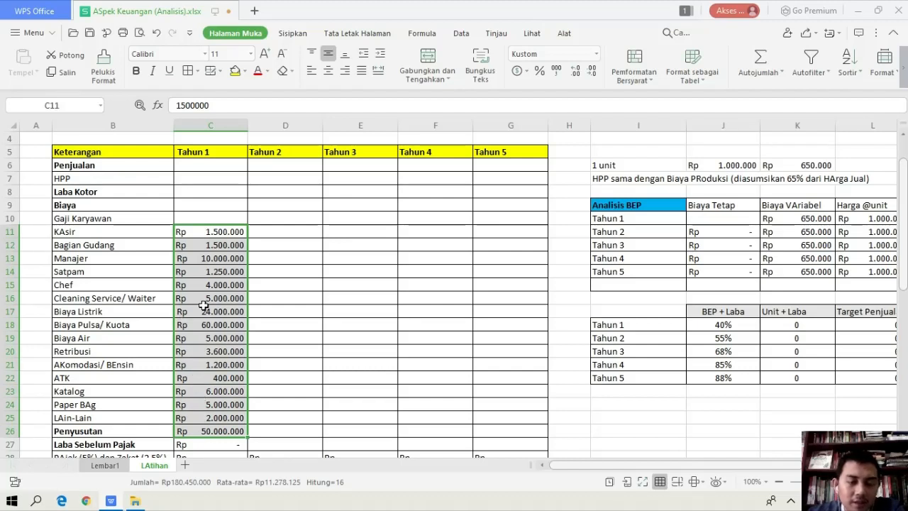
scroll(223, 275, "down", 2)
scroll(216, 271, "up", 2)
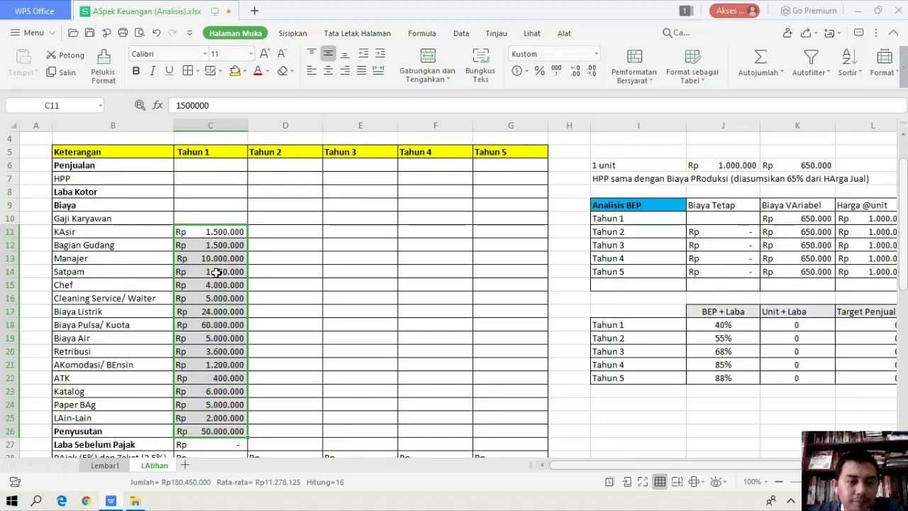
Enter the formula =(C11*0,1)+C11 in D11 for the Tahun 2 KAsir cost
left_click(289, 235)
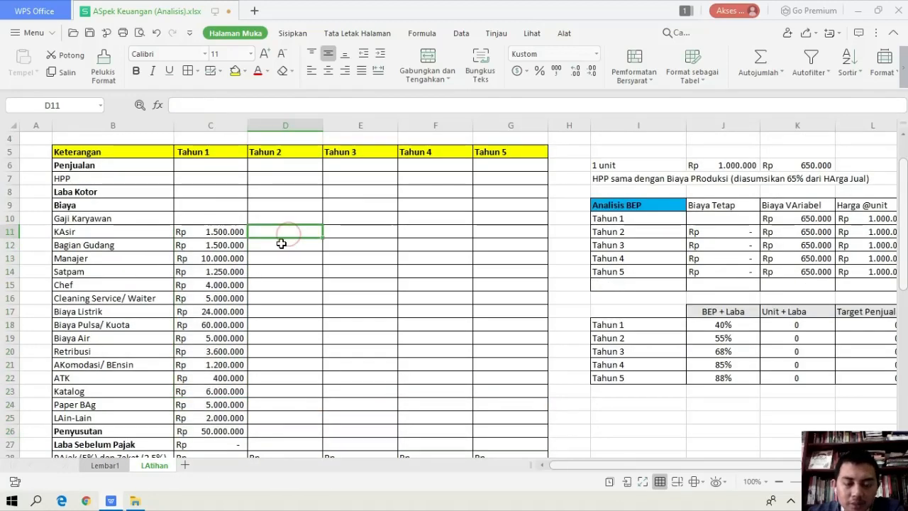
type("=")
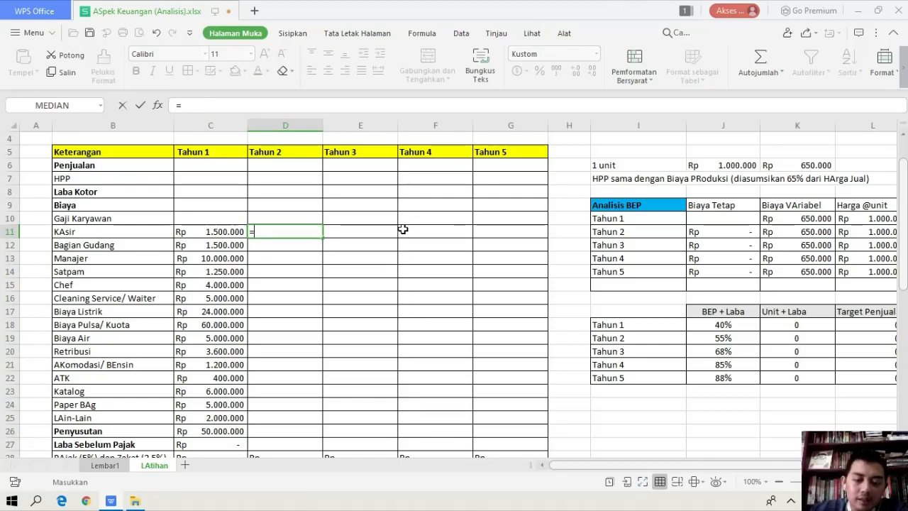
type("(")
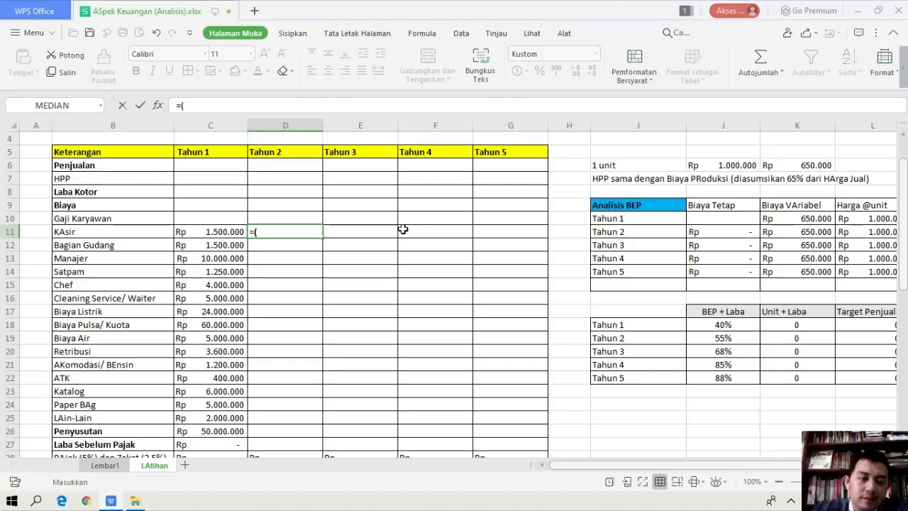
left_click(212, 232)
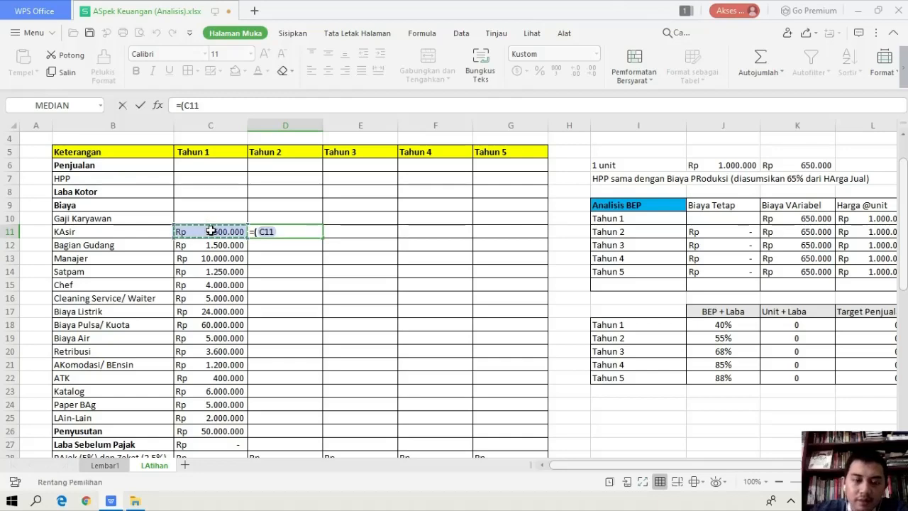
type("*")
scroll(216, 231, "up", 1)
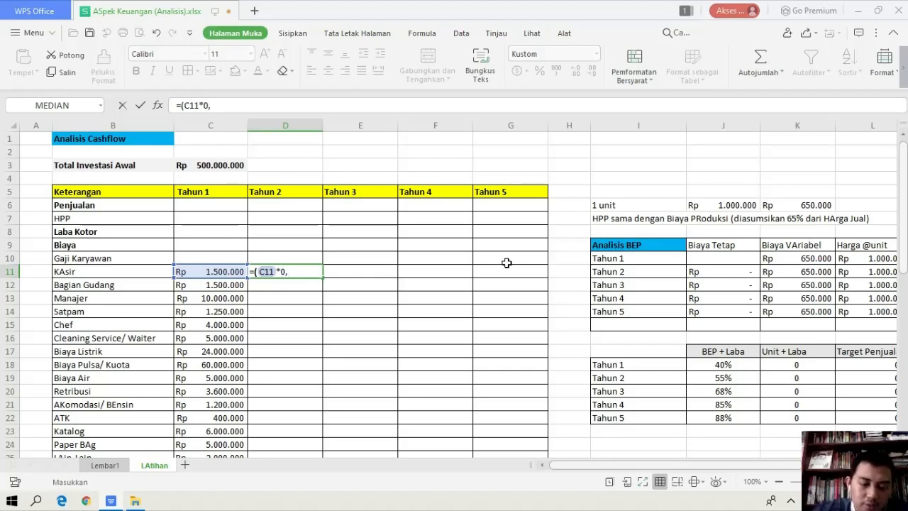
type(")+")
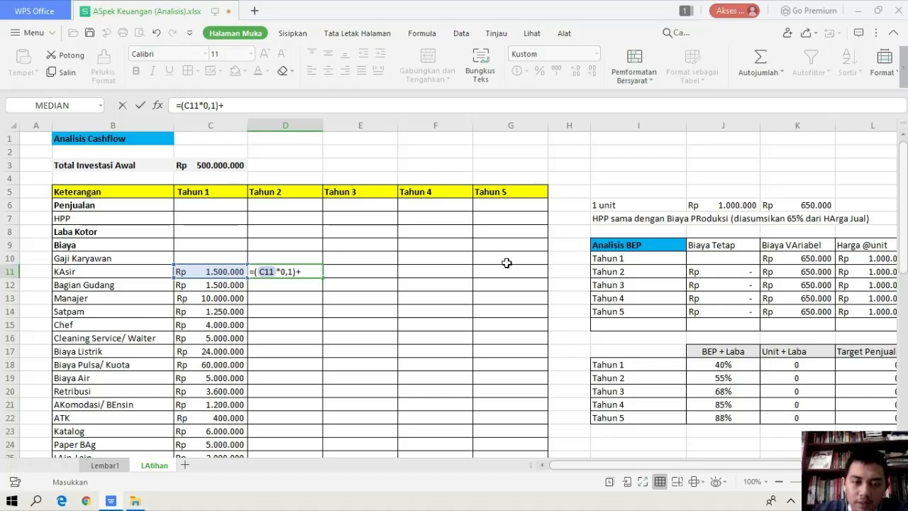
left_click(182, 270)
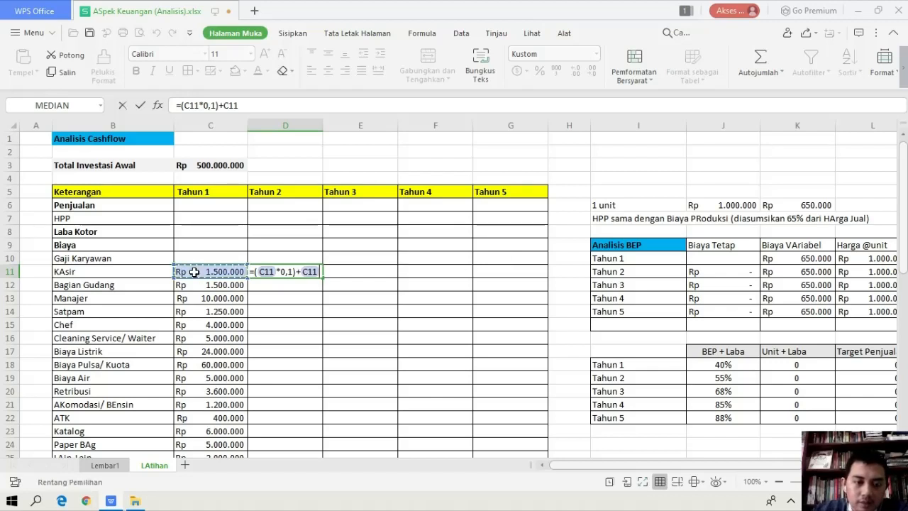
key("Return")
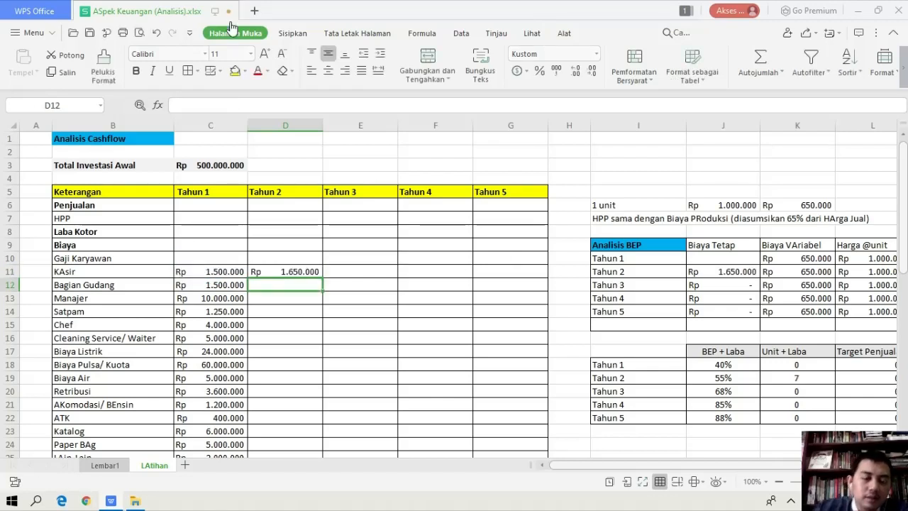
Fill the Tahun 2 KAsir formula down column D through the Penyusutan row, D26
scroll(178, 284, "down", 2)
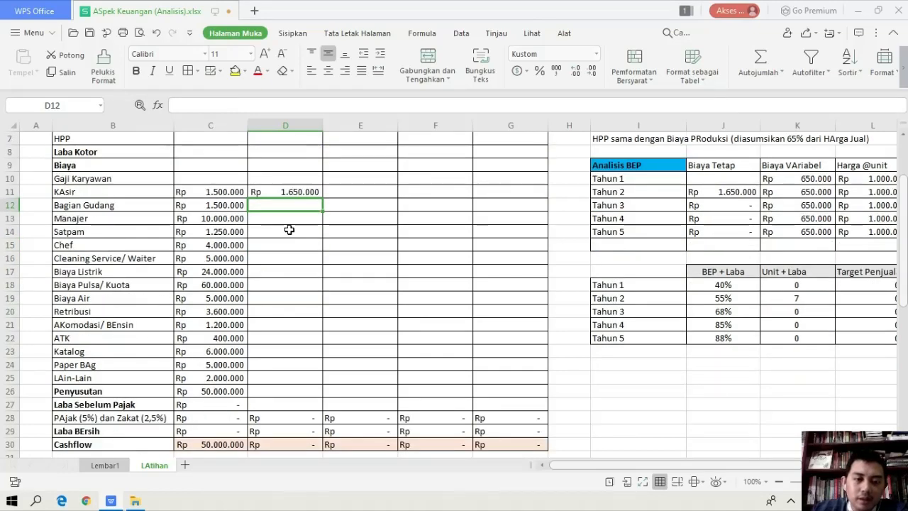
left_click(302, 190)
left_click_drag(322, 198, 303, 392)
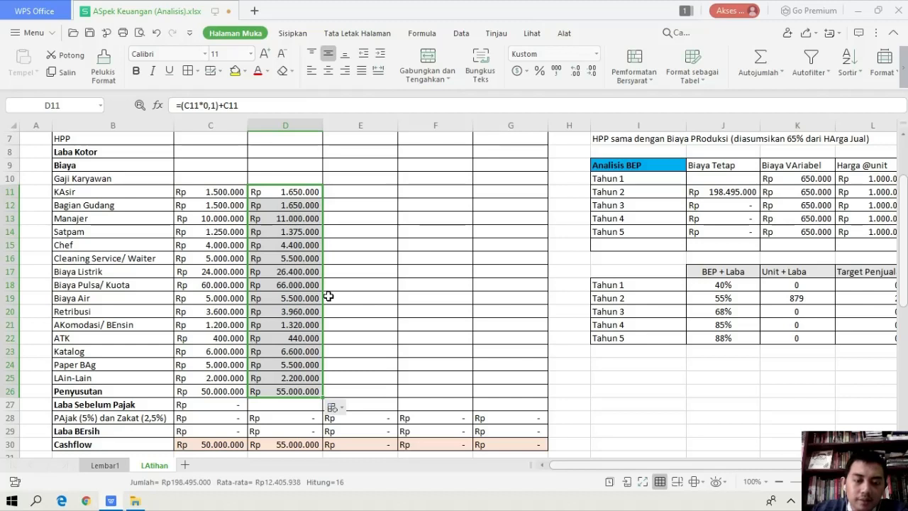
Enter =(D11*0,1)+D11 in E11 for Tahun 3 and fill it down through the Penyusutan row, E26
left_click(351, 192)
type("=(")
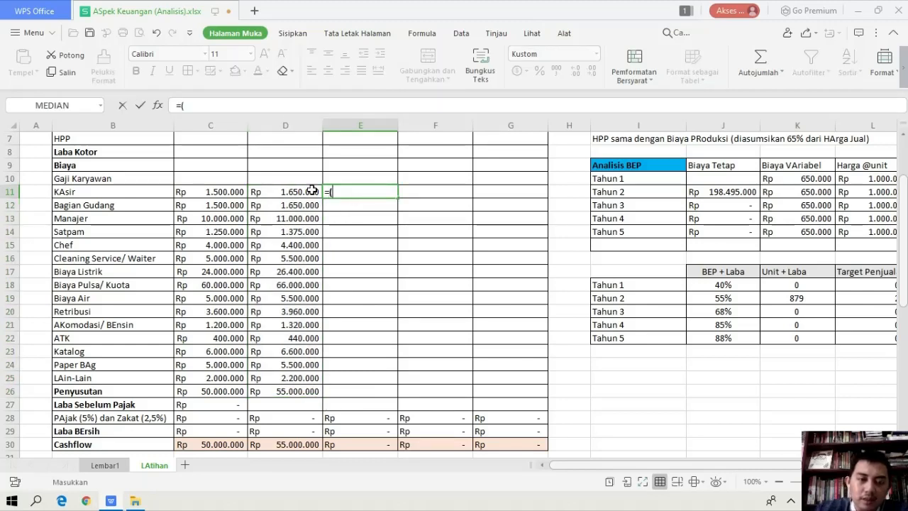
left_click(313, 191)
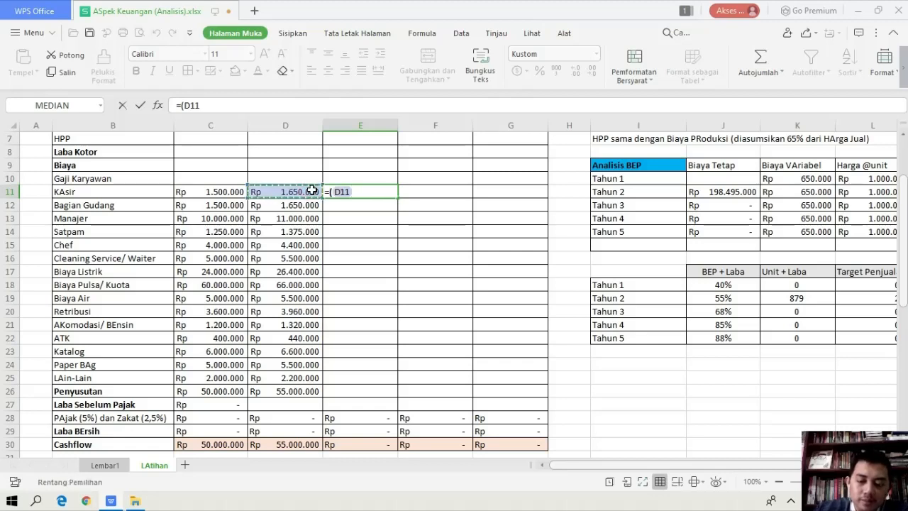
type("*0,")
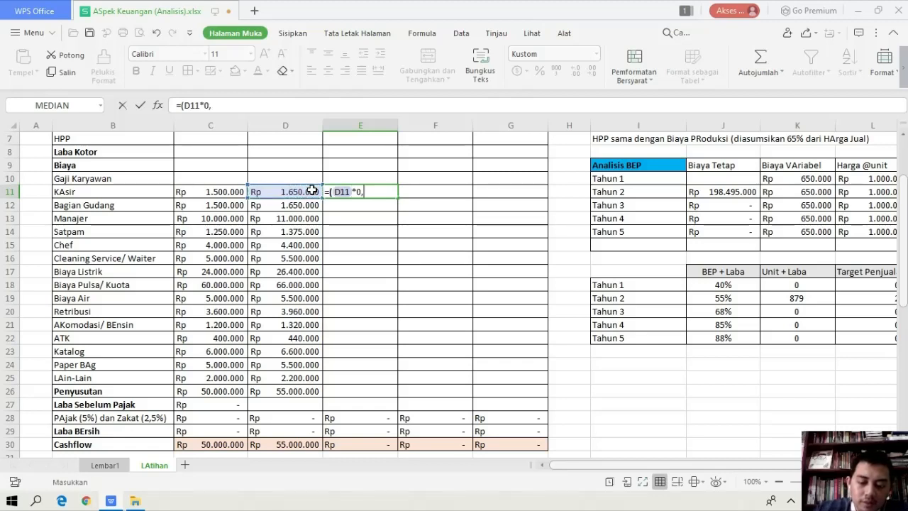
type("1)")
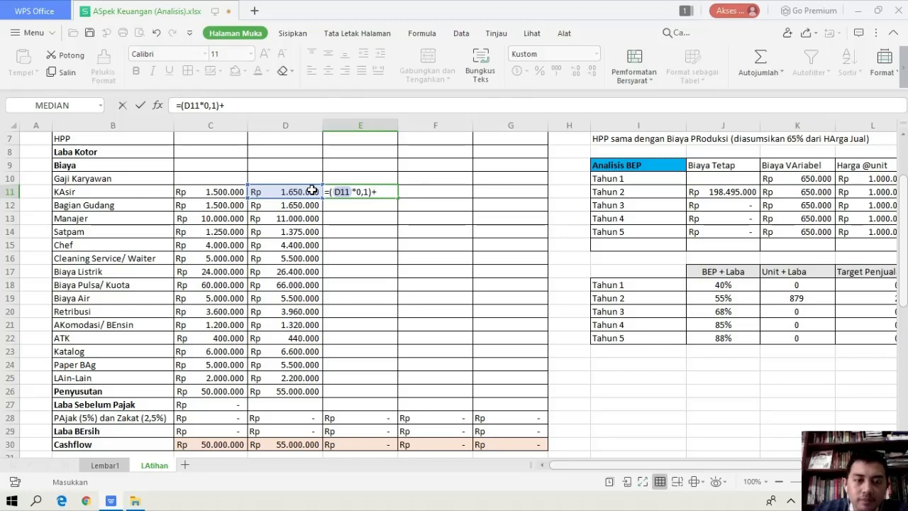
type("+")
left_click(312, 191)
key("Return")
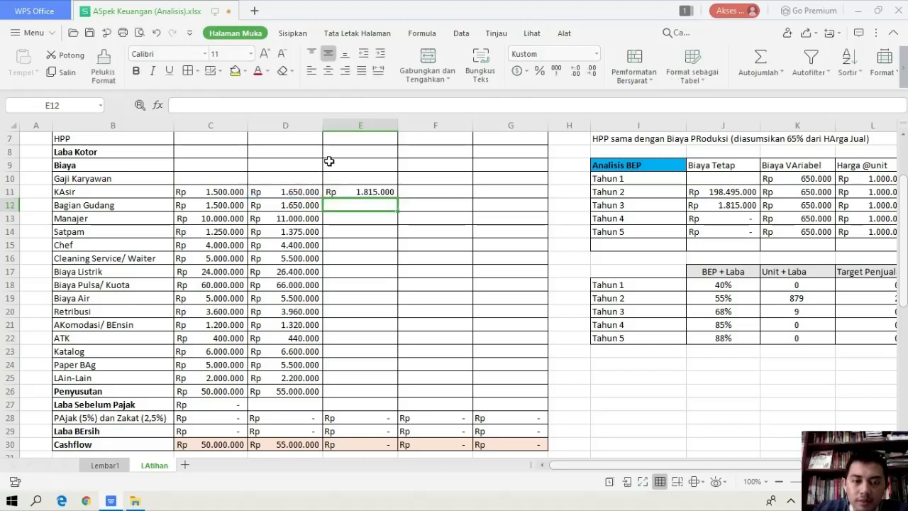
left_click(352, 194)
left_click_drag(397, 199, 385, 391)
Enter =(E11*0,1)+E11 in F11 for Tahun 4 and fill it down through the Penyusutan row, F26
left_click(434, 189)
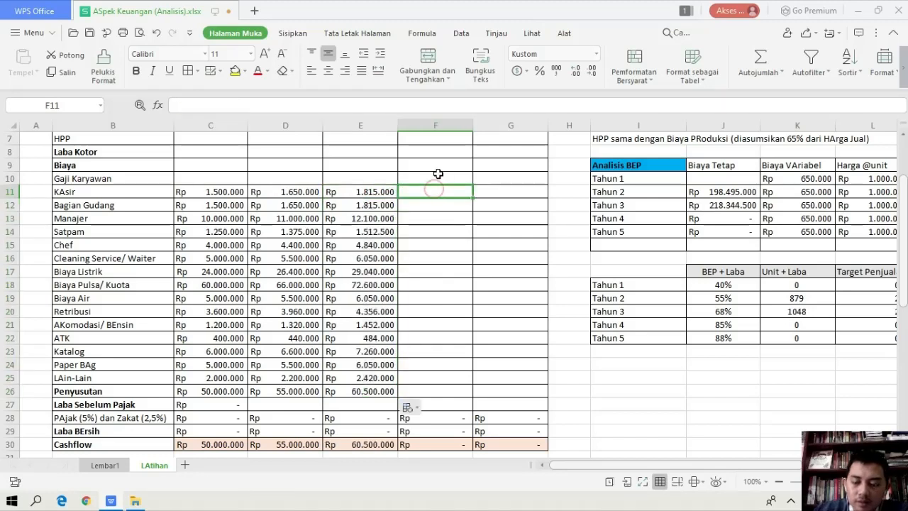
type("=(")
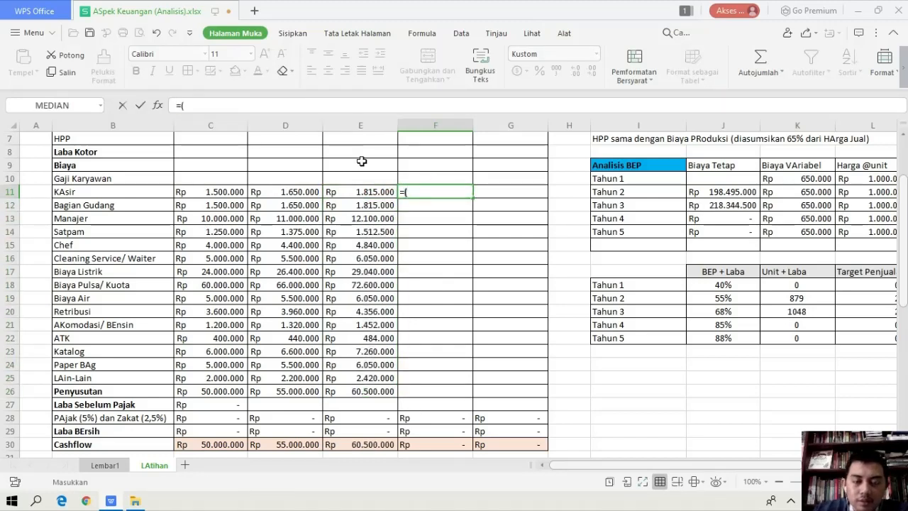
left_click(362, 191)
type("*")
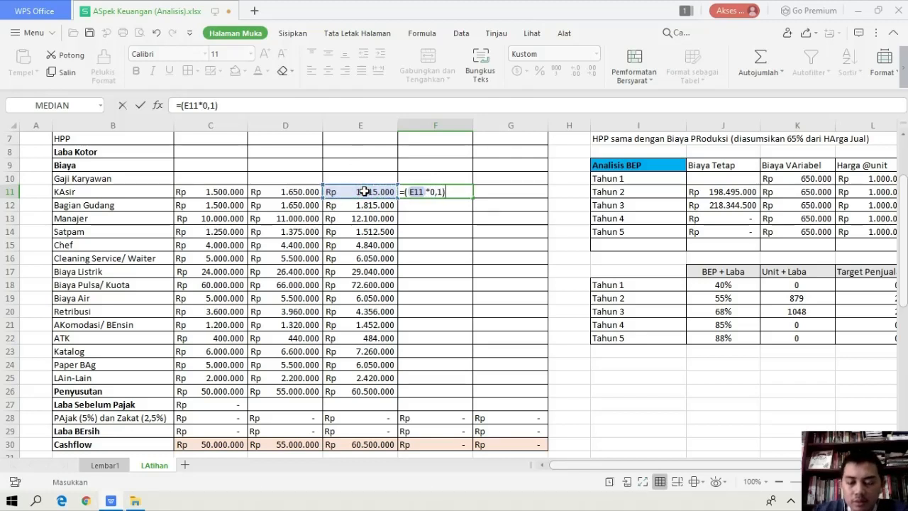
type("0,1)+")
left_click(364, 192)
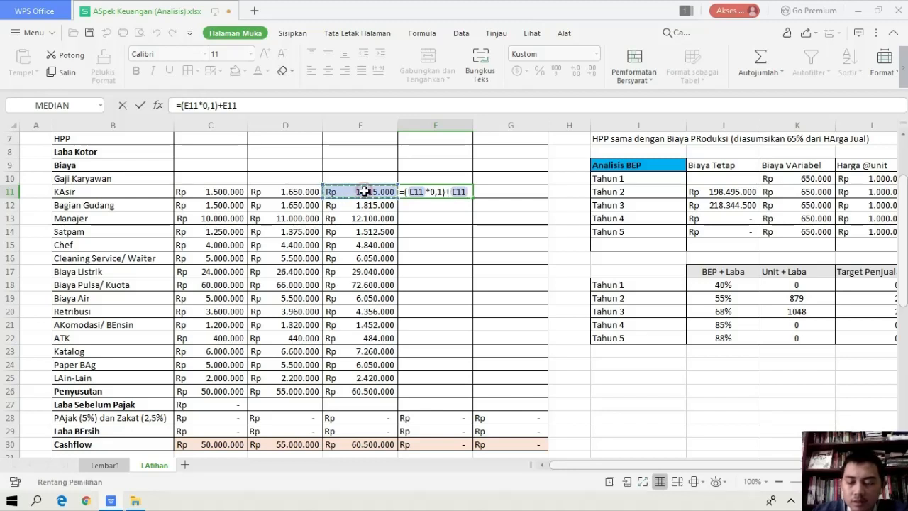
key("Return")
left_click(453, 189)
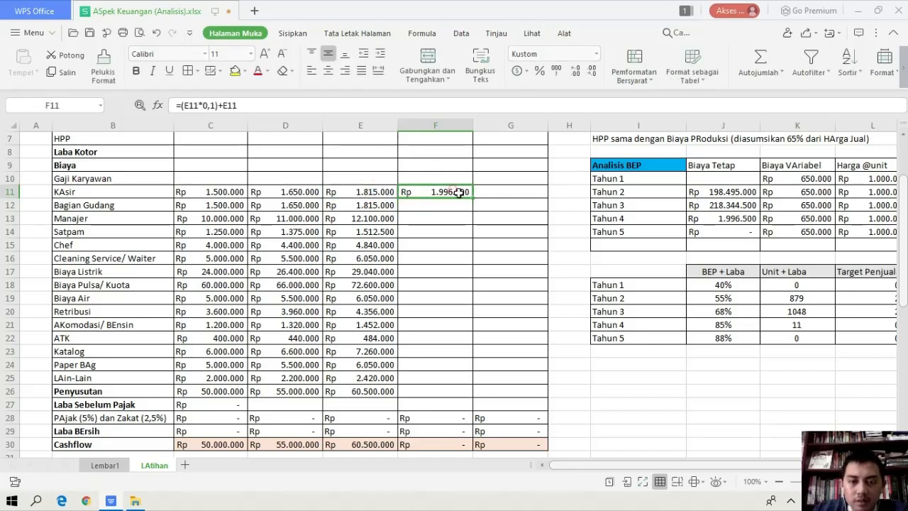
left_click_drag(472, 199, 459, 393)
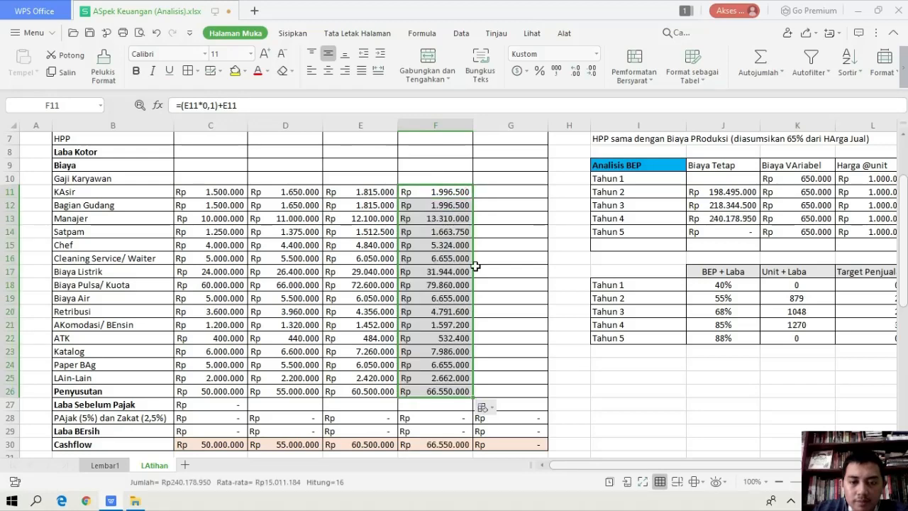
Enter =(F11*0,1)+F11 in G11 for Tahun 5 and fill it down through the Penyusutan row, G26
left_click(491, 190)
type("=")
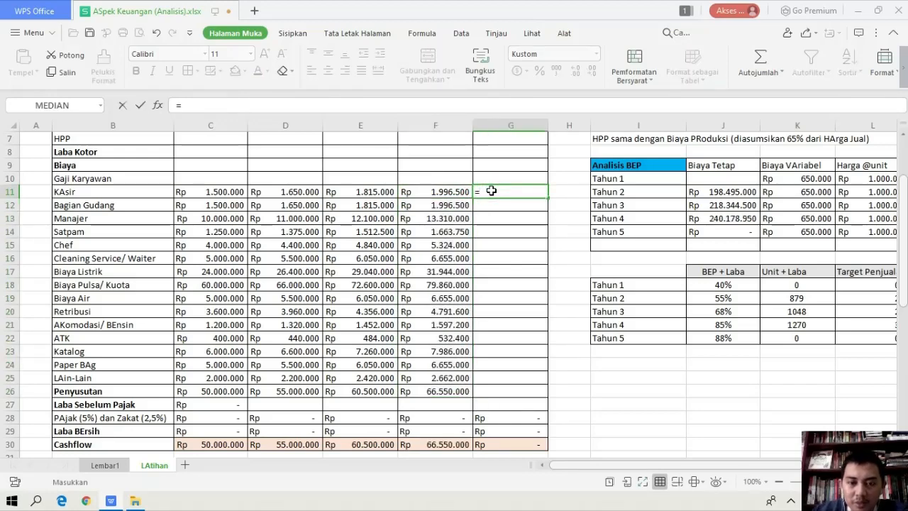
type("(")
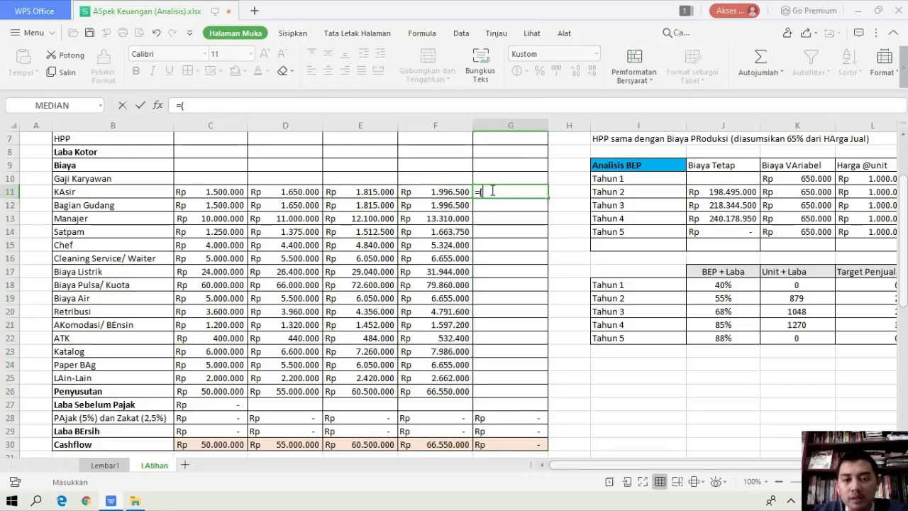
left_click(456, 191)
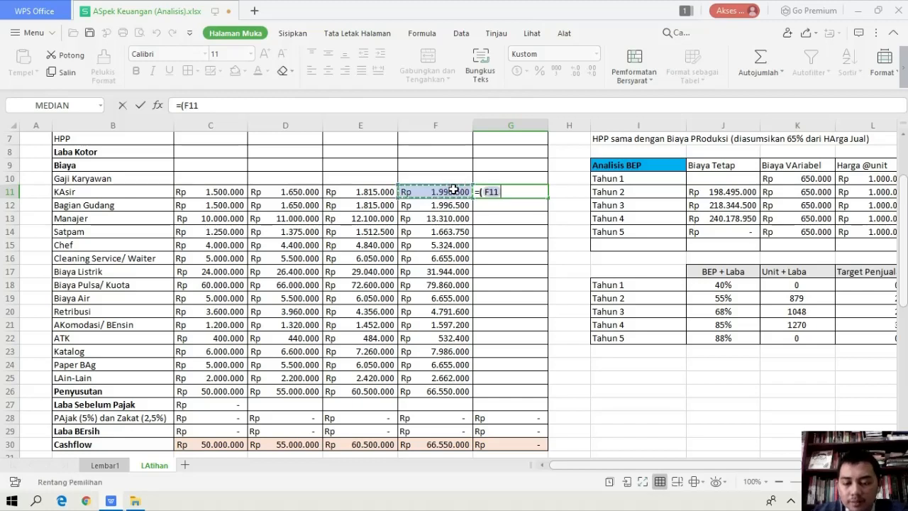
type("*")
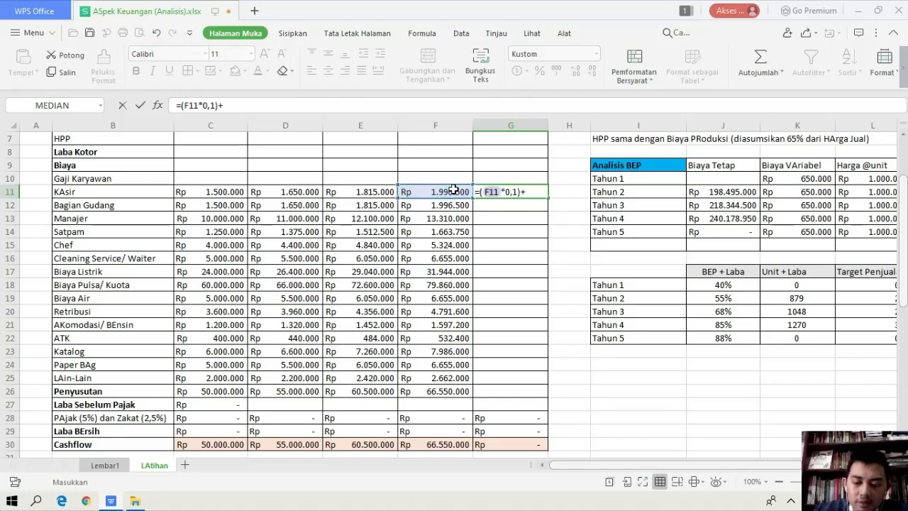
type("0,1)+")
left_click(454, 190)
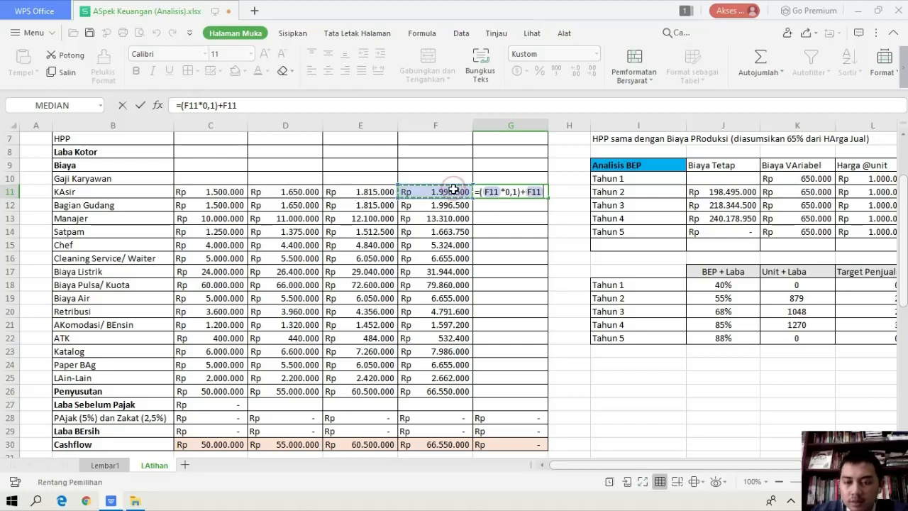
key("Return")
left_click(523, 192)
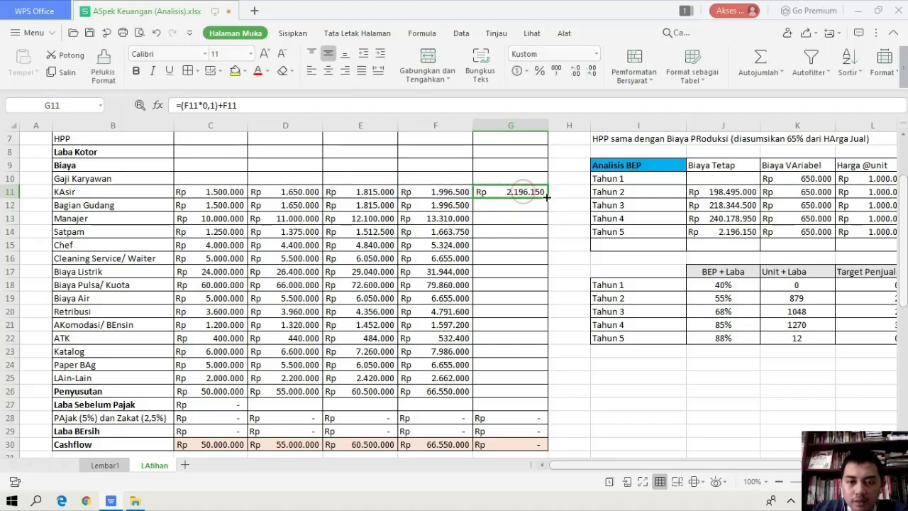
left_click_drag(547, 199, 530, 391)
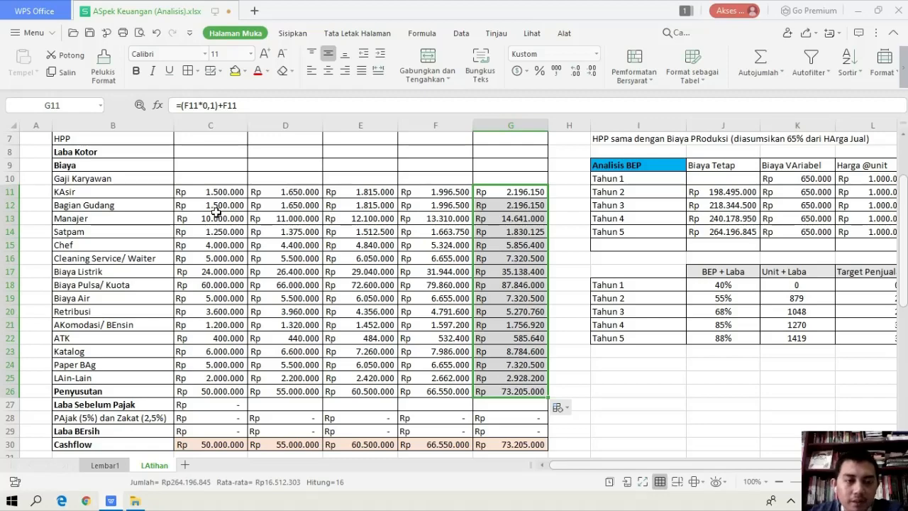
Copy the Tahun 1 Penyusutan value from C26 into D26:G26 so depreciation is the same for Tahun 2 through Tahun 5
scroll(215, 212, "up", 2)
scroll(216, 212, "down", 2)
scroll(215, 214, "up", 1)
scroll(214, 215, "down", 1)
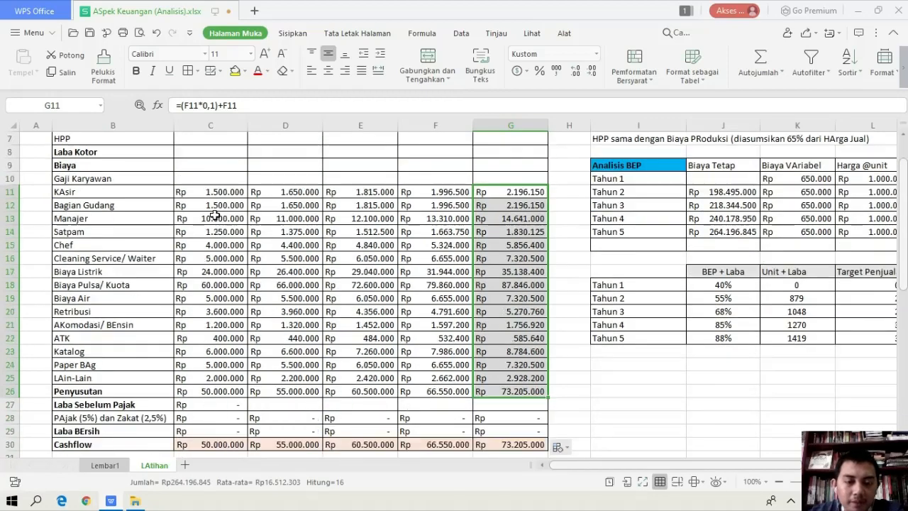
scroll(214, 215, "down", 1)
left_click(209, 355)
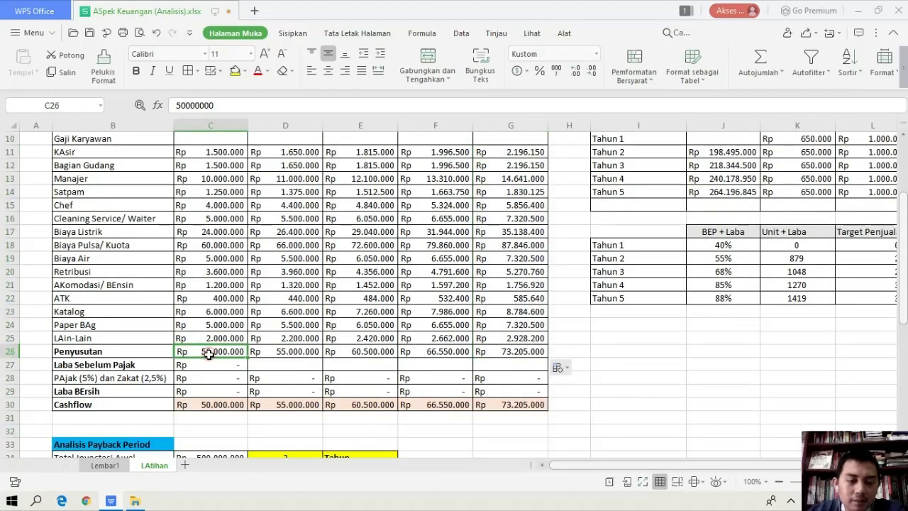
scroll(213, 326, "up", 2)
scroll(206, 288, "down", 2)
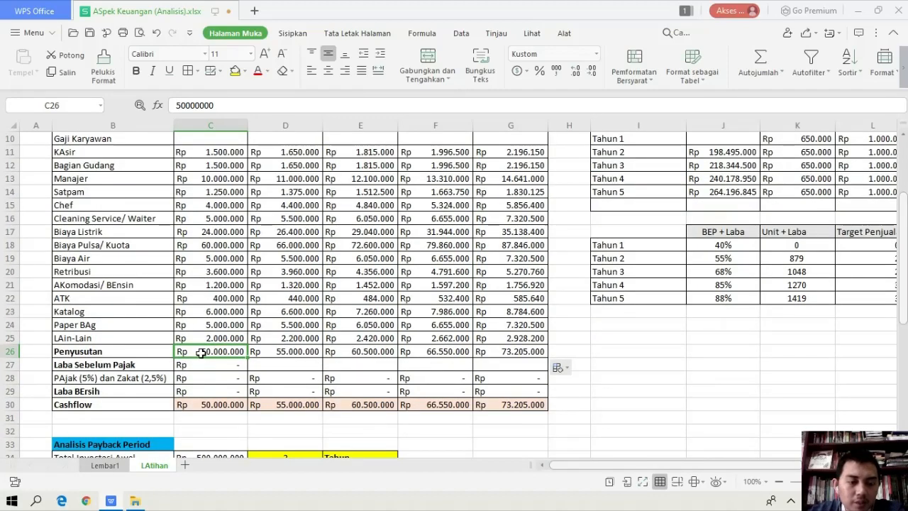
scroll(207, 337, "up", 3)
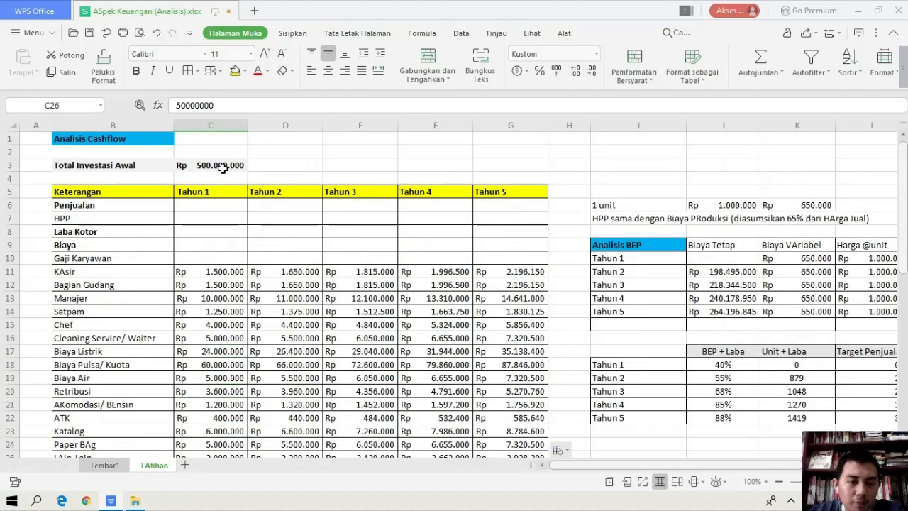
scroll(223, 167, "down", 4)
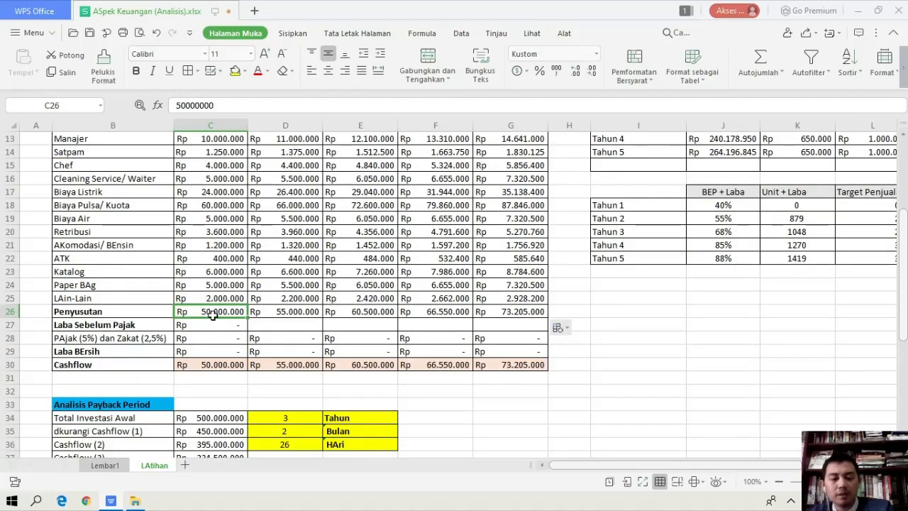
key("ctrl+c")
left_click(263, 312)
key("shift+Right")
key("shift+Right")
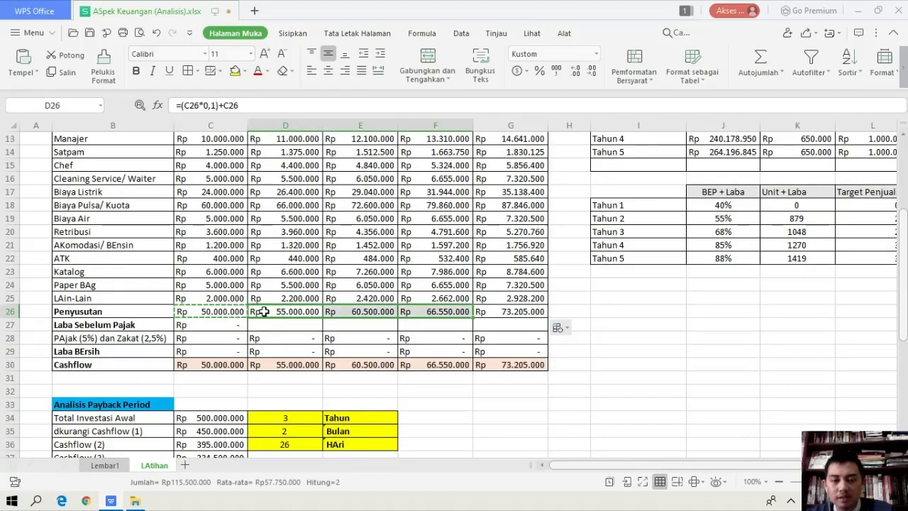
key("shift+Right")
key("ctrl+v")
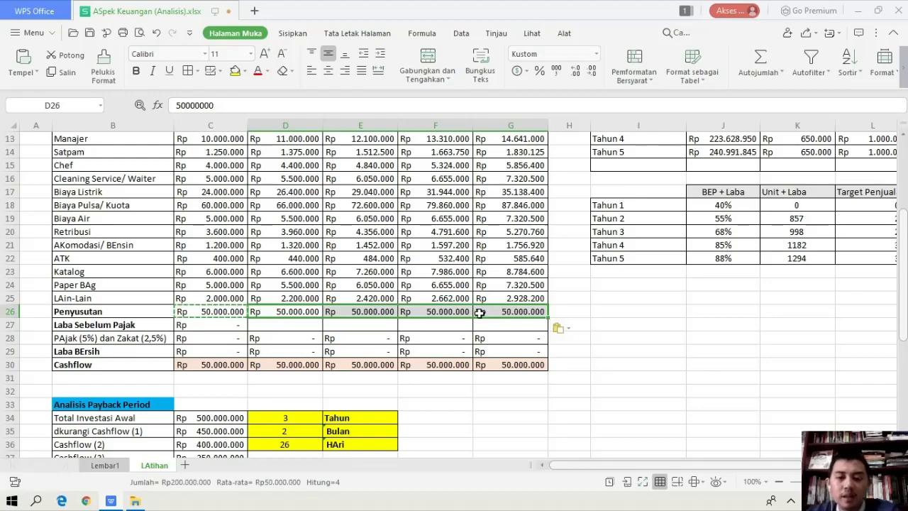
left_click(660, 327)
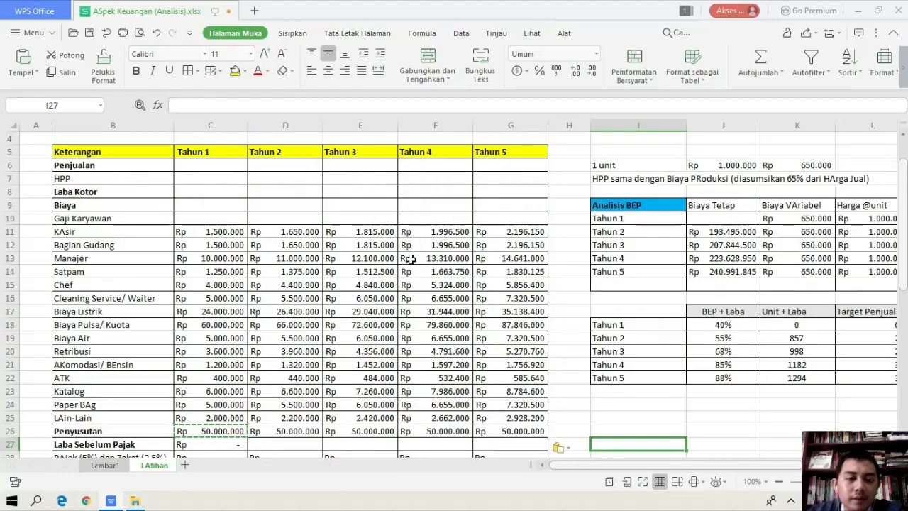
Clear the Biaya Tetap cells J11:J14 and the UNit BEP and Total Revenue cells M10:N14 in the Analisis BEP table
scroll(342, 239, "down", 2)
scroll(342, 238, "up", 2)
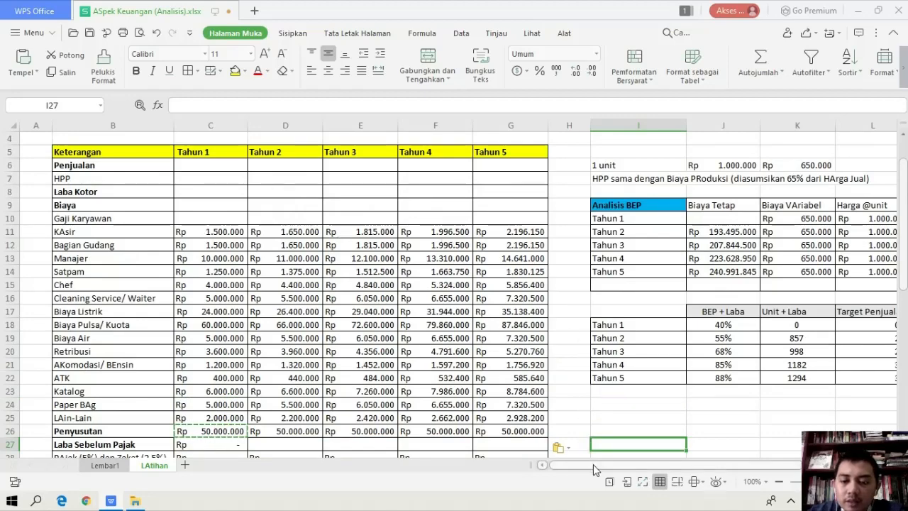
left_click_drag(593, 465, 678, 431)
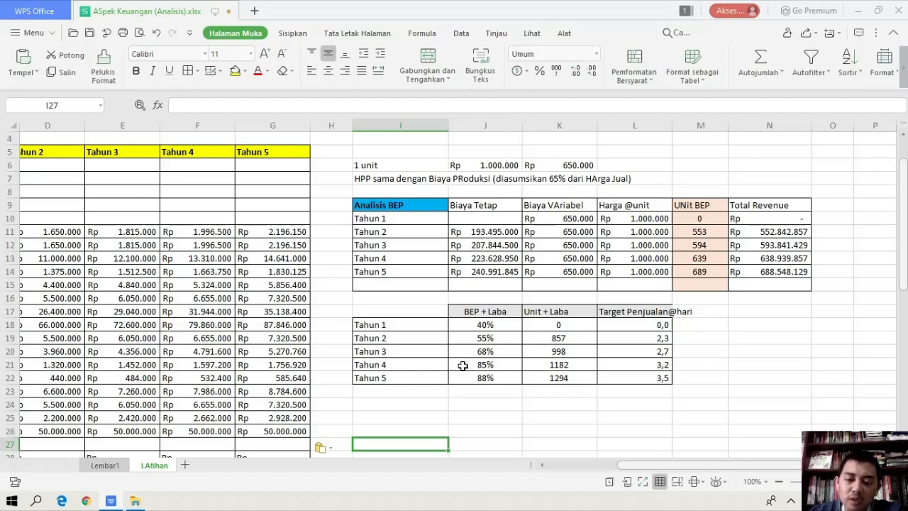
mouse_move(625, 470)
left_mouse_down()
mouse_move(601, 472)
mouse_move(637, 468)
left_mouse_up()
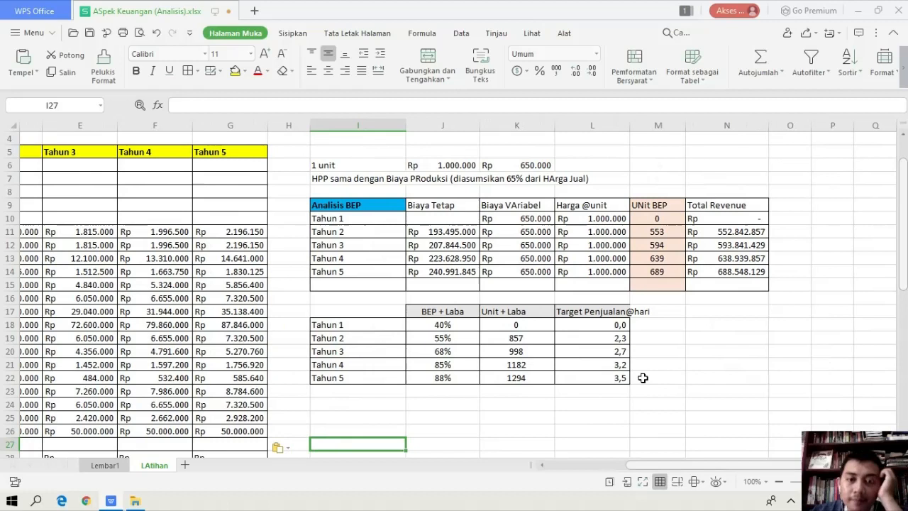
left_click(441, 216)
left_click(444, 235)
left_click_drag(444, 235, 453, 276)
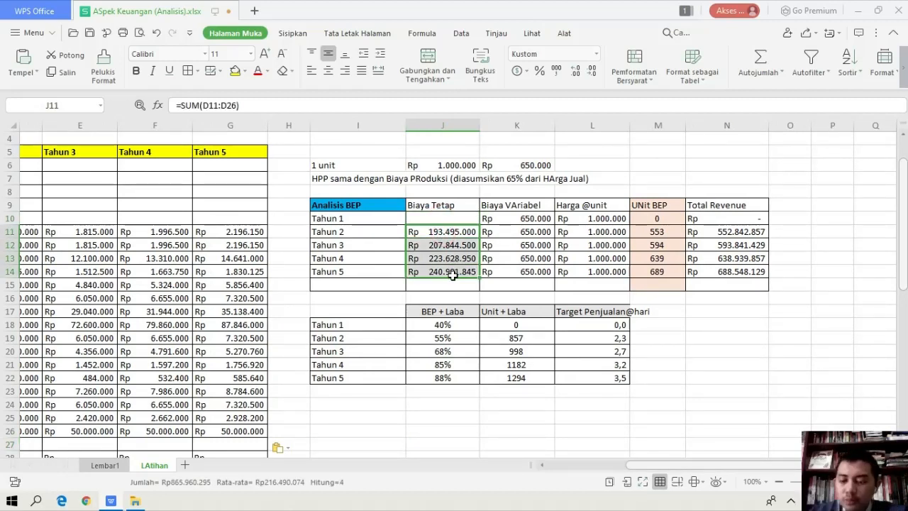
key("Delete")
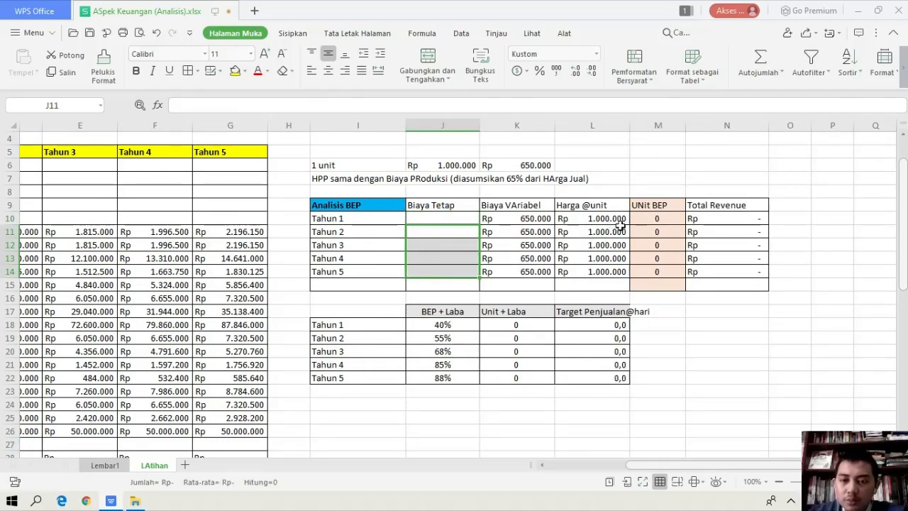
left_click_drag(658, 220, 708, 275)
key("Delete")
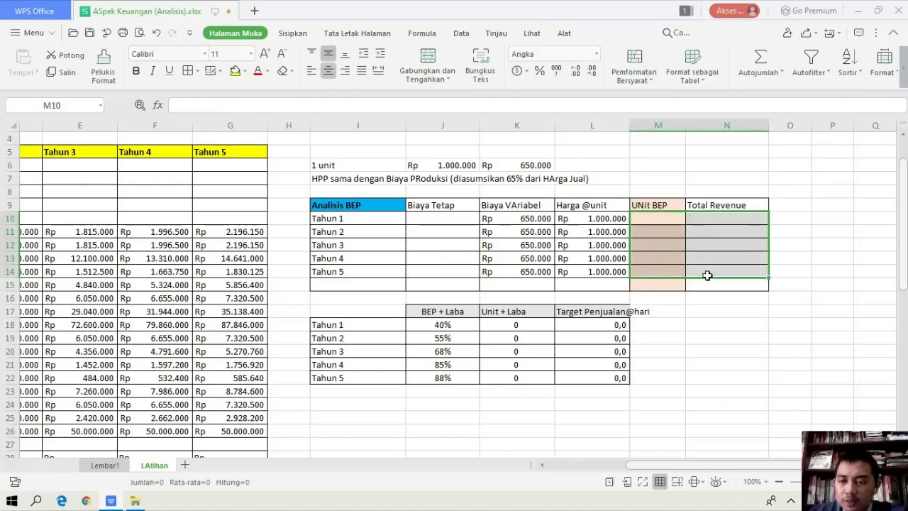
Enter =SUM(C11:C26) in J10 as the Tahun 1 Biaya Tetap
left_click(668, 392)
left_click_drag(689, 466, 595, 467)
left_click(707, 218)
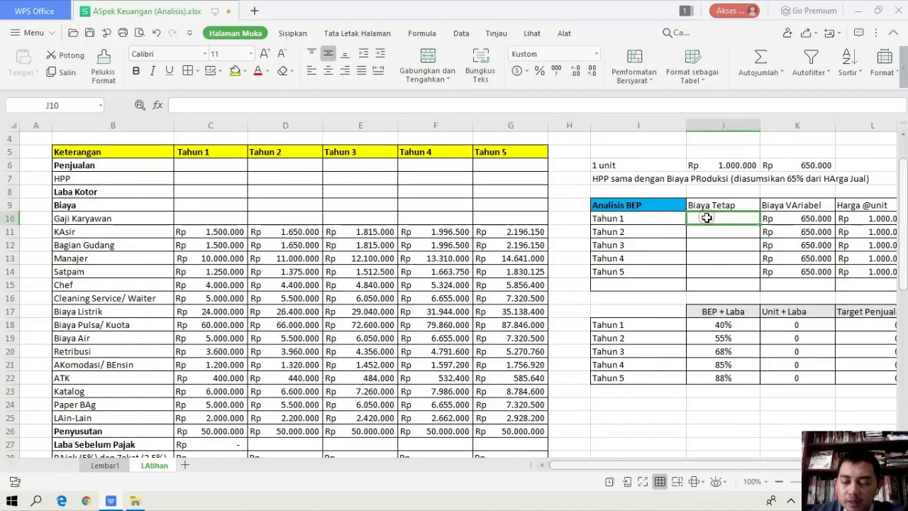
type("=")
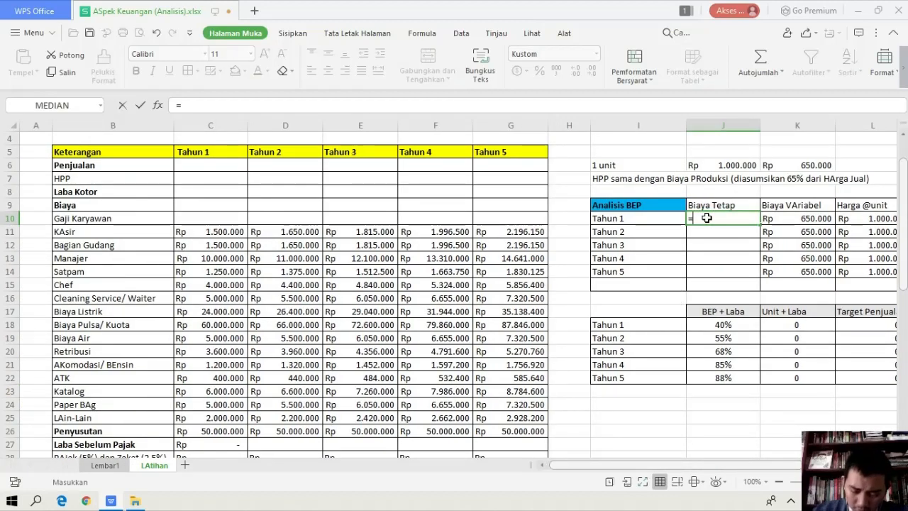
type("sum")
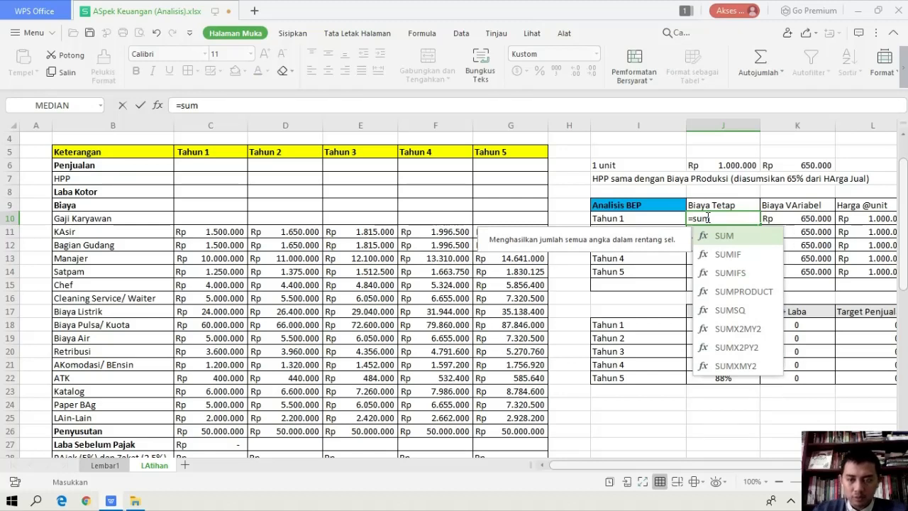
key("Tab")
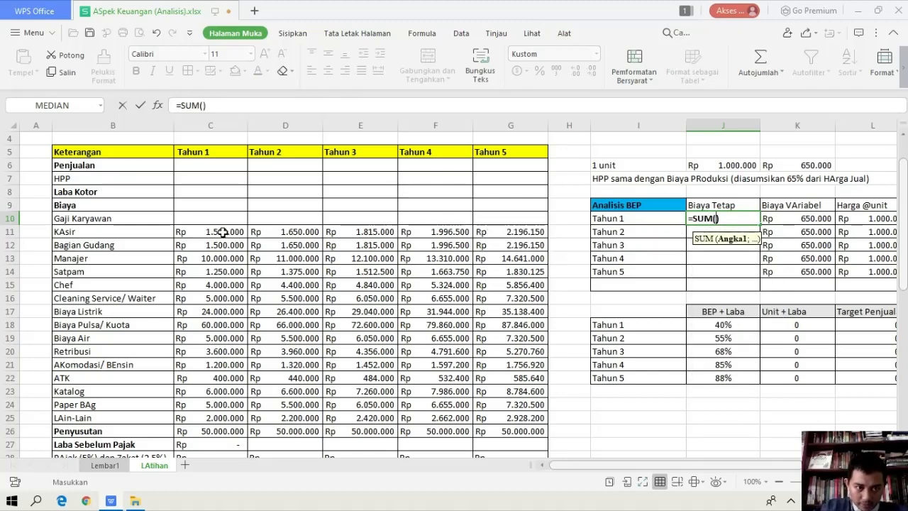
left_click_drag(219, 231, 214, 430)
key("Return")
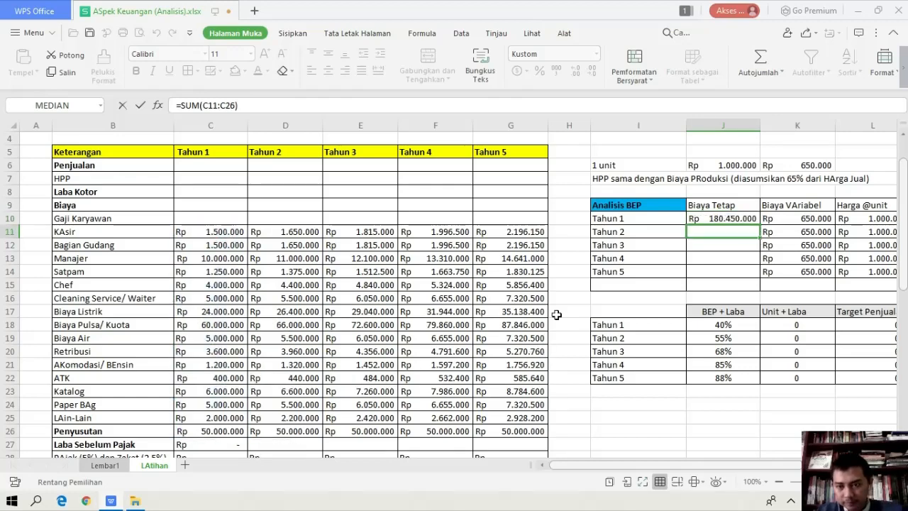
Fill the Biaya Tetap formula from J10 down to the Tahun 5 row, J14, and inspect the Tahun 2 formula
left_click(741, 220)
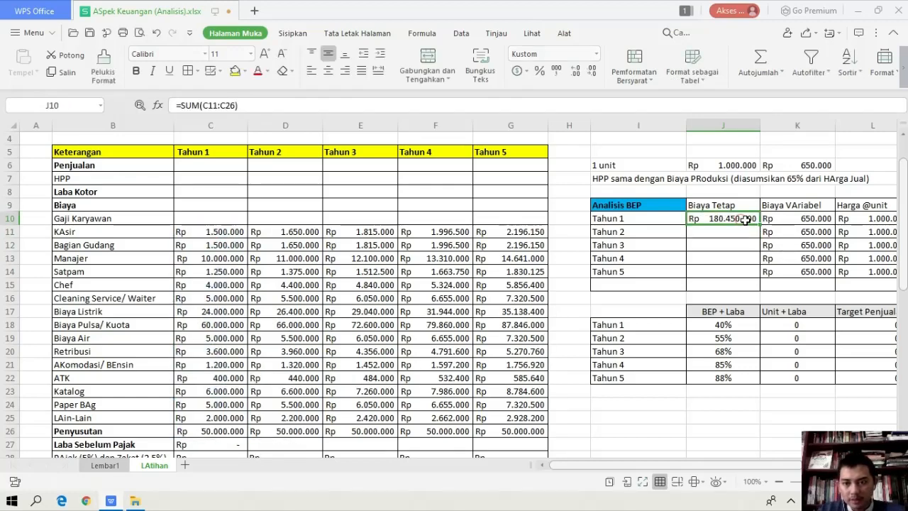
left_click_drag(759, 223, 762, 278)
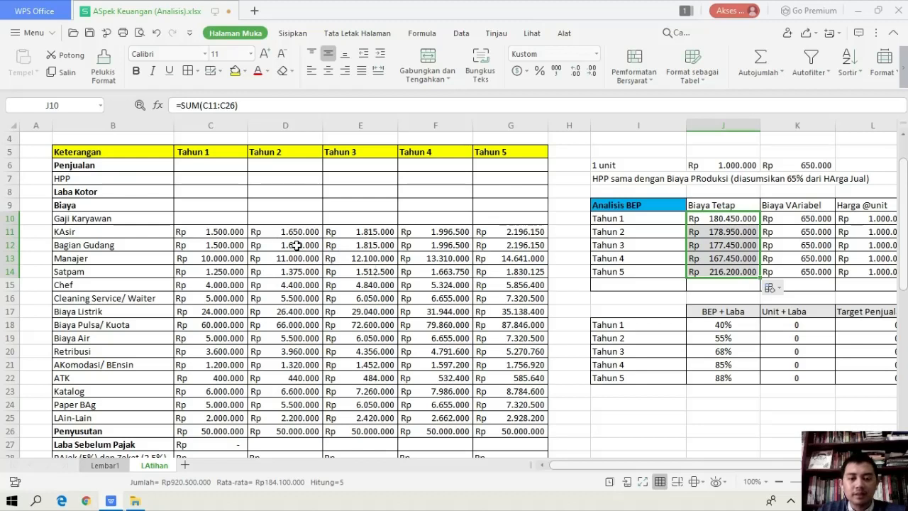
left_click(726, 233)
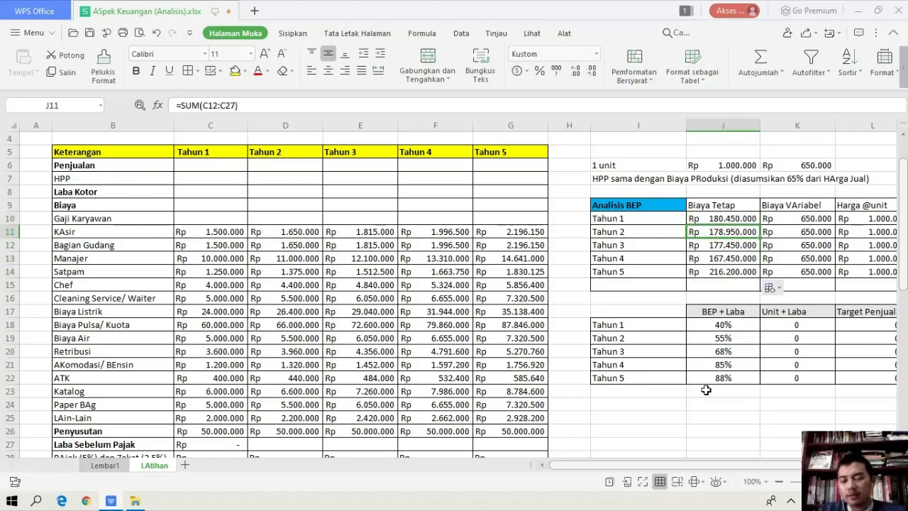
Enter =J10/(L10-K10) in M10 as the Tahun 1 UNit BEP
left_click_drag(688, 463, 738, 457)
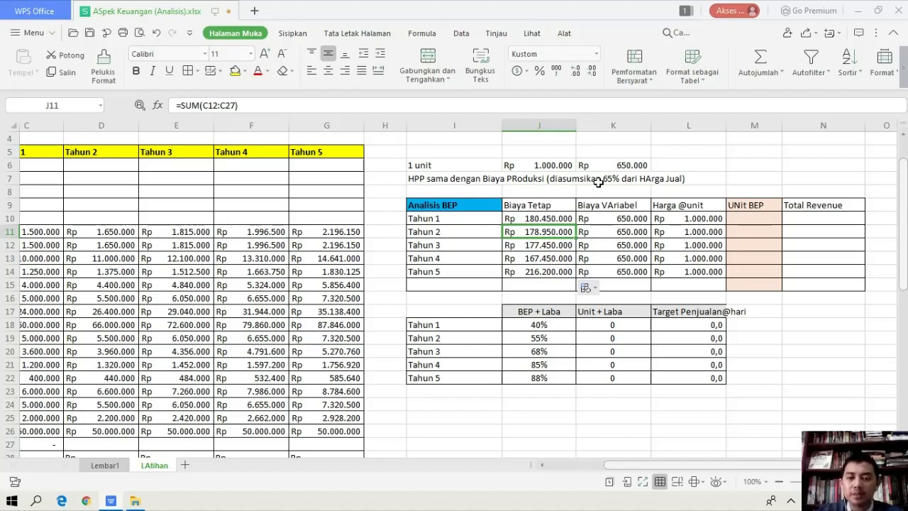
left_click(621, 219)
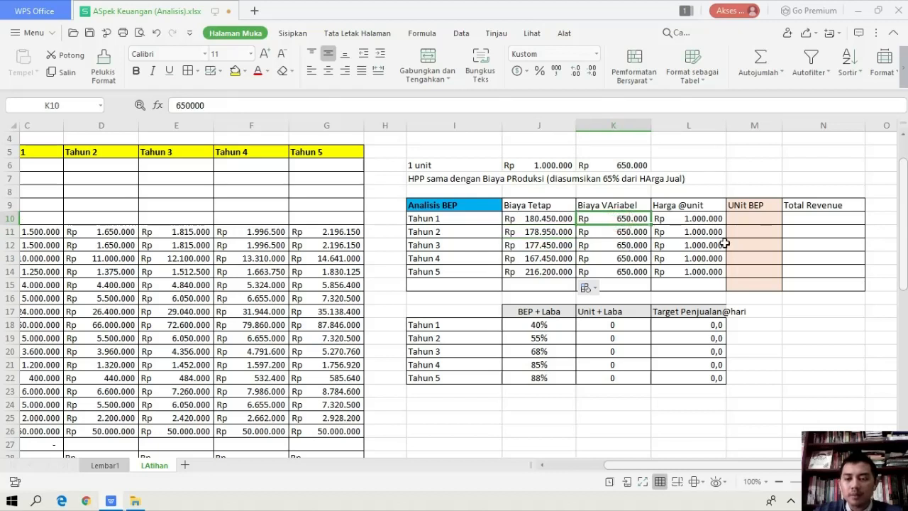
left_click(742, 222)
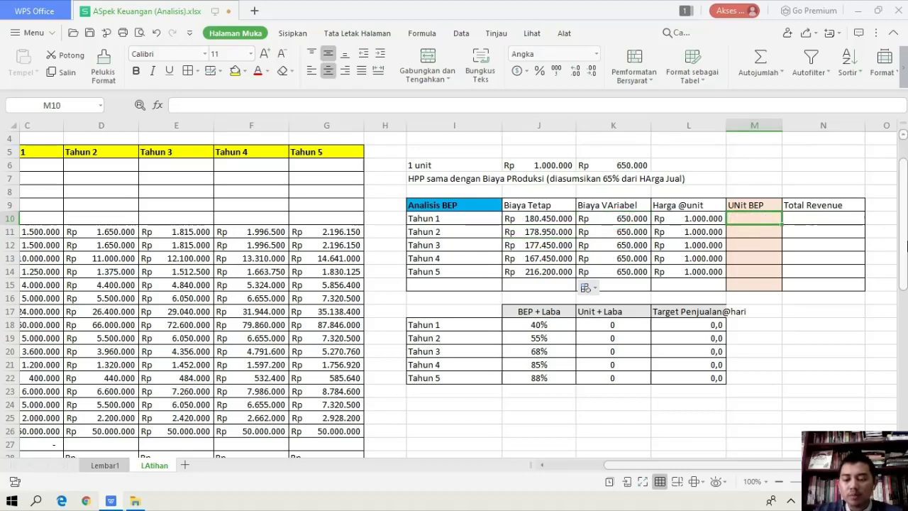
type("=")
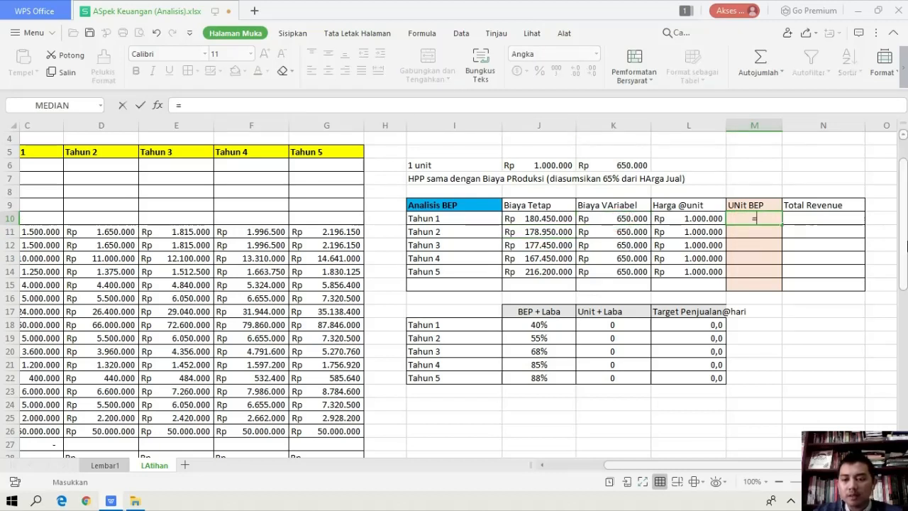
left_click(560, 220)
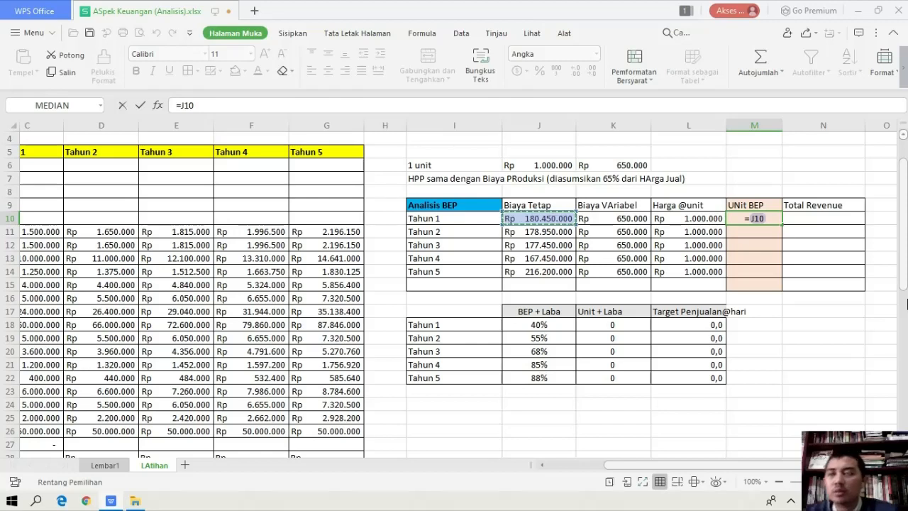
type("/")
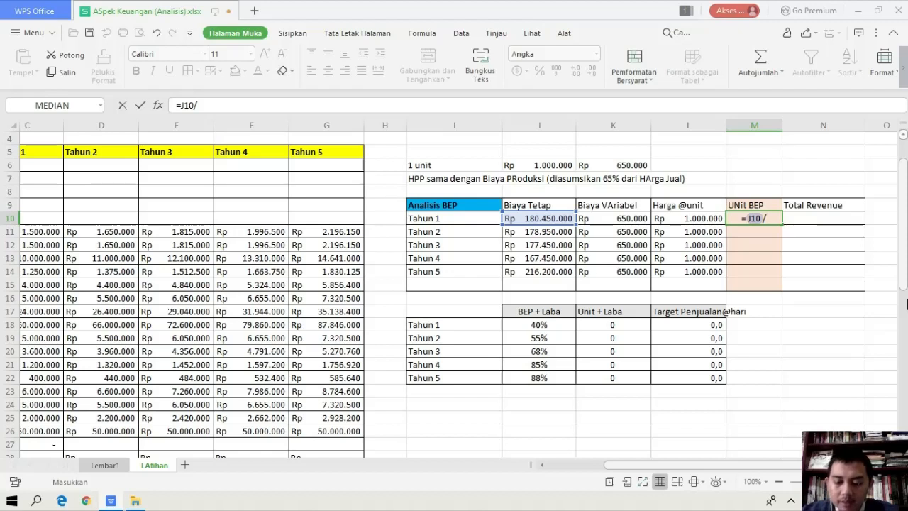
type("(")
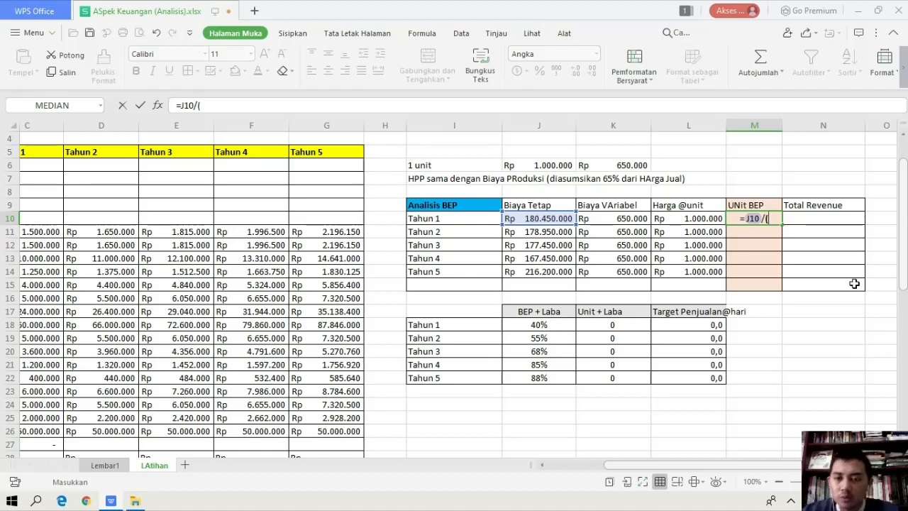
left_click(692, 218)
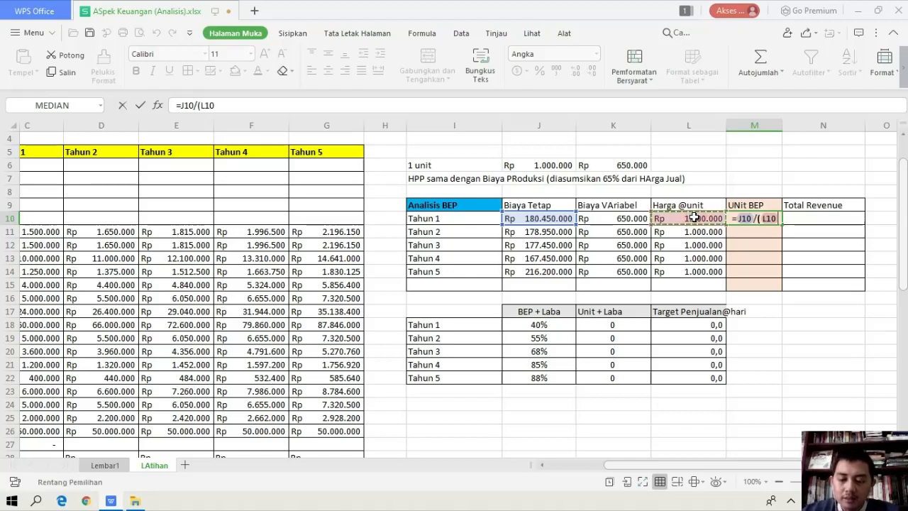
type("-")
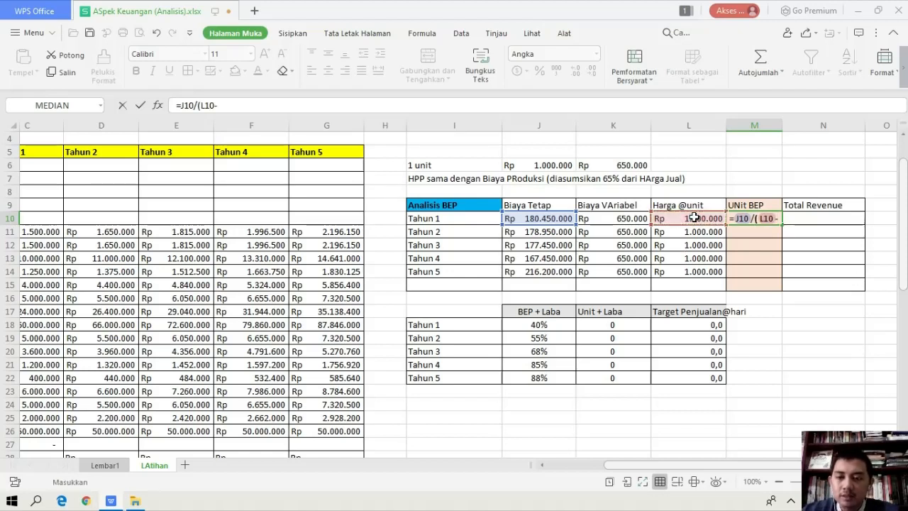
left_click(622, 220)
type(")")
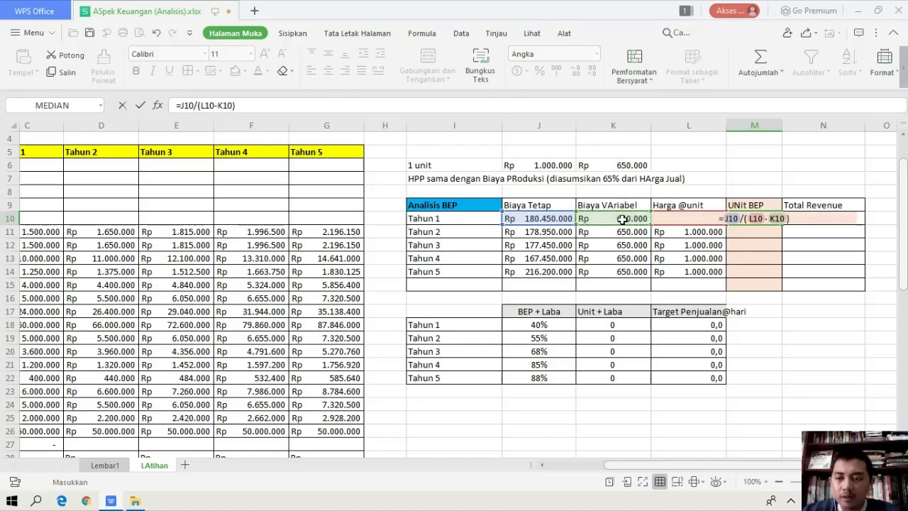
key("Return")
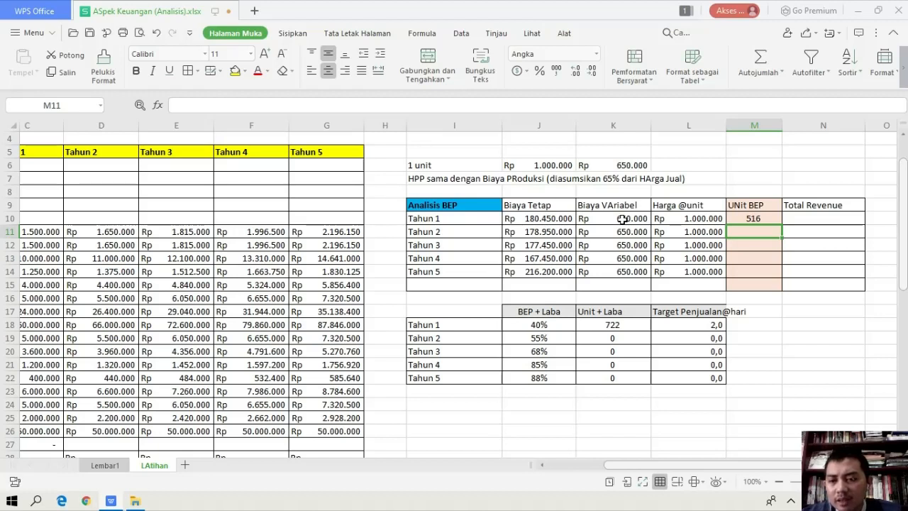
Set the Tahun 1 Biaya VAriabel in K10 to 700000 and check its effect on the UNit BEP
key("Up")
key("Left")
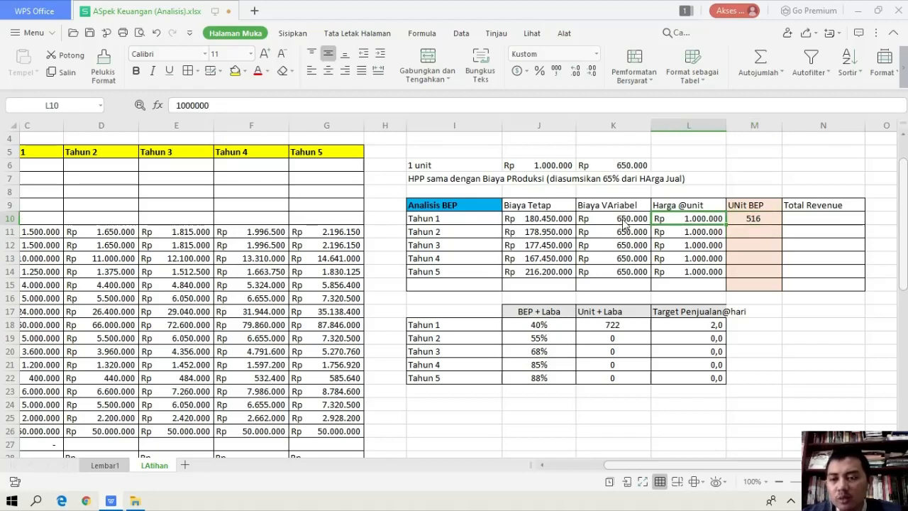
key("Right")
key("Left")
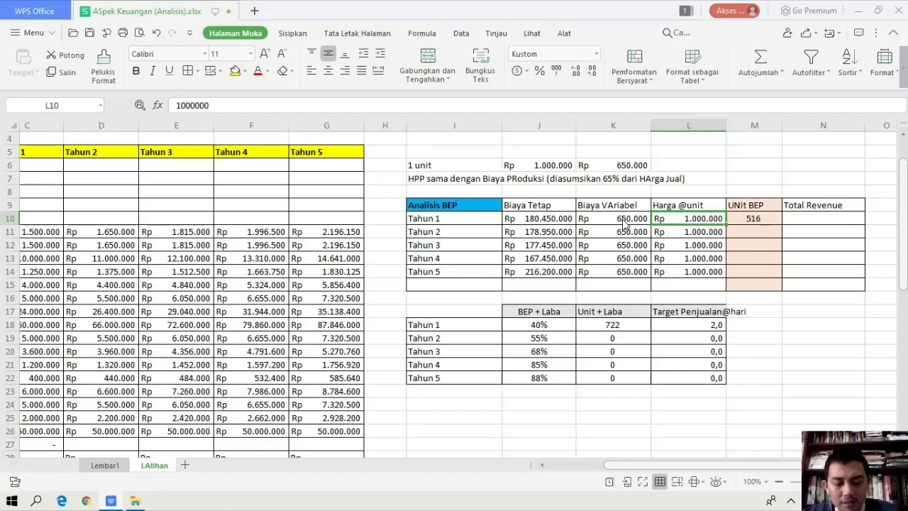
left_click(624, 223)
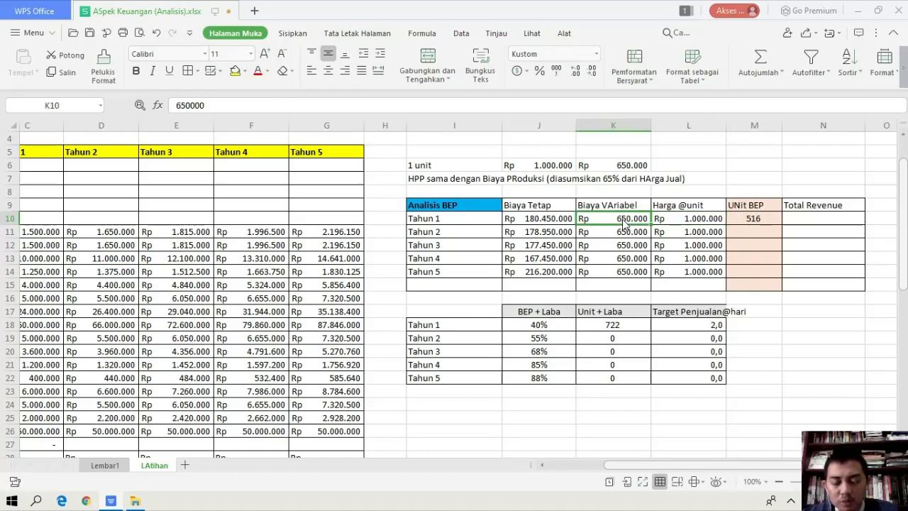
type("700")
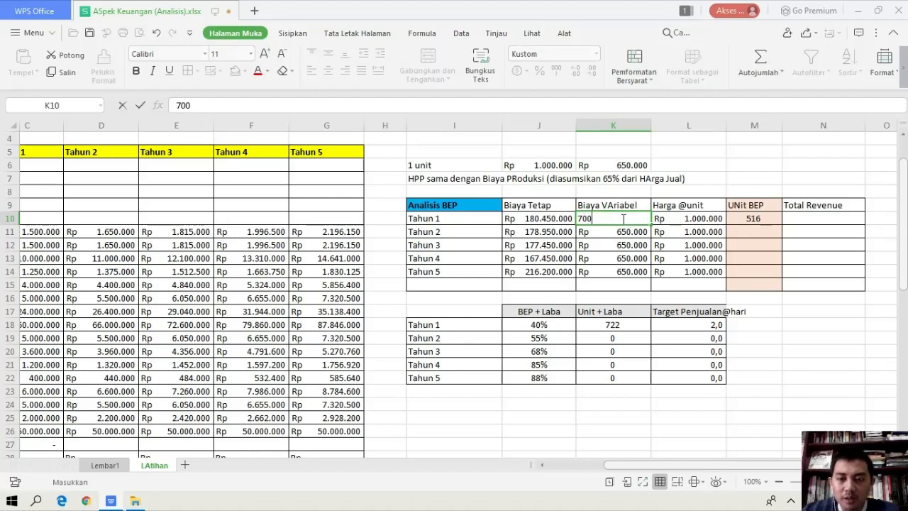
type("000")
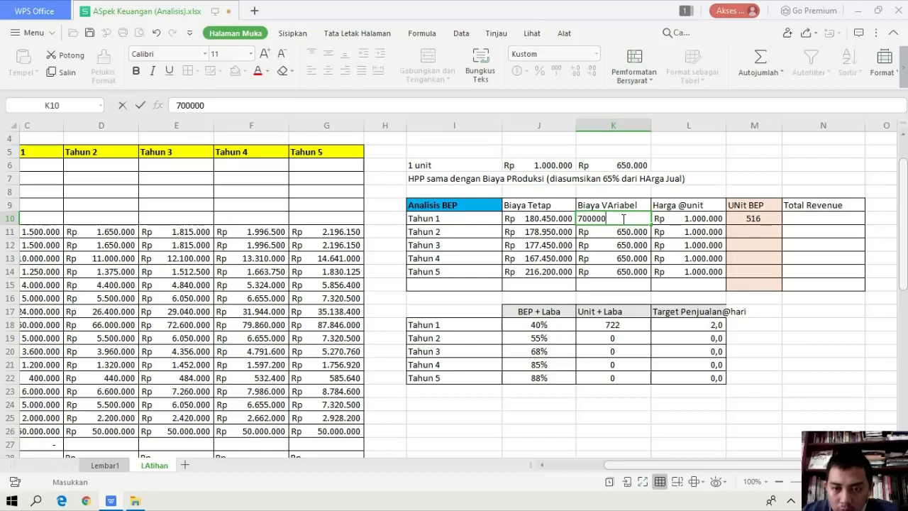
key("Return")
left_click(623, 219)
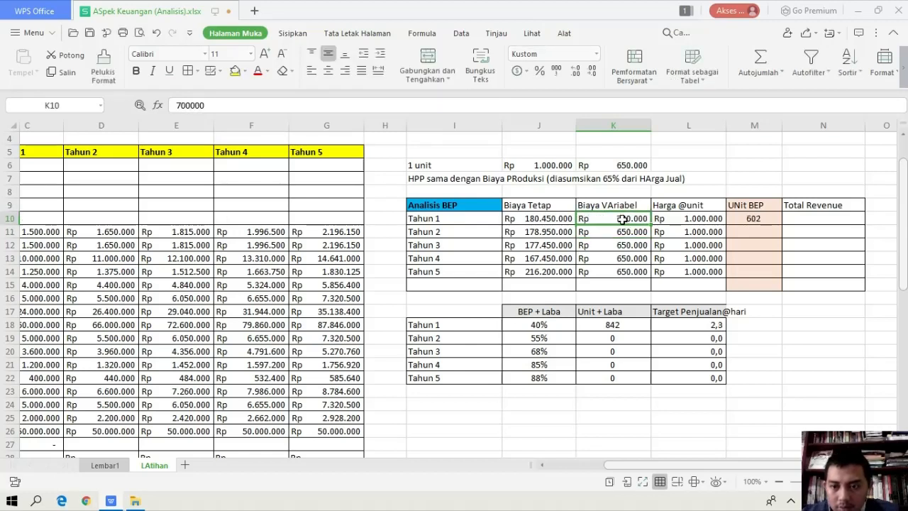
key("Right")
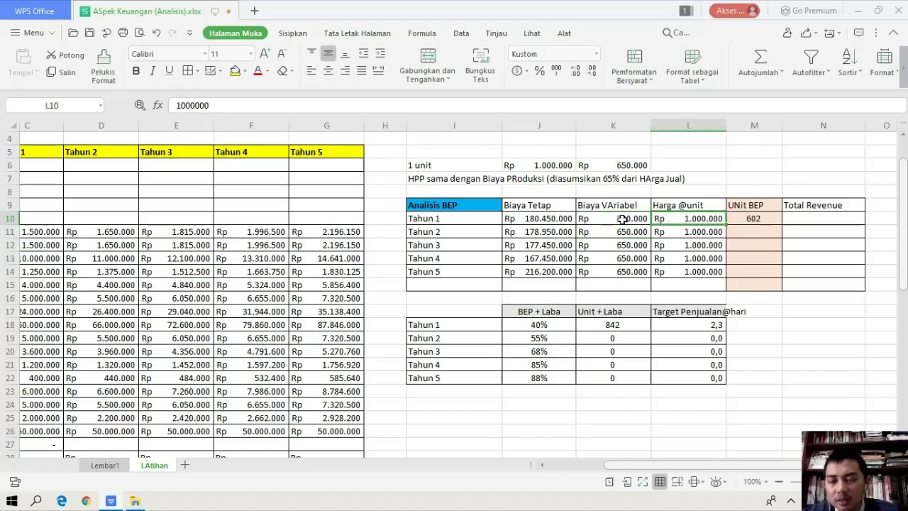
key("Right")
key("Left")
key("Right")
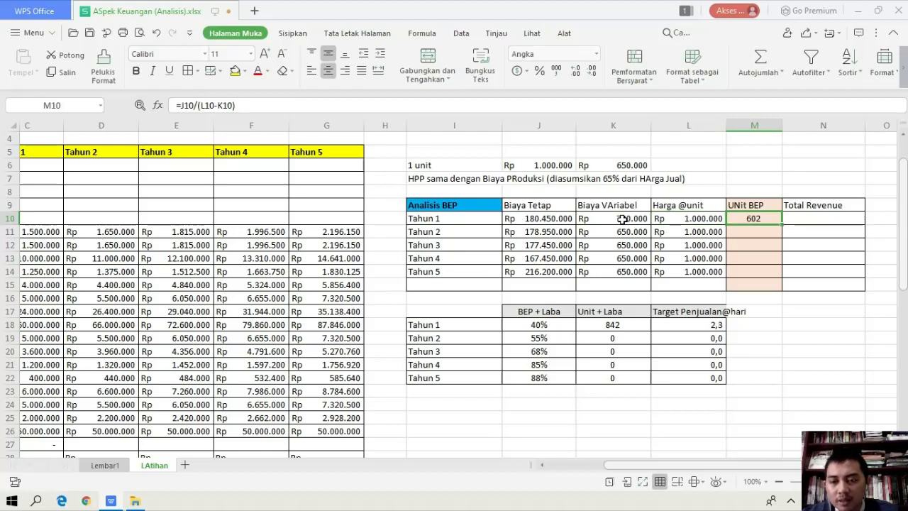
key("Left")
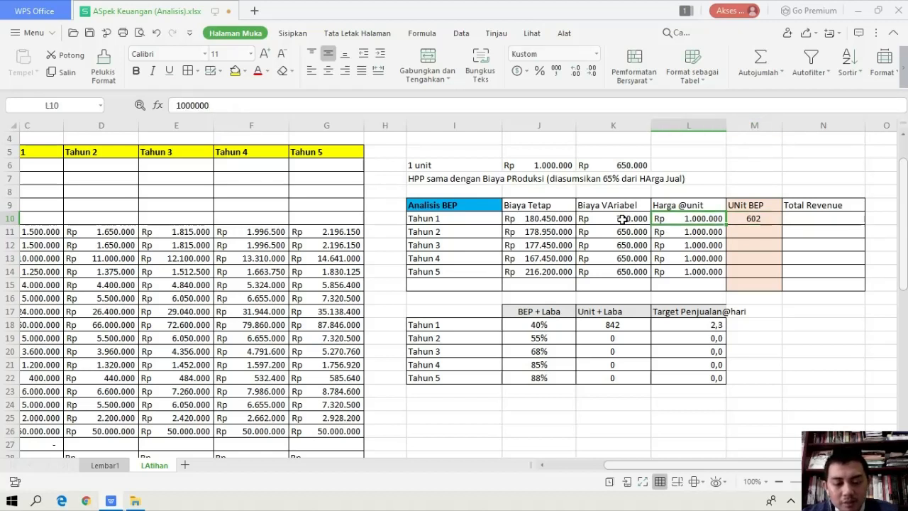
type("1")
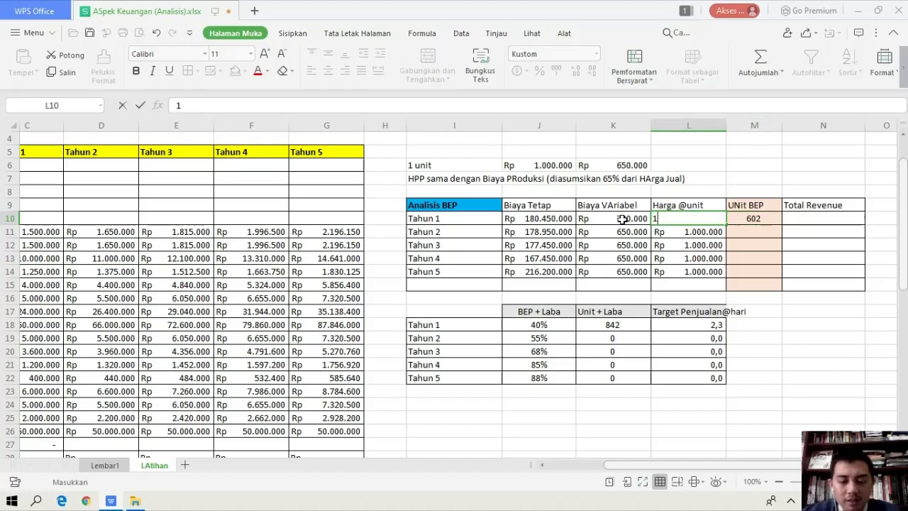
type(".0")
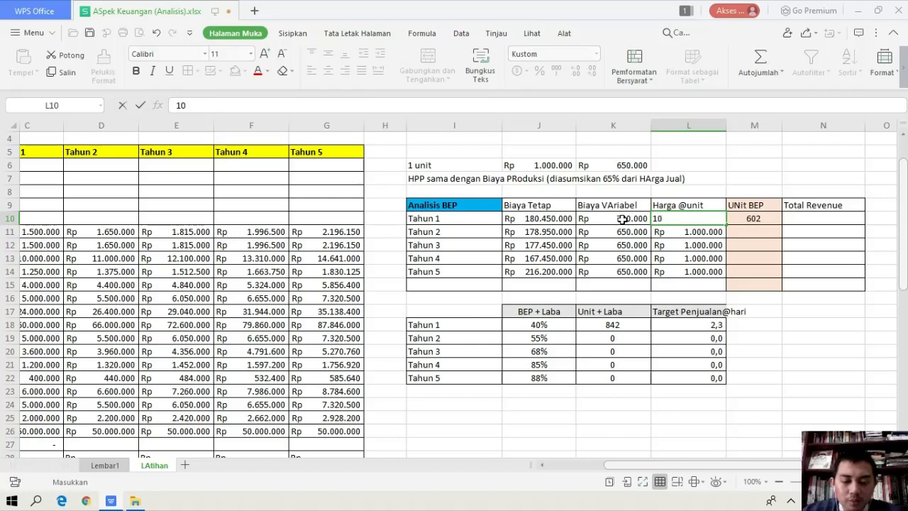
type("25.00")
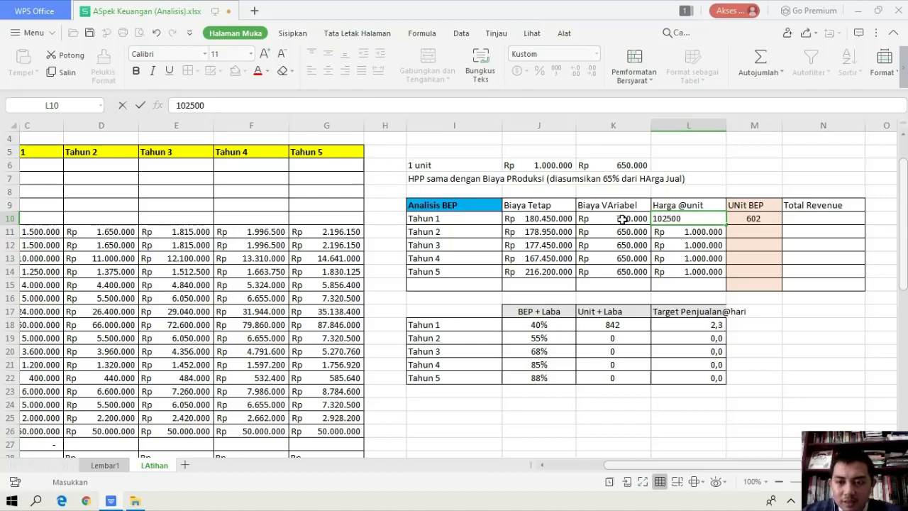
type("0")
key("Return")
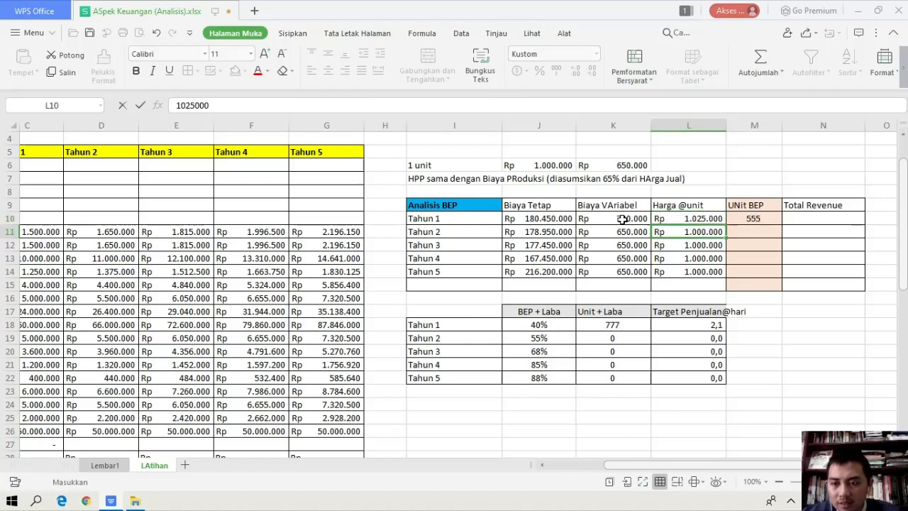
key("Up")
key("Right")
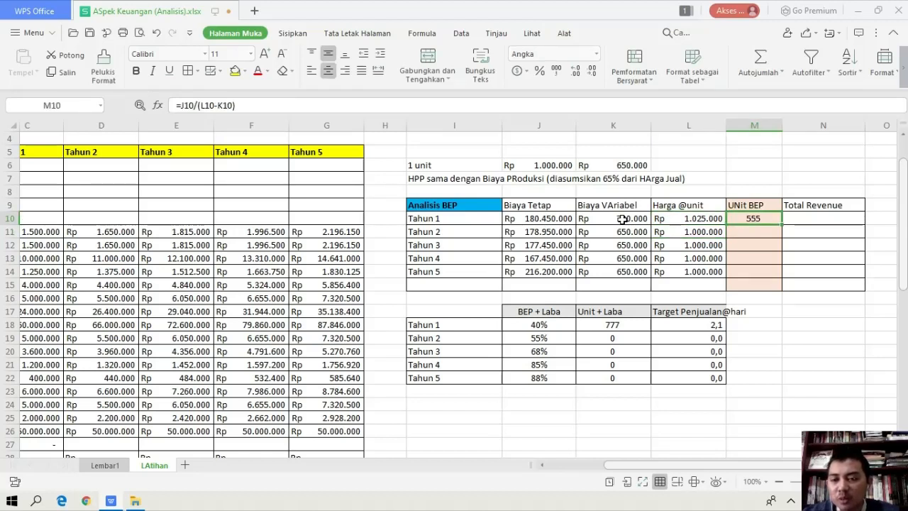
Restore the Tahun 1 Biaya VAriabel in K10 to 650000
key("Left")
key("Left")
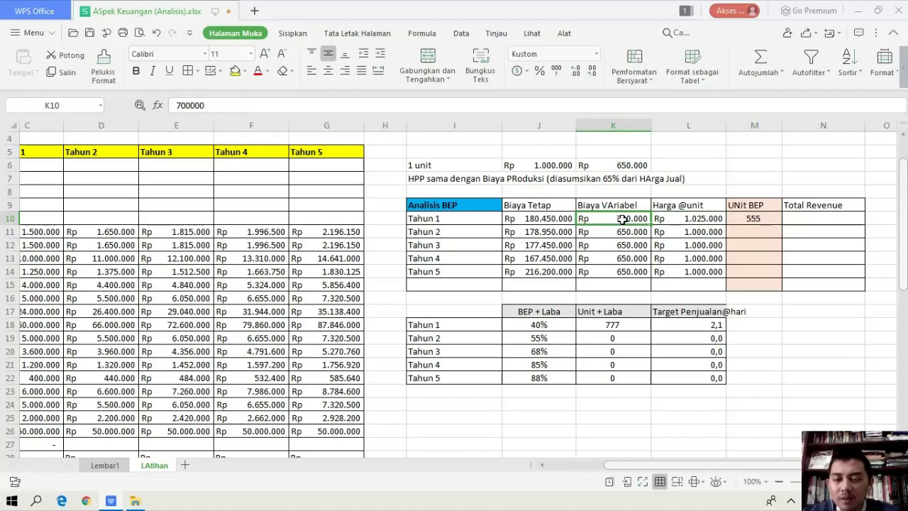
key("Right")
key("Left")
key("Right")
key("Left")
key("Right")
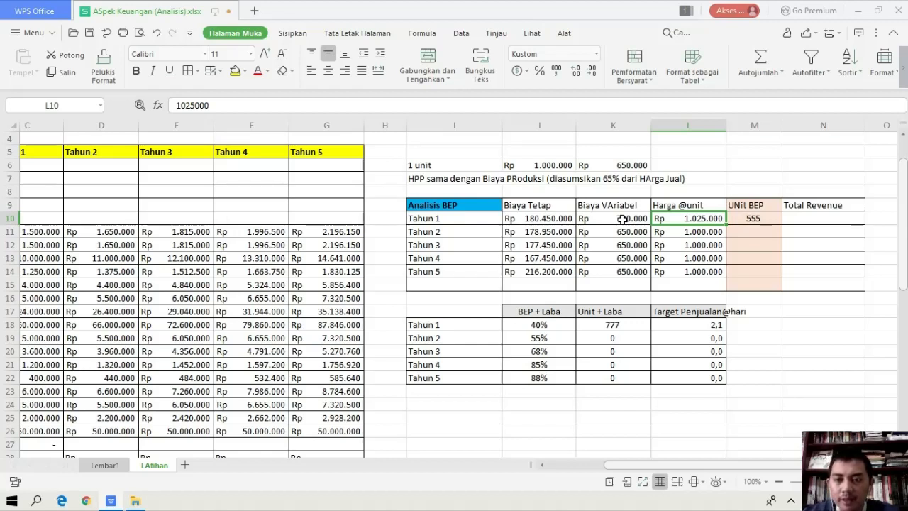
left_click(623, 220)
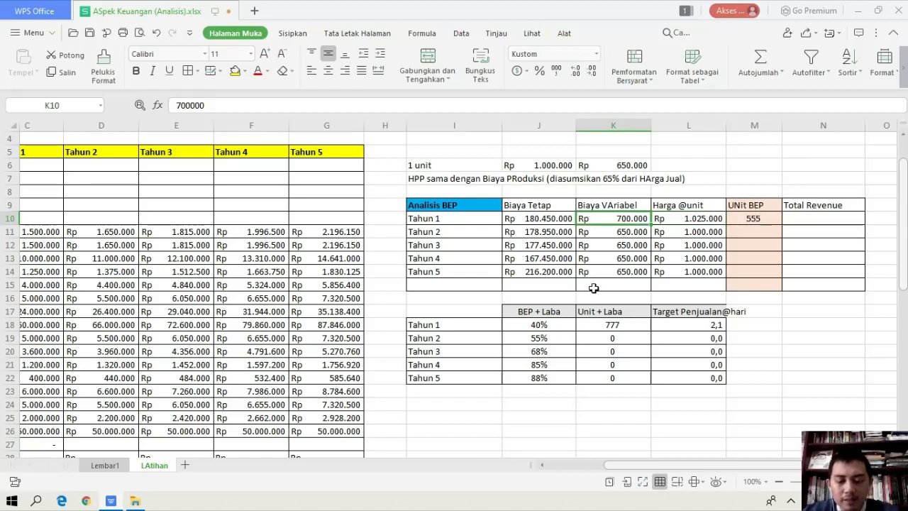
type("650.00")
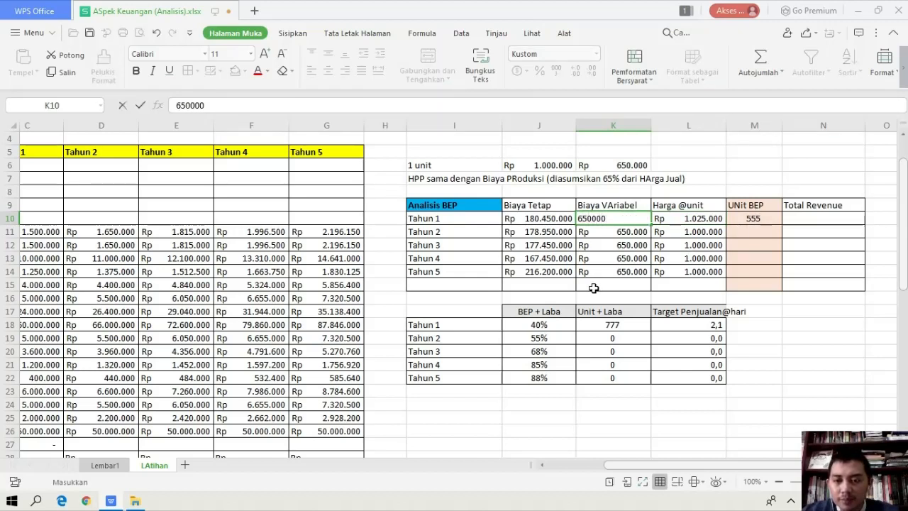
type("0")
key("Return")
key("Right")
key("Up")
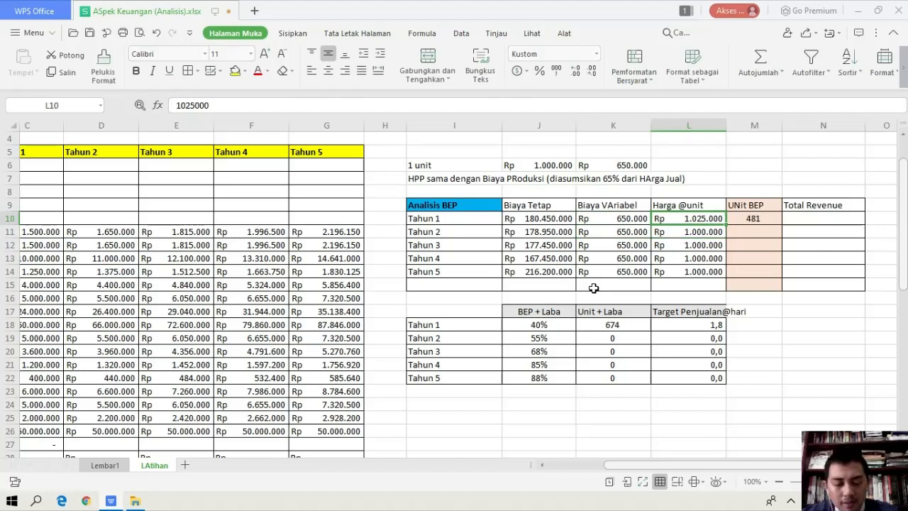
type("1000000")
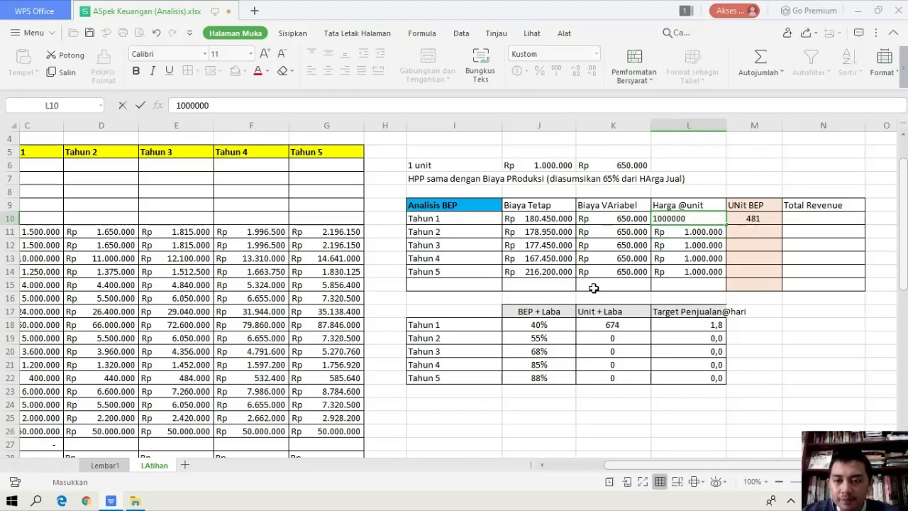
type("0")
key("Return")
key("Up")
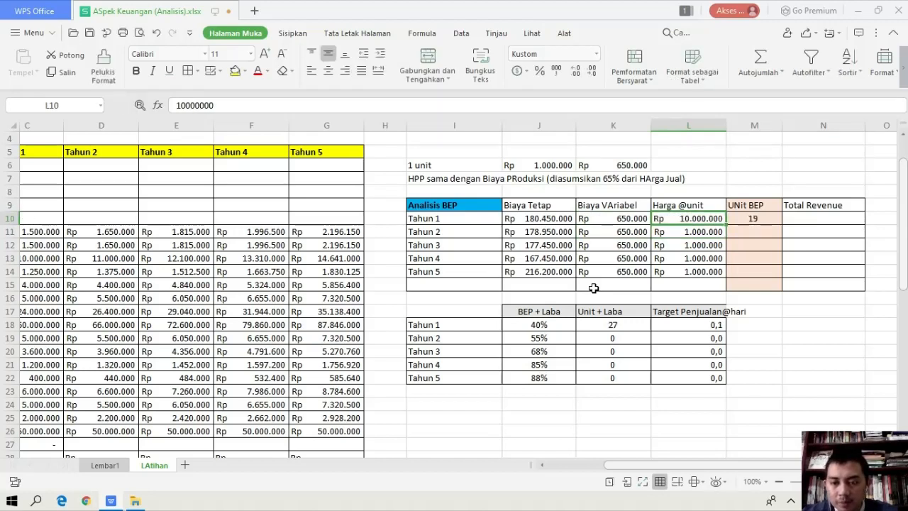
type("1000000")
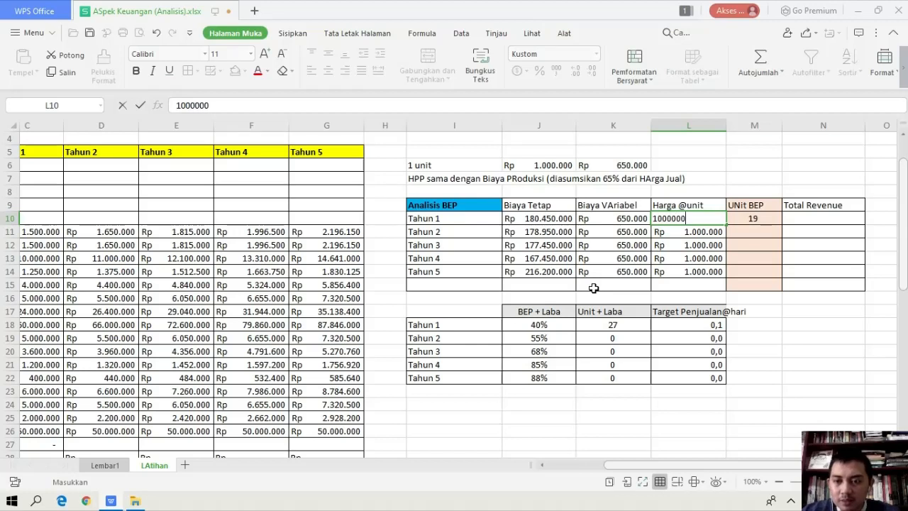
key("Return")
Fill the UNit BEP formula from M10 down to the Tahun 5 row, M14
key("Right")
key("Up")
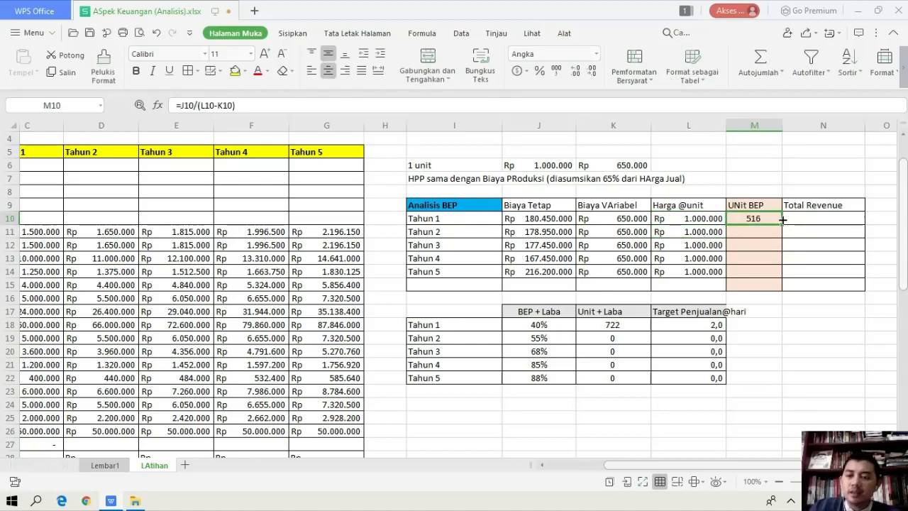
left_click_drag(782, 225, 781, 278)
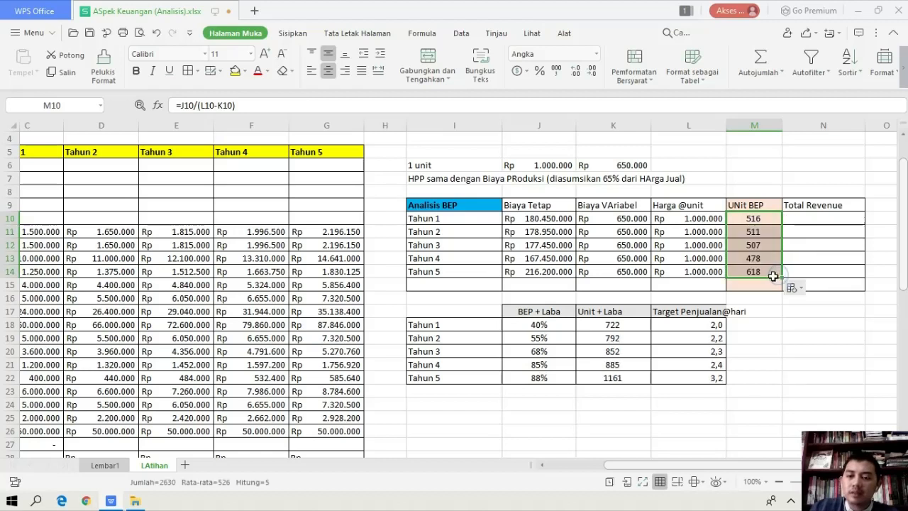
Examine the UNit BEP cells M10:M14 and how the BEP + Laba percentages in J18:J22 feed the Tahun 1 Unit + Laba formula
left_click(757, 322)
left_click_drag(766, 223, 759, 272)
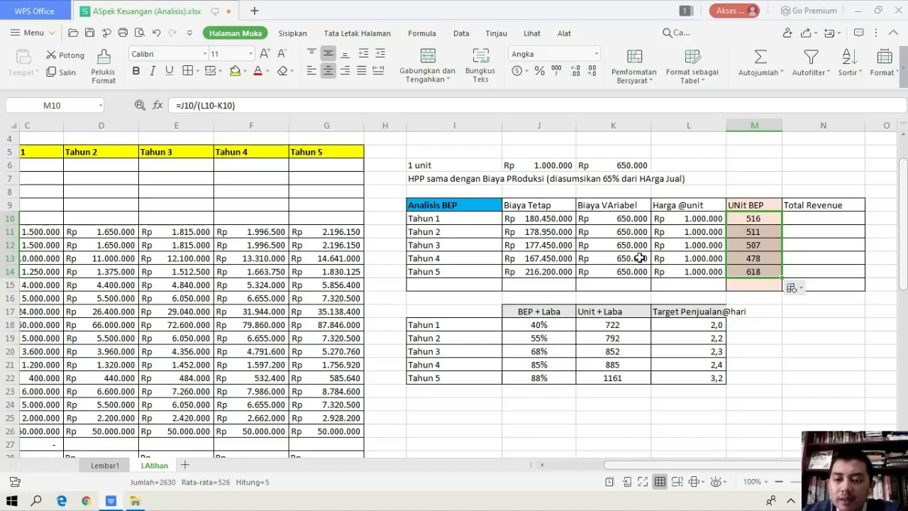
left_click_drag(534, 326, 534, 385)
left_click_drag(537, 330, 540, 378)
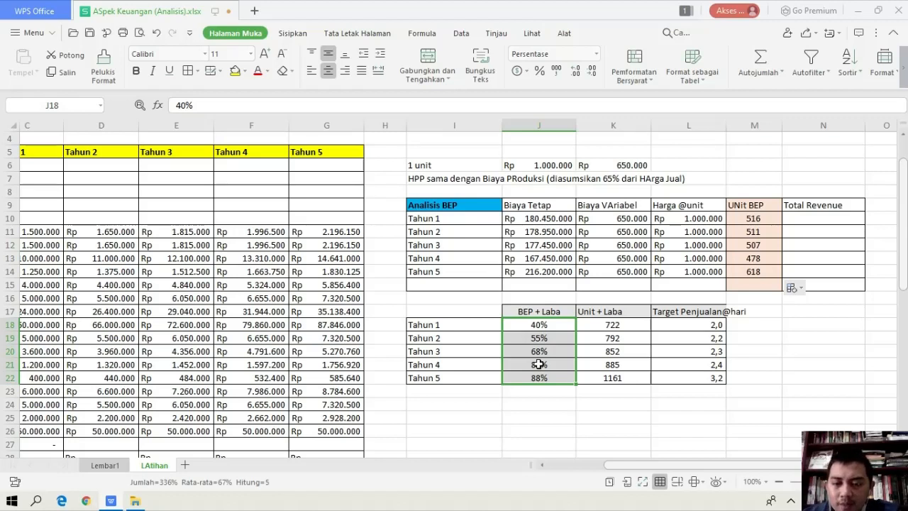
key("Up")
key("Down")
key("Right")
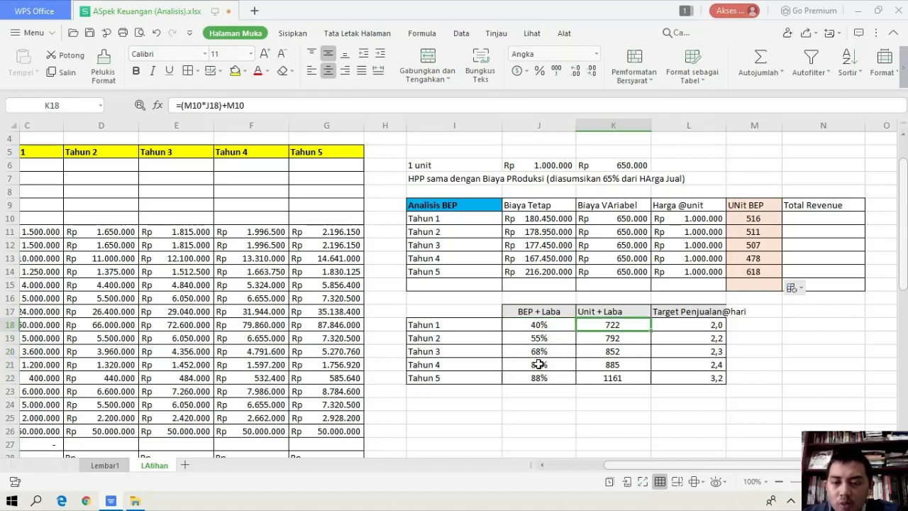
key("Down")
key("Left")
key("Up")
key("Right")
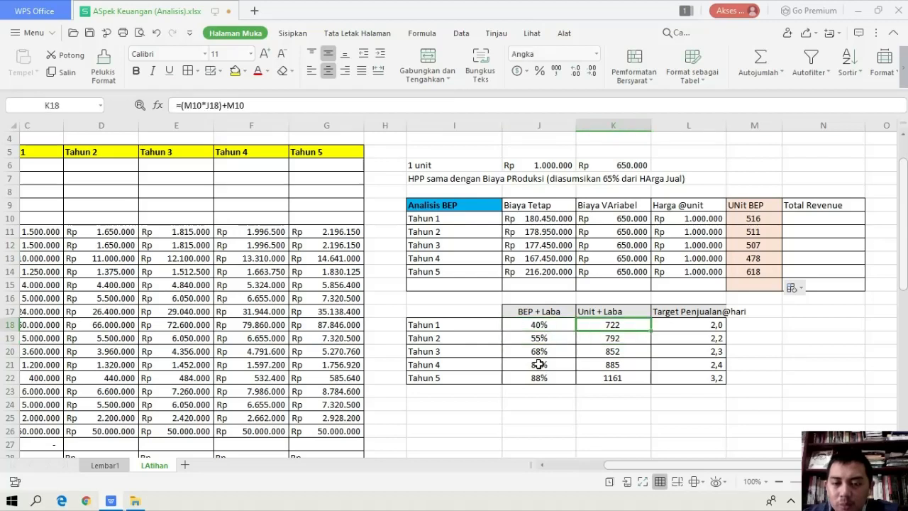
Examine the Unit + Laba formulas in K18:K22, from Tahun 1 through Tahun 5
key("Down")
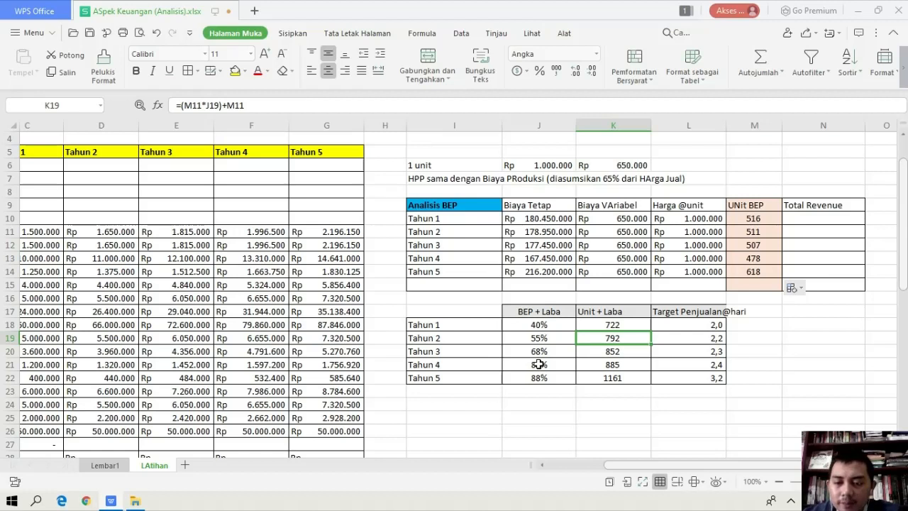
key("Right")
key("Left")
key("Down")
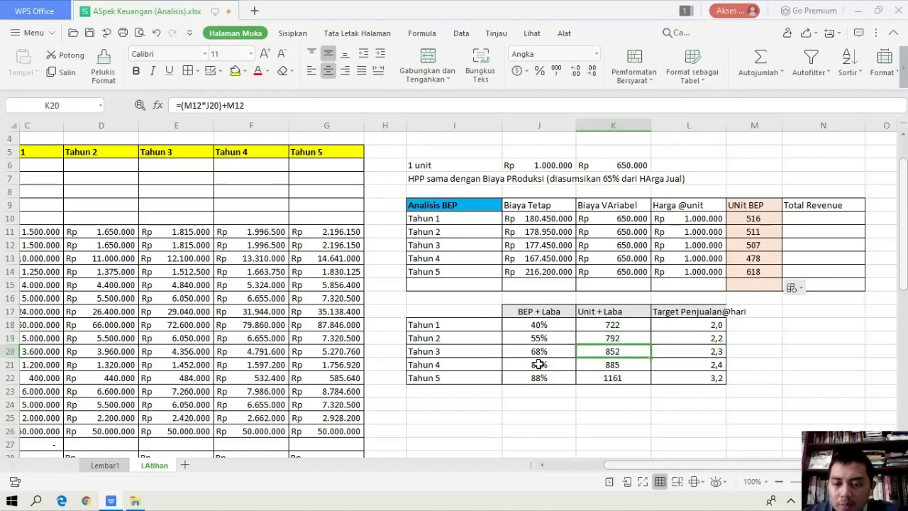
key("Right")
key("Right")
key("Left")
key("Left")
key("Up")
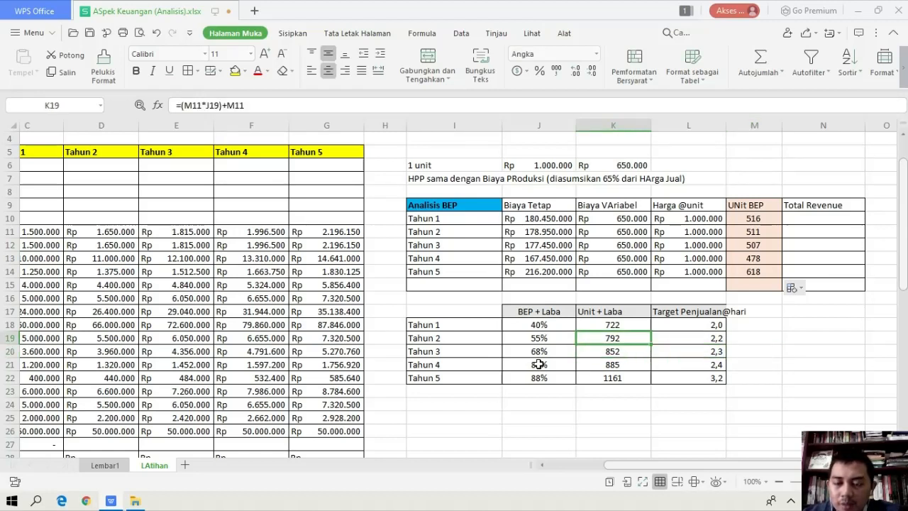
key("Up")
key("Down")
key("Down")
key("Down")
key("Down")
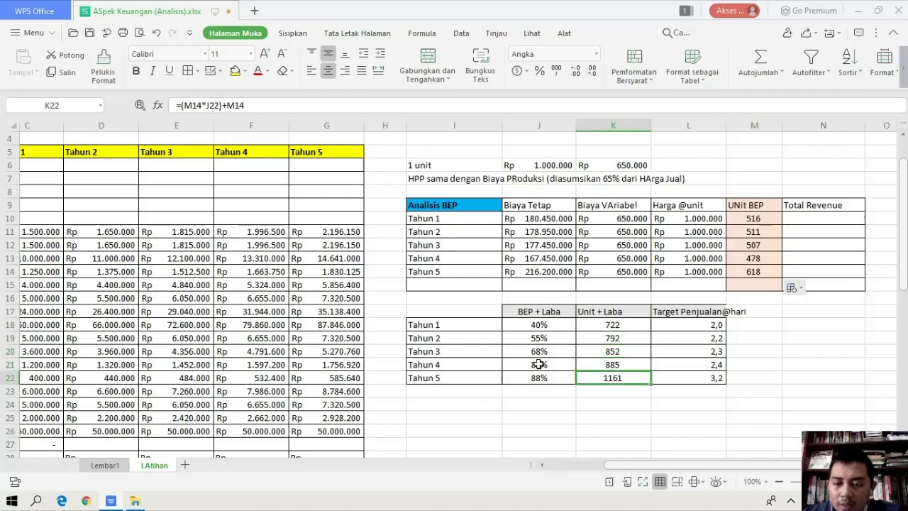
key("Up")
key("Up")
key("Up")
key("Up")
key("Up")
key("Down")
key("Down")
key("Down")
key("Down")
key("Down")
key("Down")
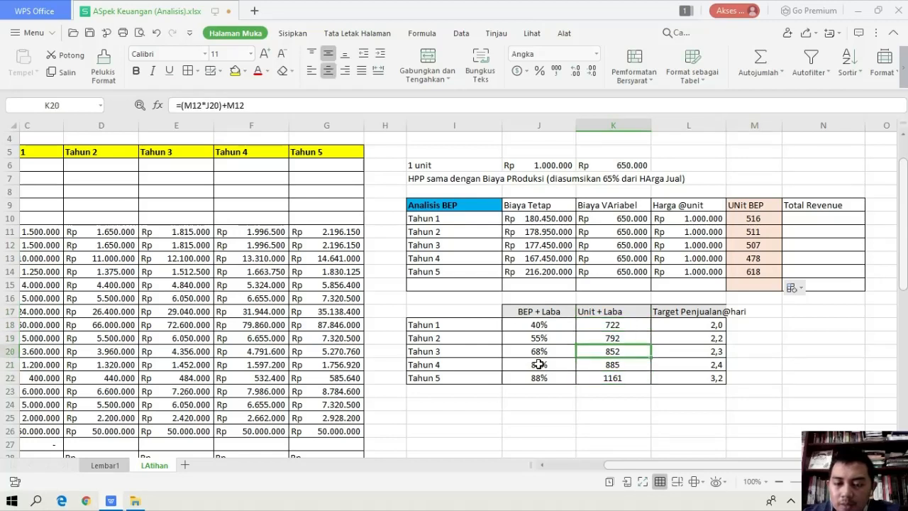
Review the Target Penjualan@hari column against the Tahun 1 Unit + Laba formula in K18
key("Right")
key("Up")
key("Up")
key("Up")
key("Up")
key("Up")
key("Up")
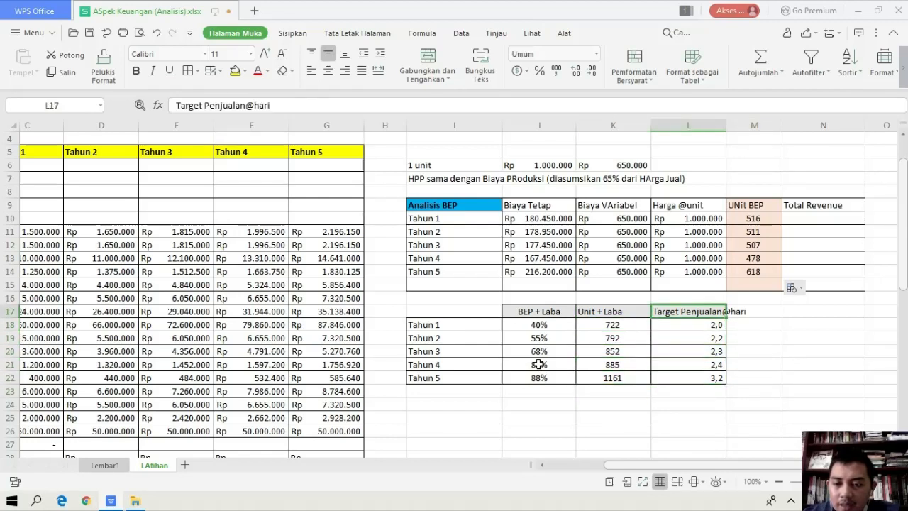
key("Left")
key("Down")
key("Down")
key("Up")
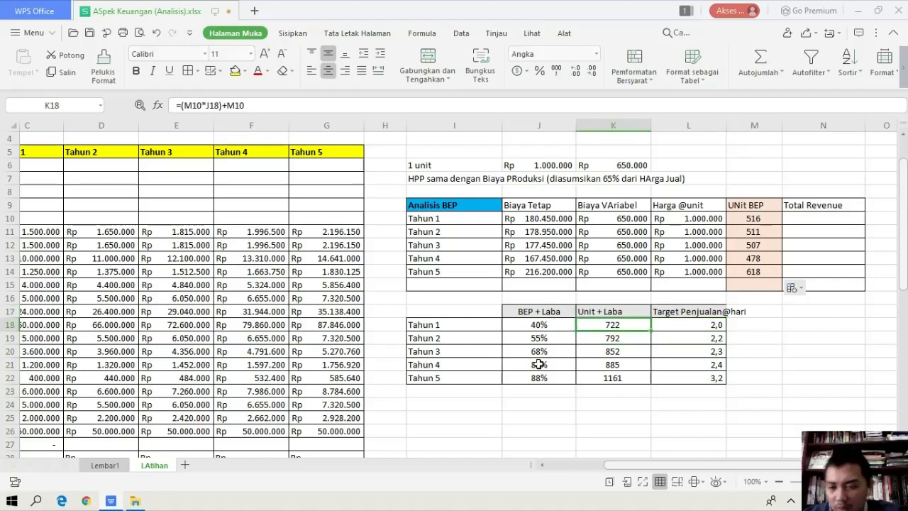
Clear the Target Penjualan@hari cells for Tahun 1 to Tahun 5, L18:L22
key("Right")
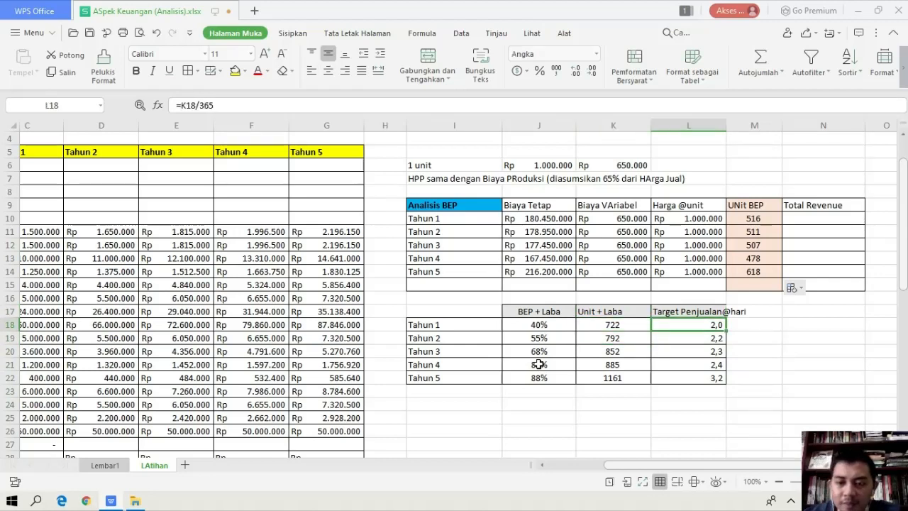
key("shift+Down")
key("shift+Down")
key("shift+Down")
key("shift+Down")
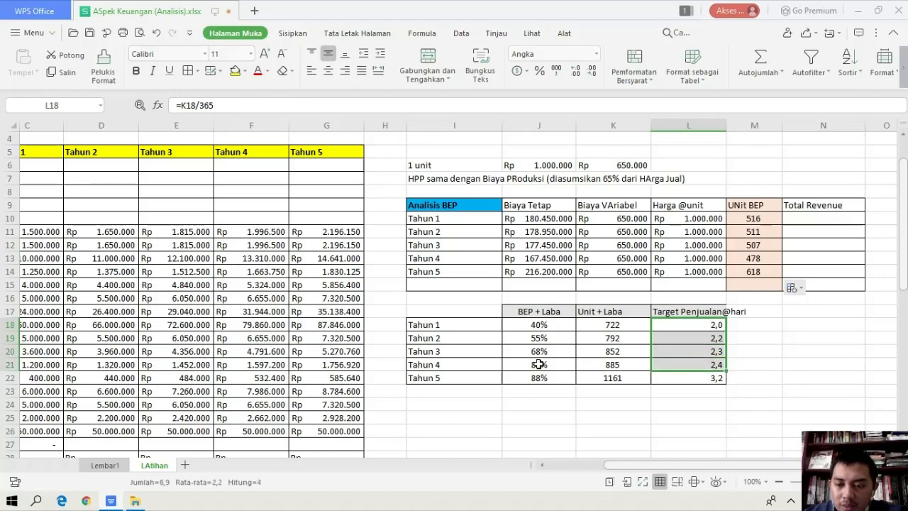
key("Delete")
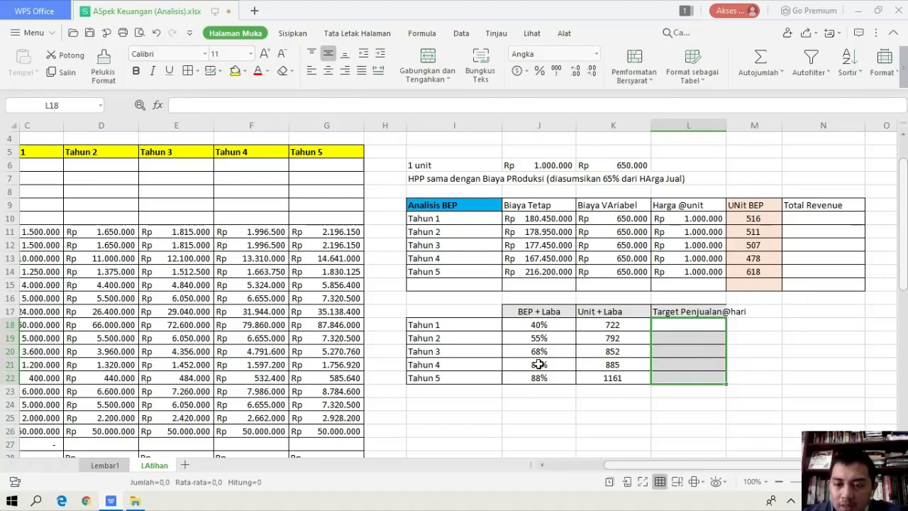
Enter the Target Penjualan@hari formula =K18/365 in L18 and fill it down to the Tahun 5 row, L22
key("shift+Up")
key("shift+Up")
key("shift+Up")
key("shift+Up")
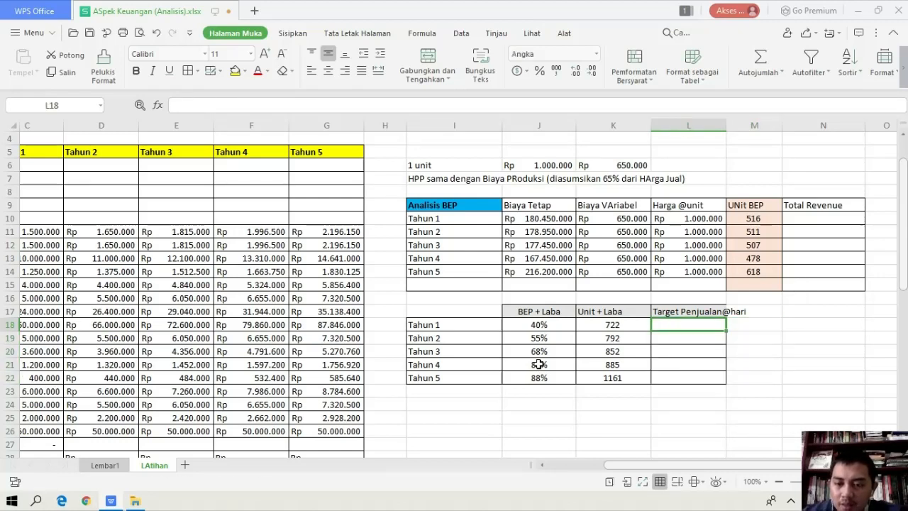
type("=")
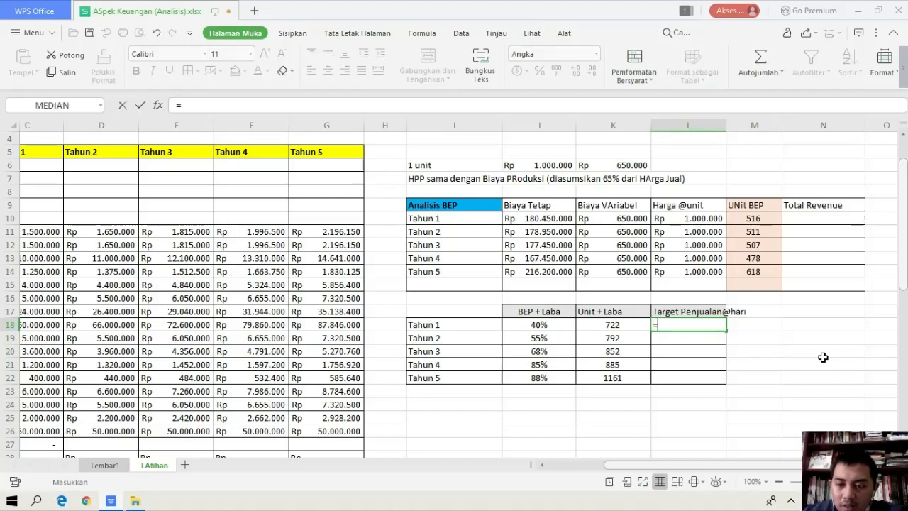
left_click(630, 322)
type("/365")
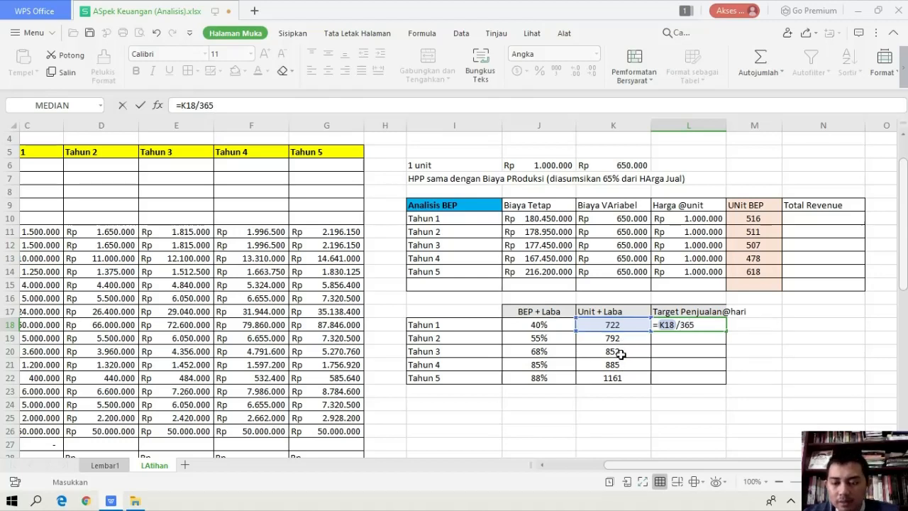
key("Return")
left_click(694, 326)
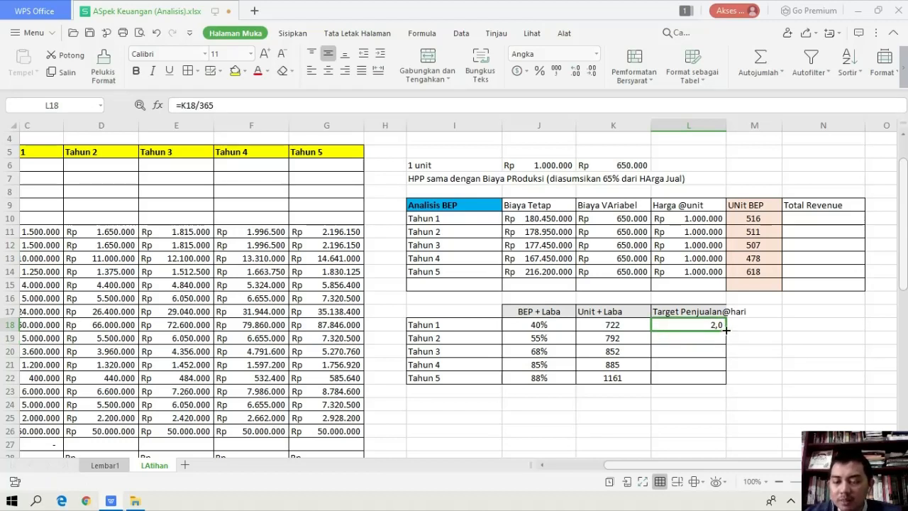
left_click_drag(726, 329, 725, 377)
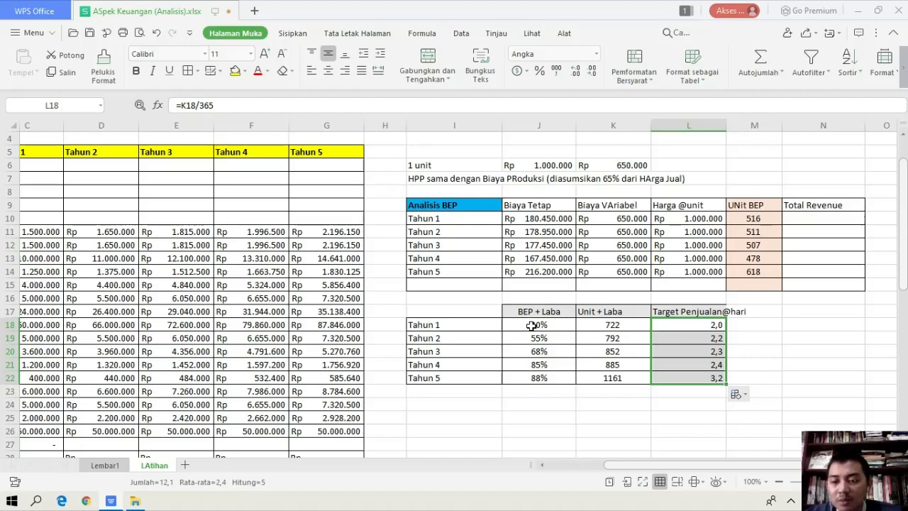
Examine the filled Target Penjualan@hari cells together with their Unit + Laba and BEP + Laba values, down to Tahun 5
key("Left")
key("Right")
key("Down")
key("Down")
key("Down")
key("Down")
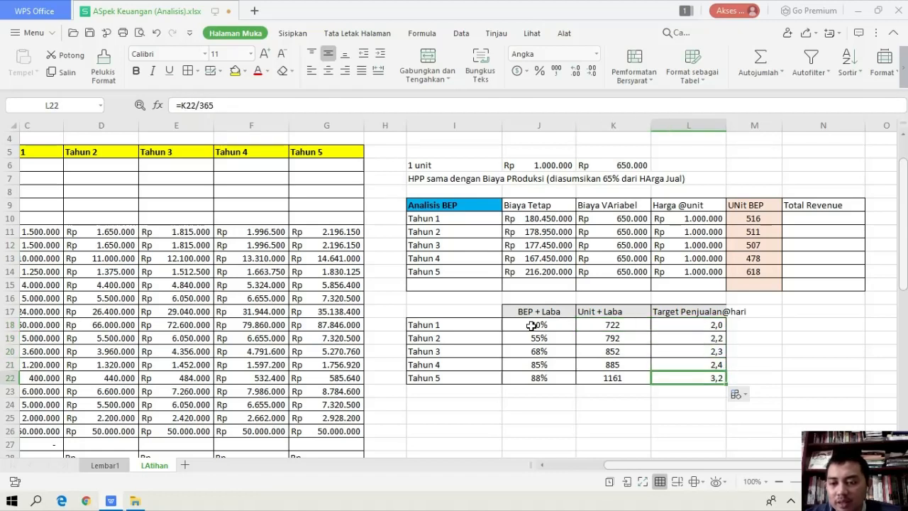
key("Left")
key("Right")
key("Up")
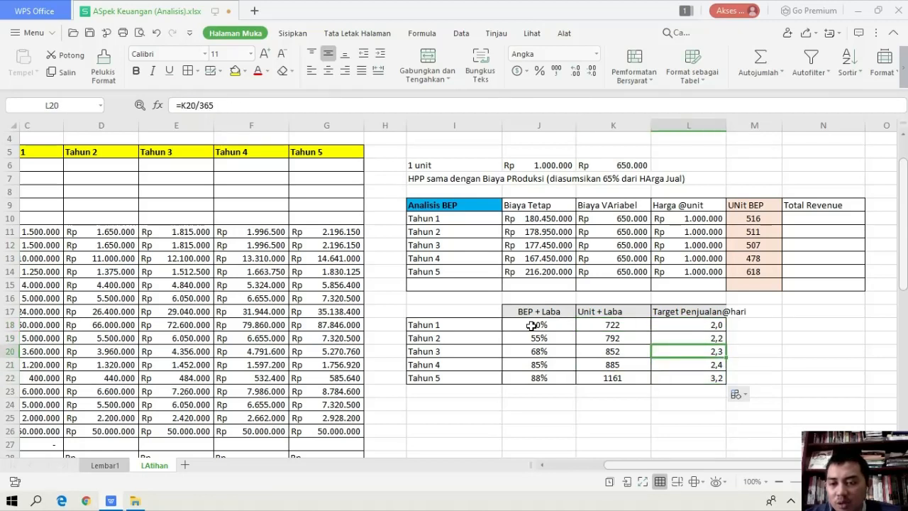
key("Left")
key("Right")
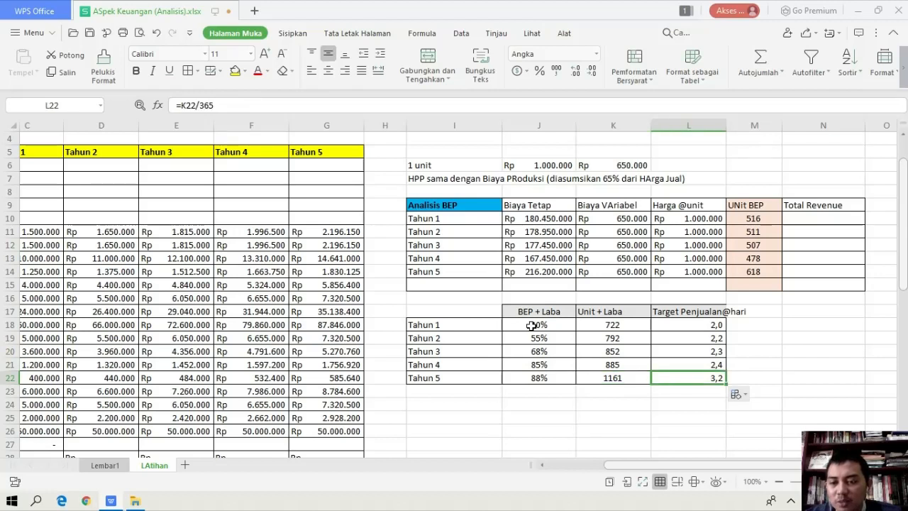
key("Left")
key("Left")
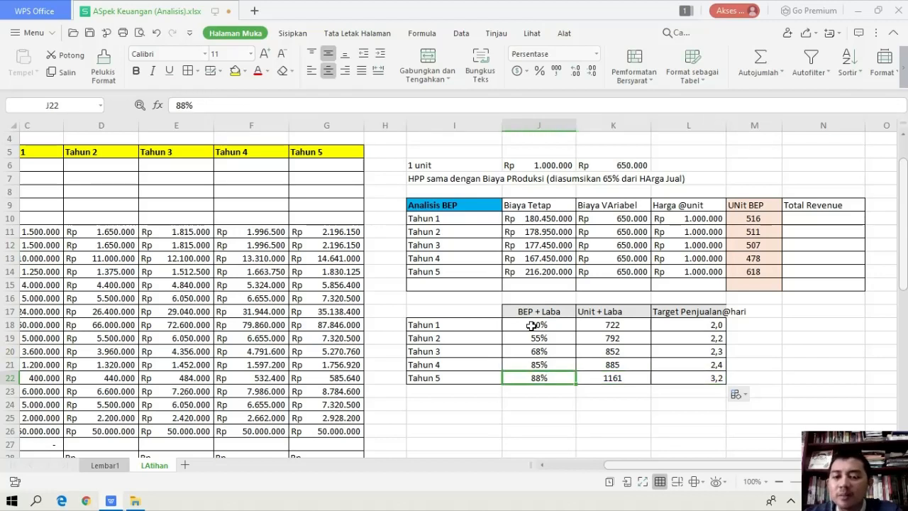
key("Left")
key("Right")
key("Right")
key("Right")
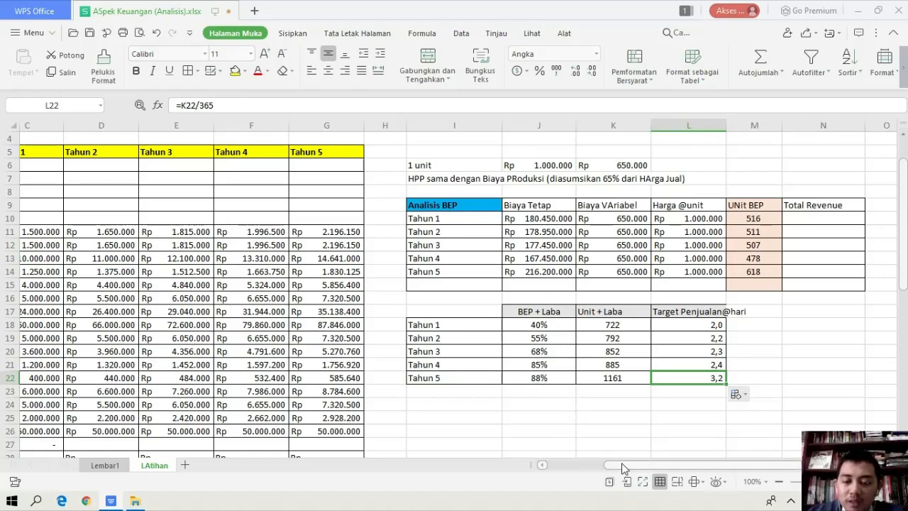
Set the Tahun 5 BEP + Laba percentage in J22 to 95% and check its Target Penjualan@hari cell, L22
left_click_drag(623, 464, 614, 467)
double_click(570, 376)
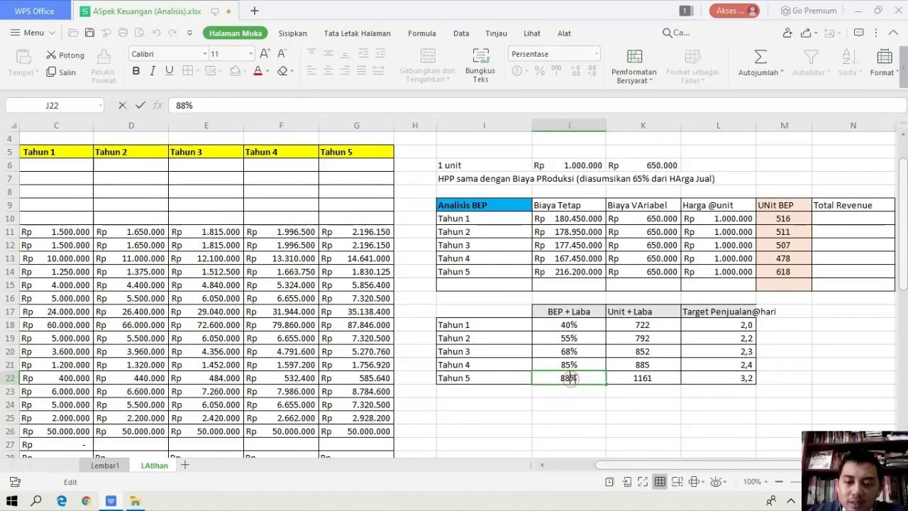
key("BackSpace")
key("BackSpace")
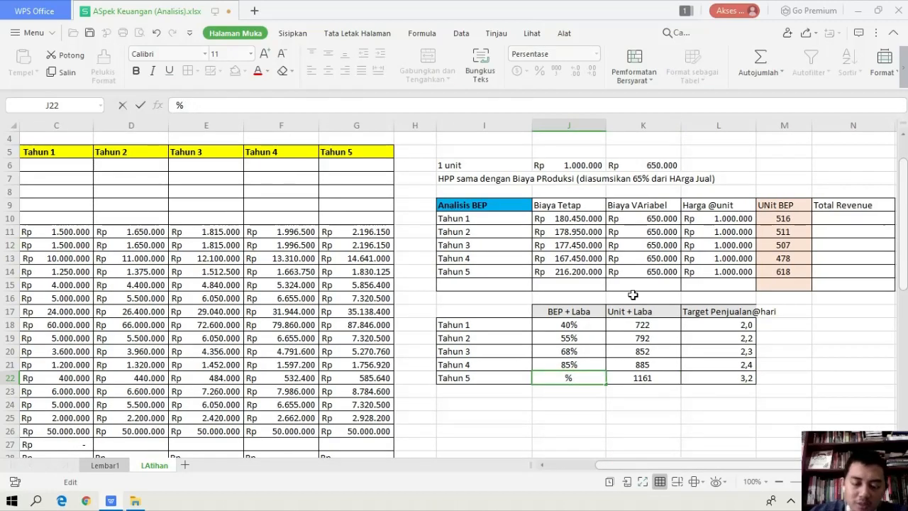
type("95")
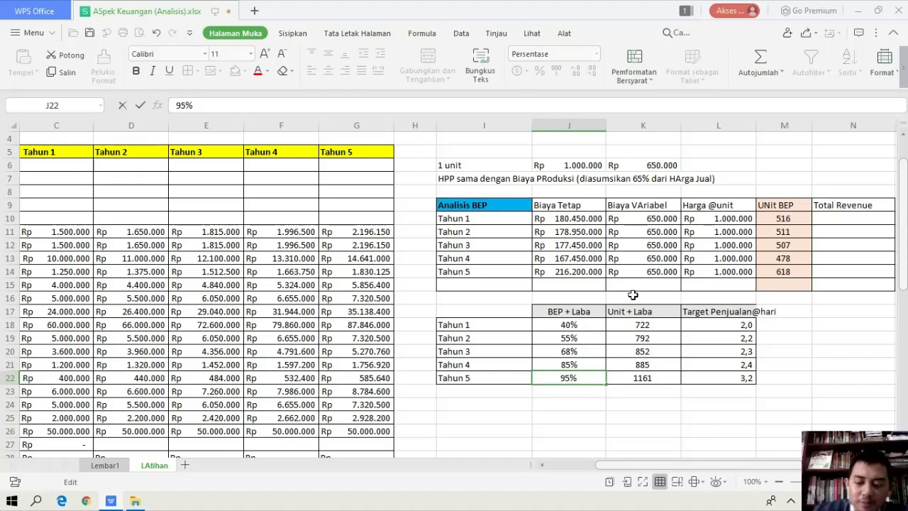
key("Return")
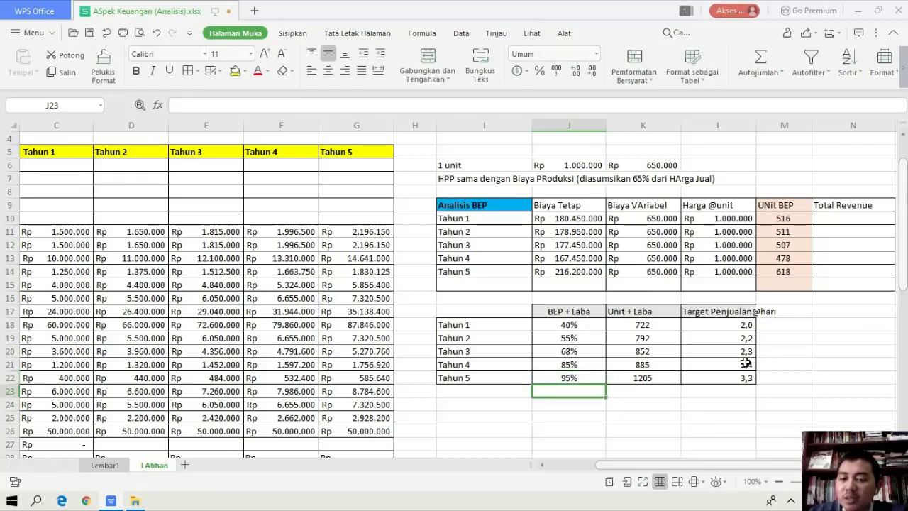
left_click(731, 377)
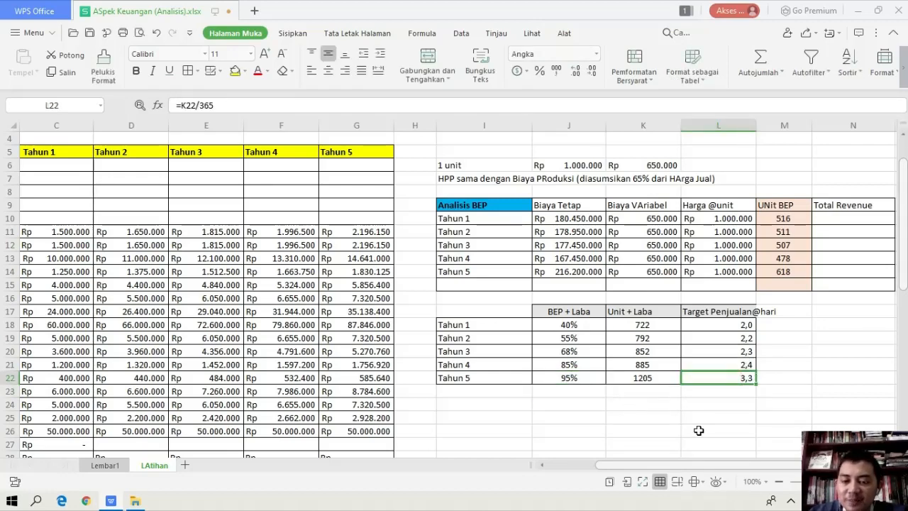
Calculate the Tahun 1 Penjualan in C6 as Unit + Laba times the 1 unit price, using =K18*J6
mouse_move(694, 464)
left_mouse_down()
mouse_move(619, 467)
mouse_move(677, 462)
left_mouse_up()
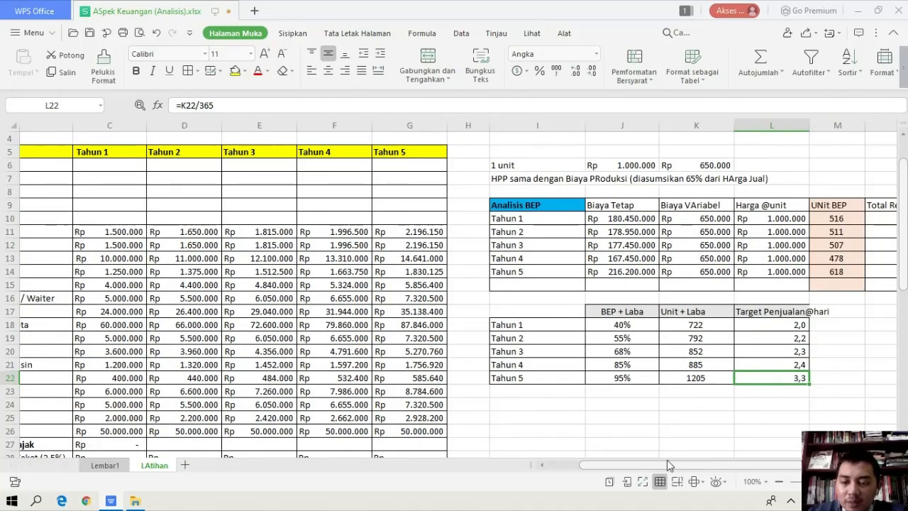
scroll(665, 463, "left", 2)
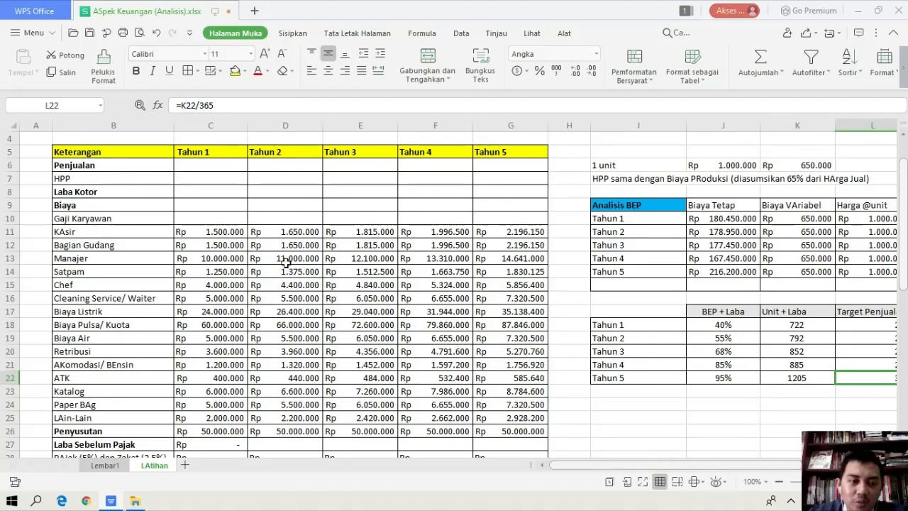
scroll(286, 263, "up", 1)
left_click(224, 208)
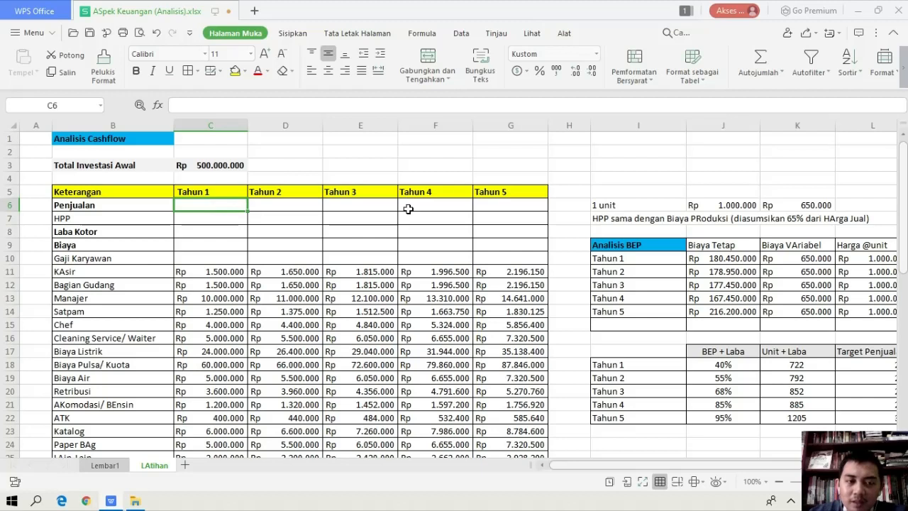
left_click(799, 365)
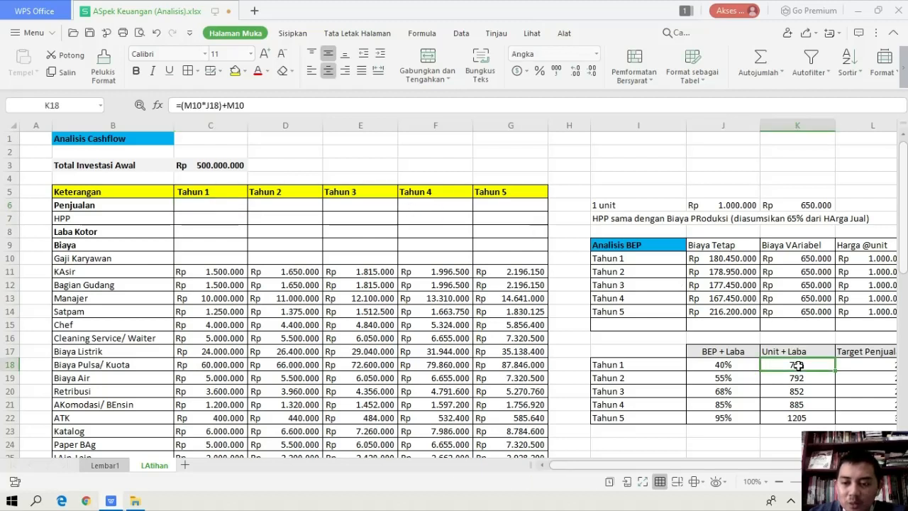
left_click(220, 204)
type("=")
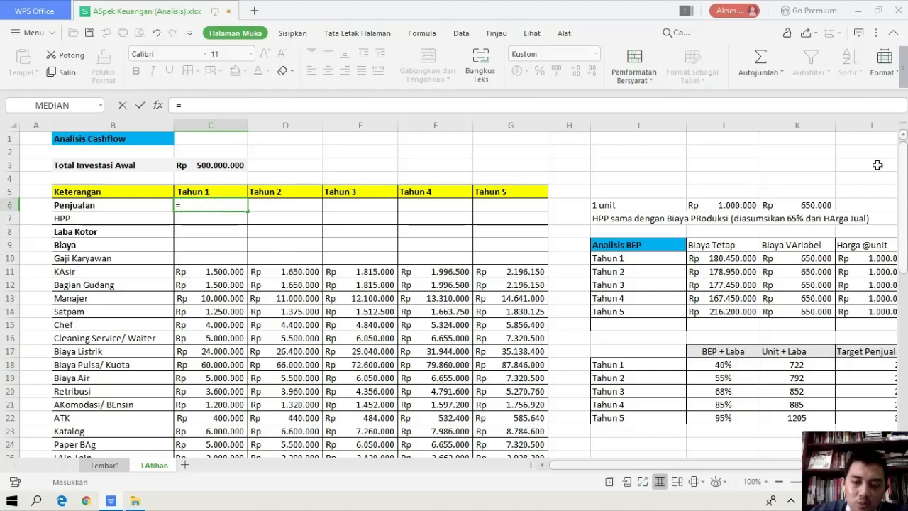
left_click(799, 364)
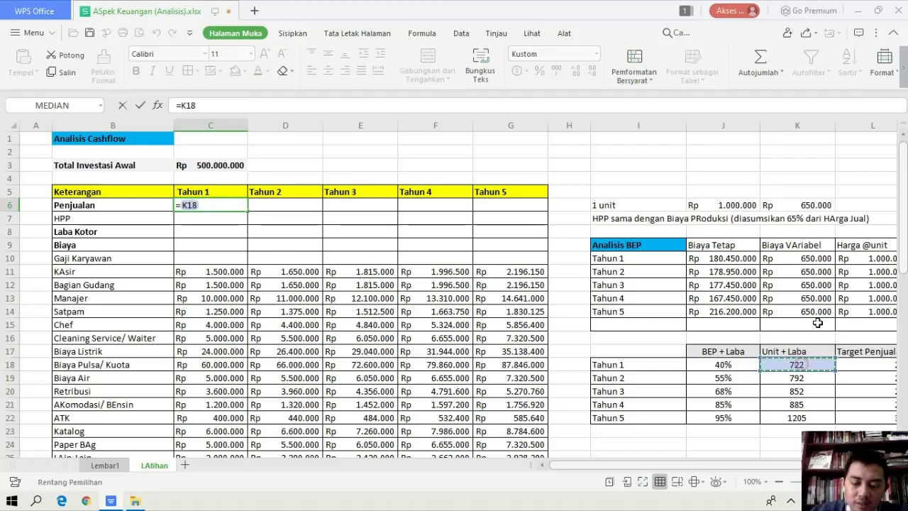
type("*")
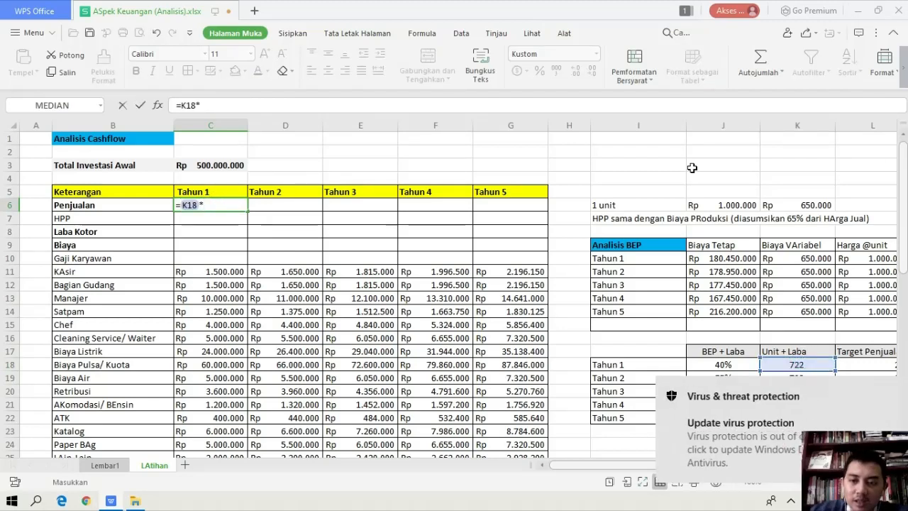
left_click(754, 200)
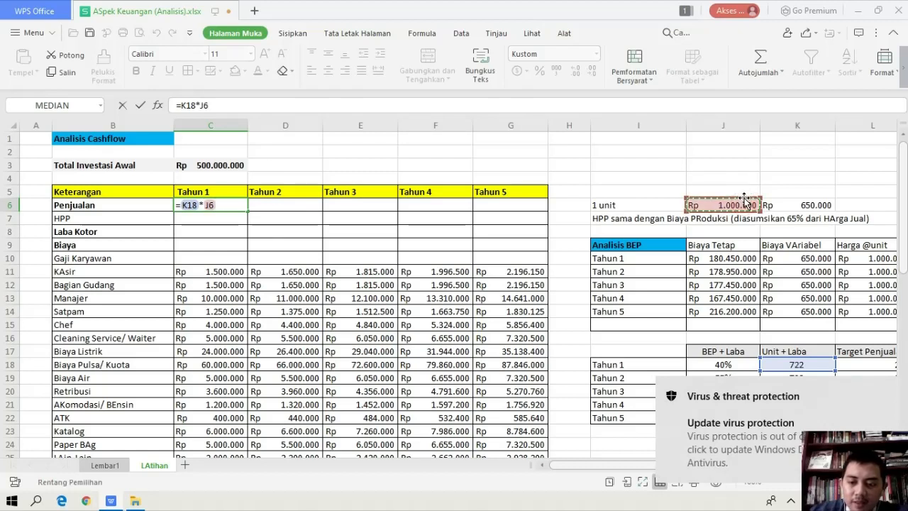
key("Return")
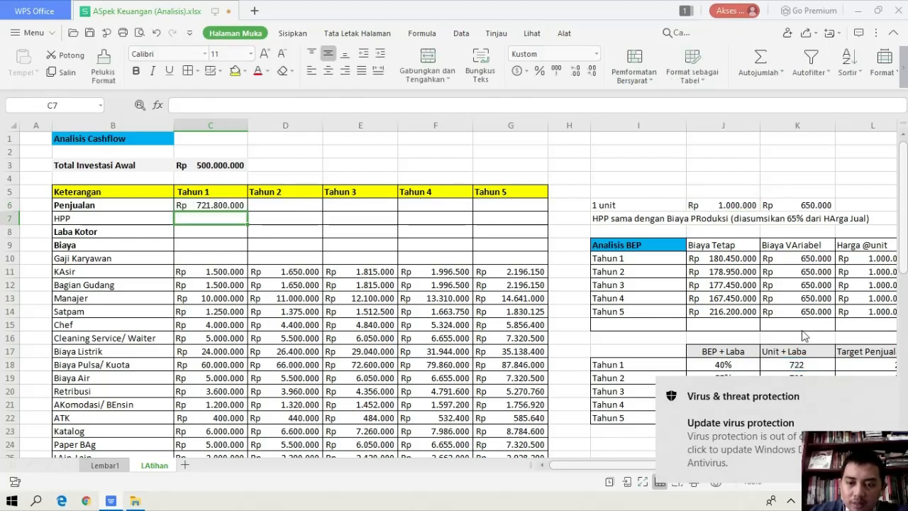
Enter the Tahun 2 Penjualan formula =K19*J6 in D6
left_click(236, 207)
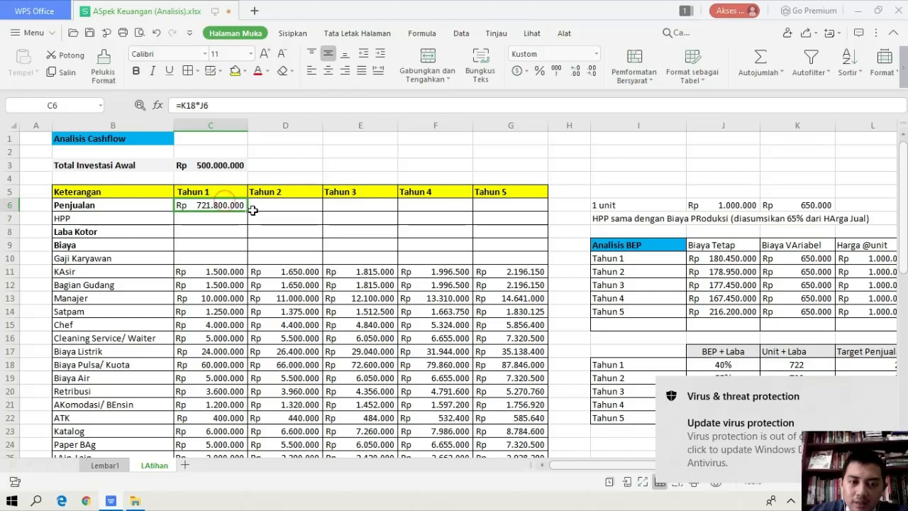
left_click(255, 206)
type("=")
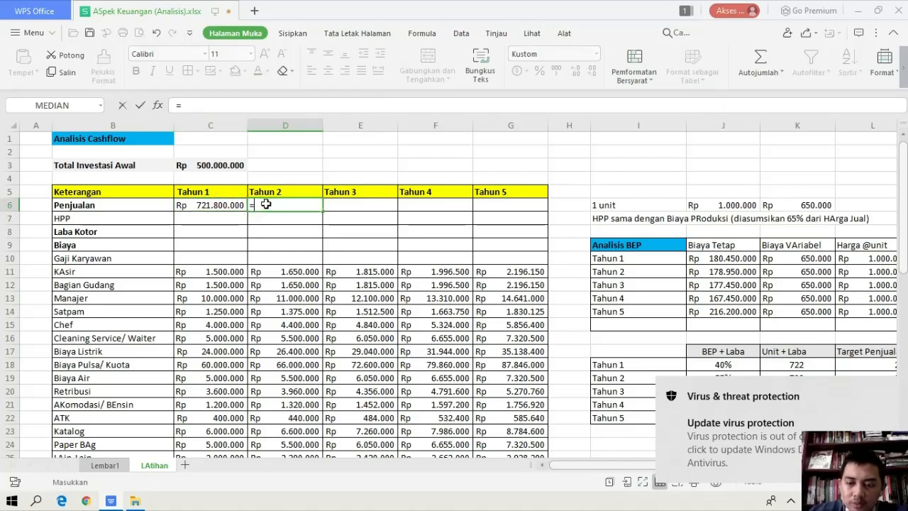
left_click(885, 389)
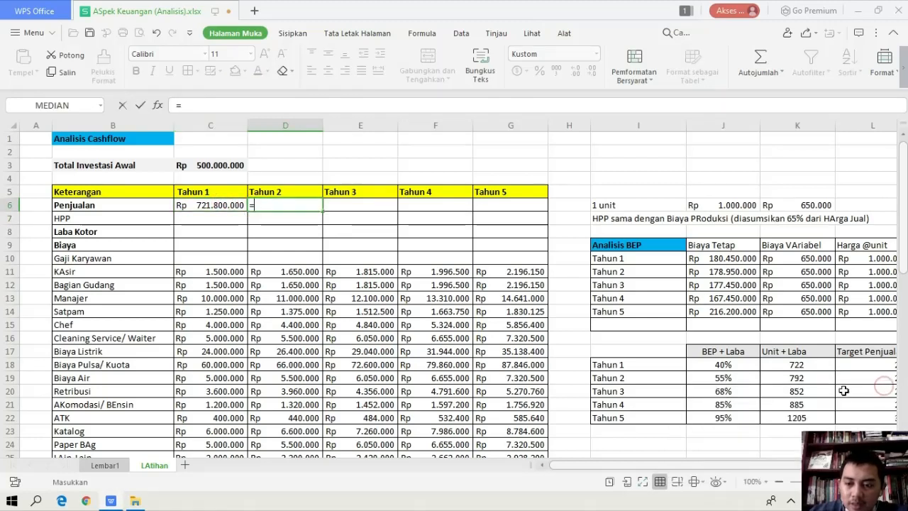
left_click(817, 379)
type("*")
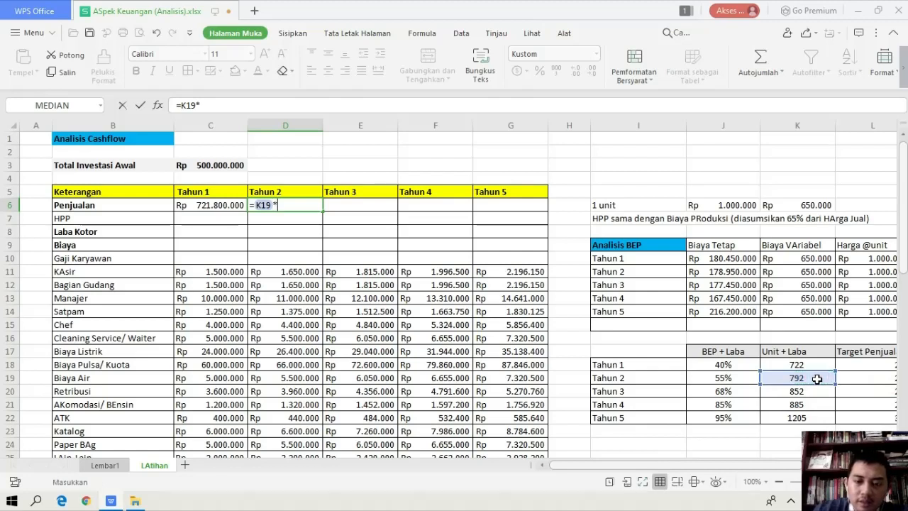
left_click(756, 207)
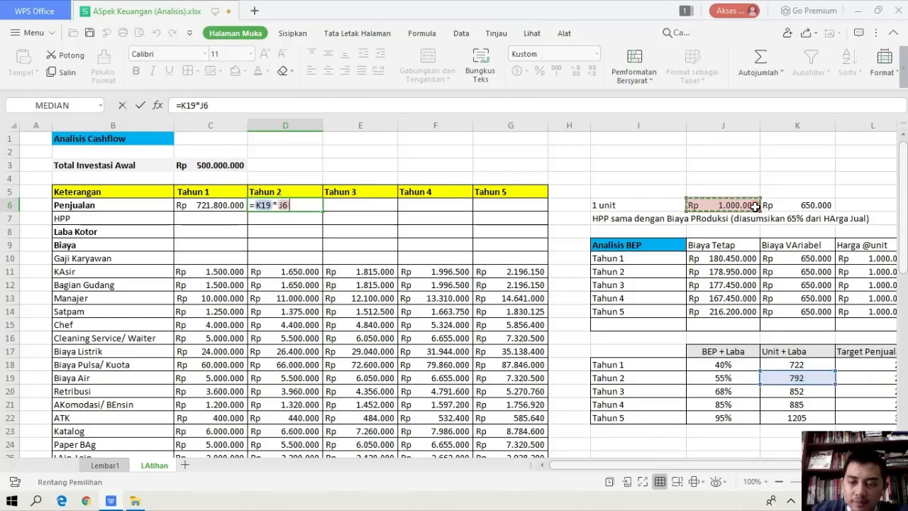
key("Return")
Enter the Tahun 3 Penjualan formula =K20*J6 in E6
key("Right")
key("Up")
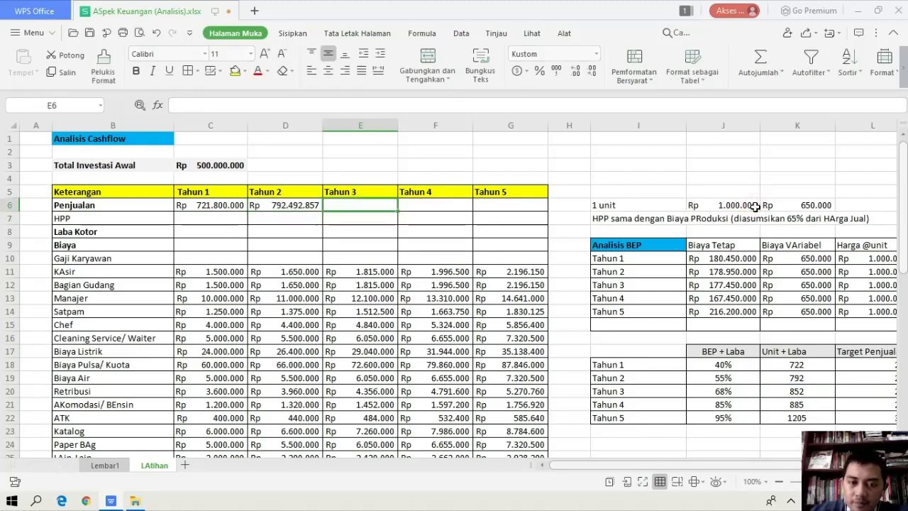
type("=")
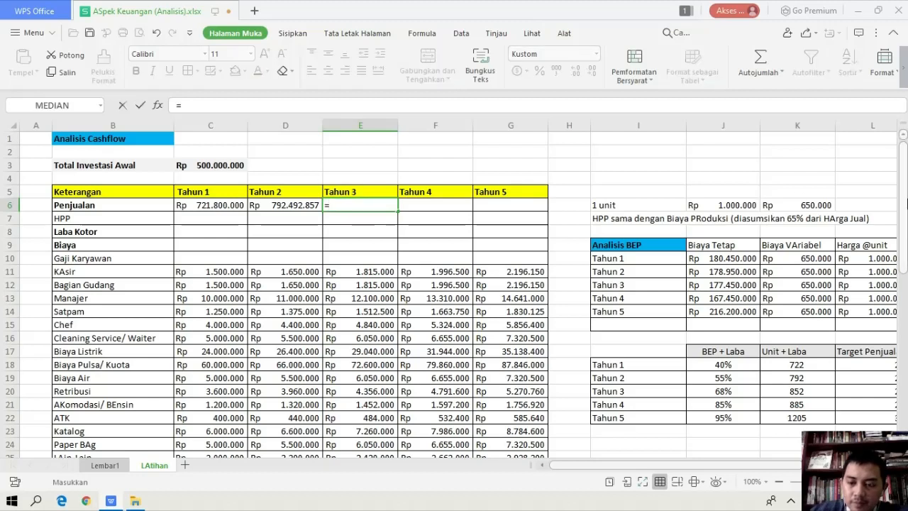
left_click(763, 393)
type("*")
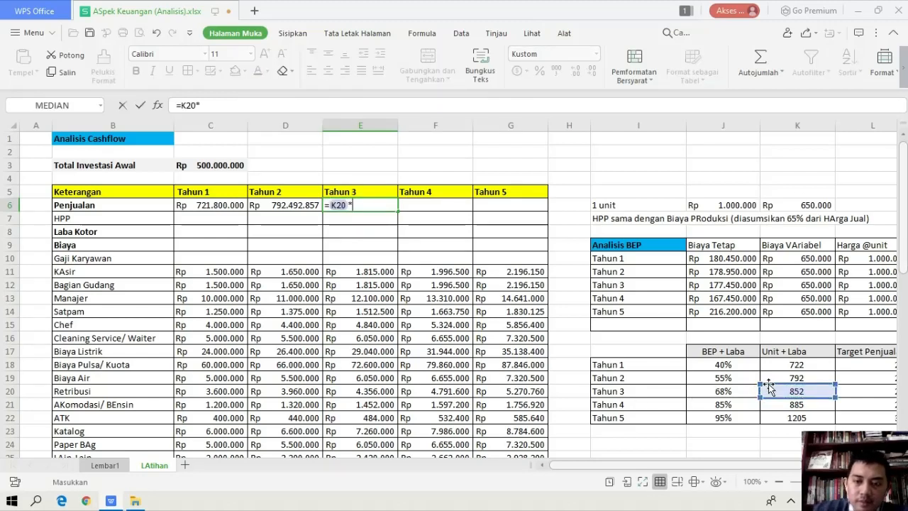
left_click(722, 206)
key("Return")
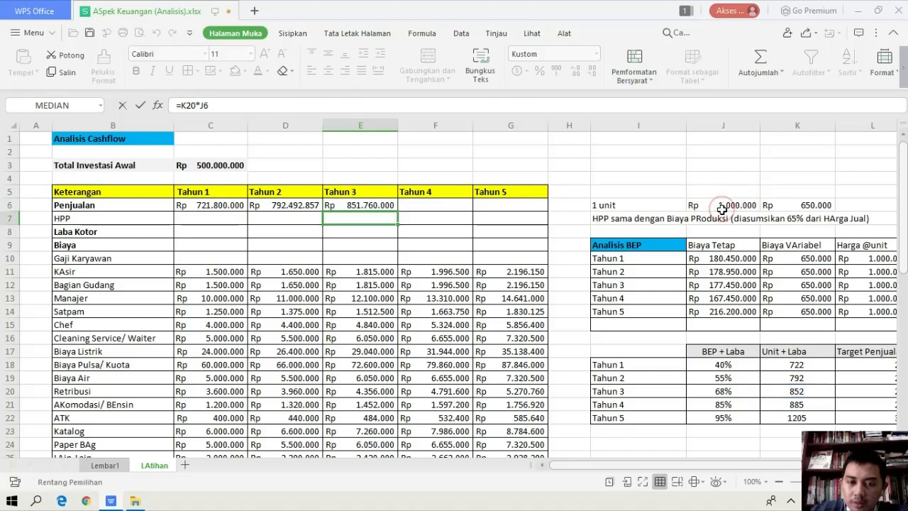
Enter the Tahun 4 Penjualan formula =K21*J6 in F6
key("Up")
key("Right")
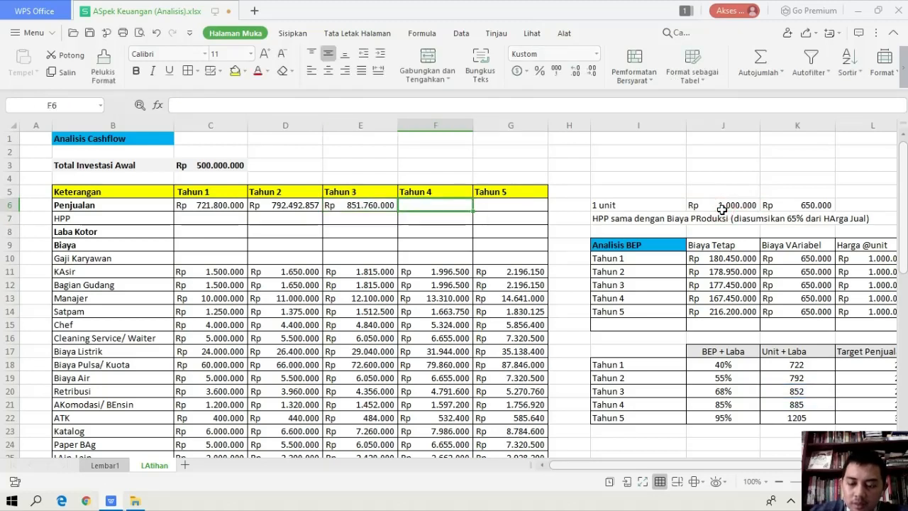
type("=")
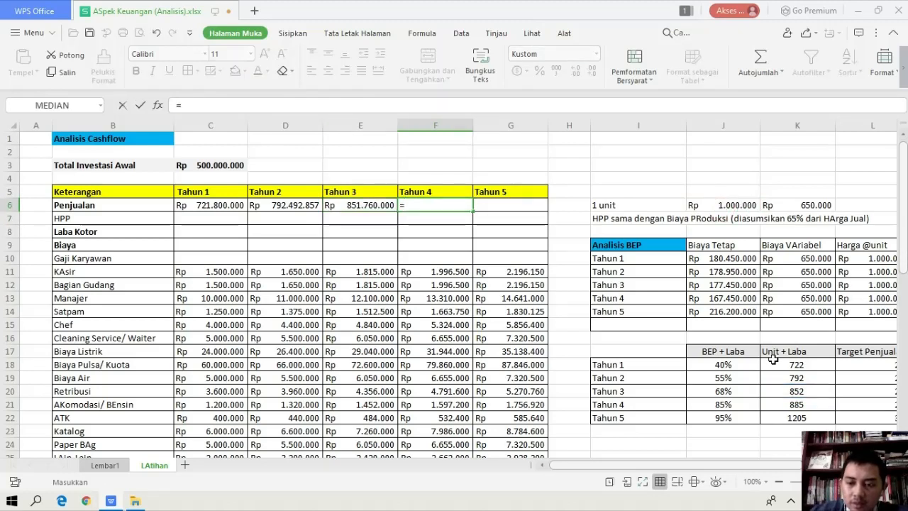
left_click(795, 404)
type("*")
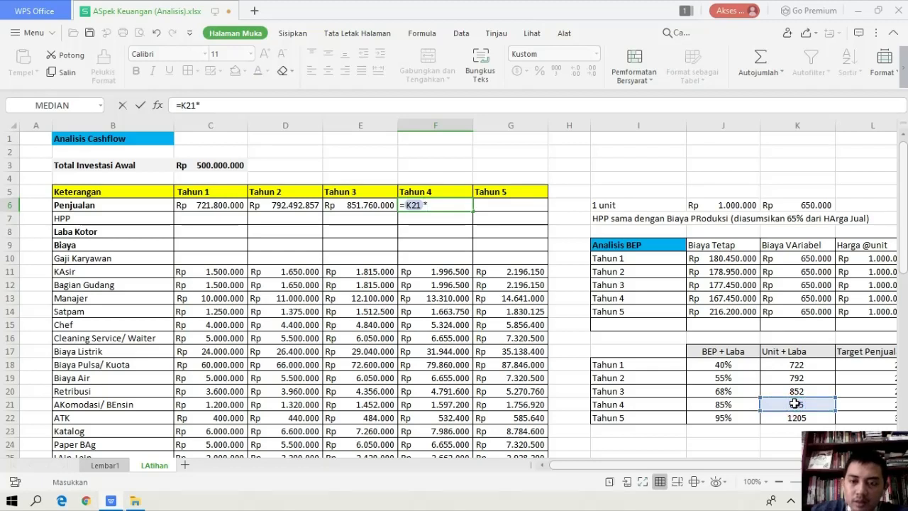
key("Return")
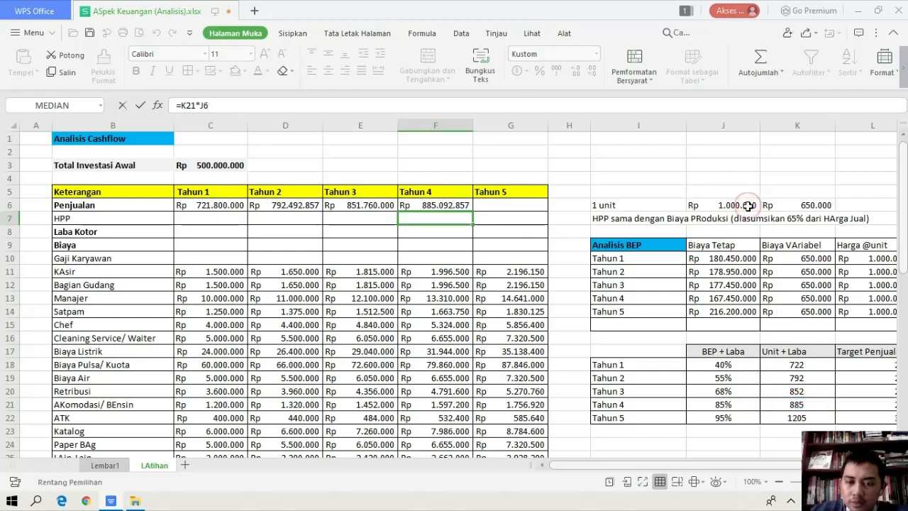
Enter the Tahun 5 Penjualan formula =K22*J6 in G6
left_click(518, 204)
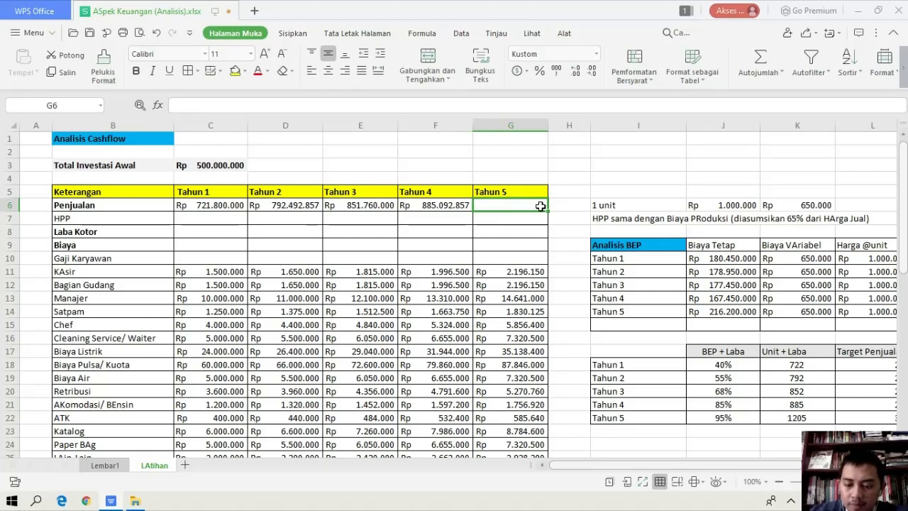
type("=")
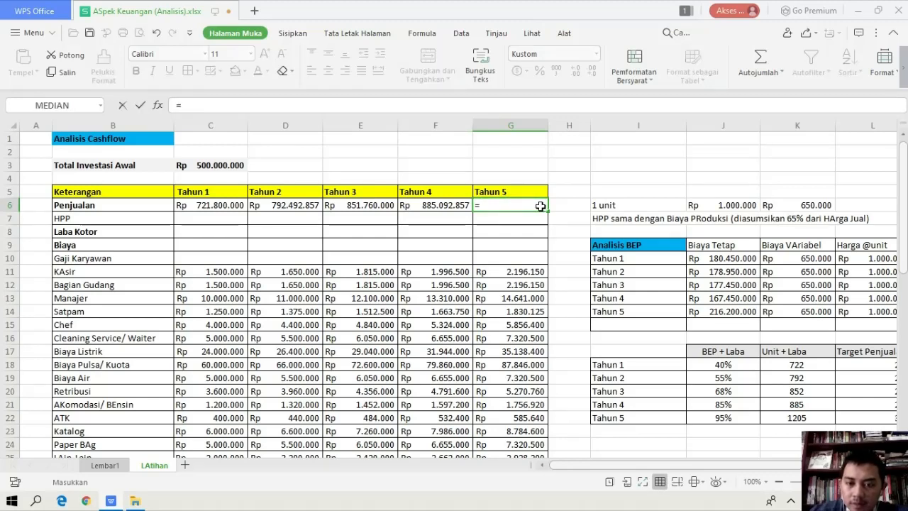
left_click(778, 416)
type("*")
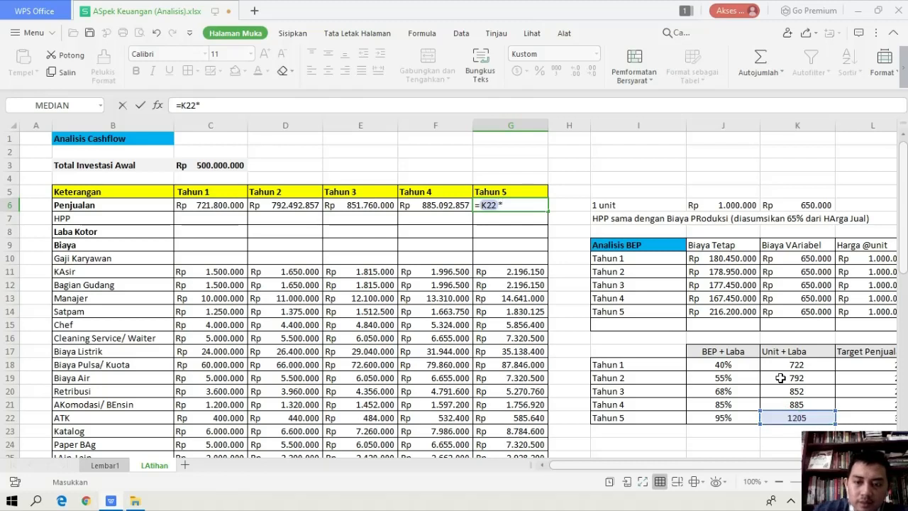
left_click(750, 205)
key("Return")
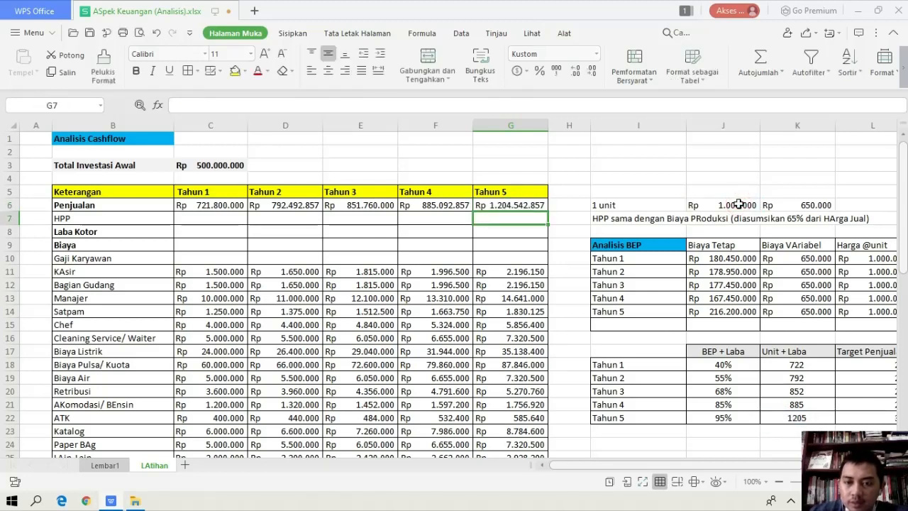
Calculate the Tahun 1 HPP in C7 as Unit + Laba times that year's Biaya VAriabel, using =K18*K10
left_click(207, 219)
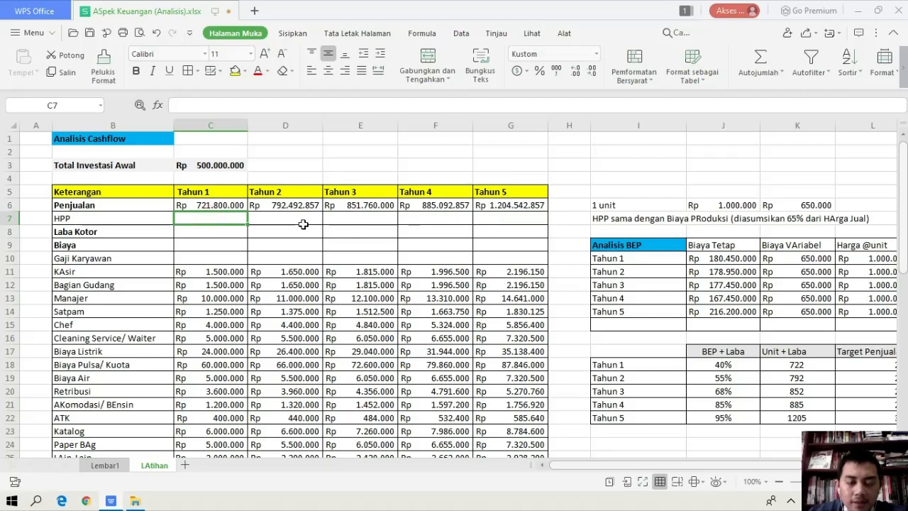
type("=")
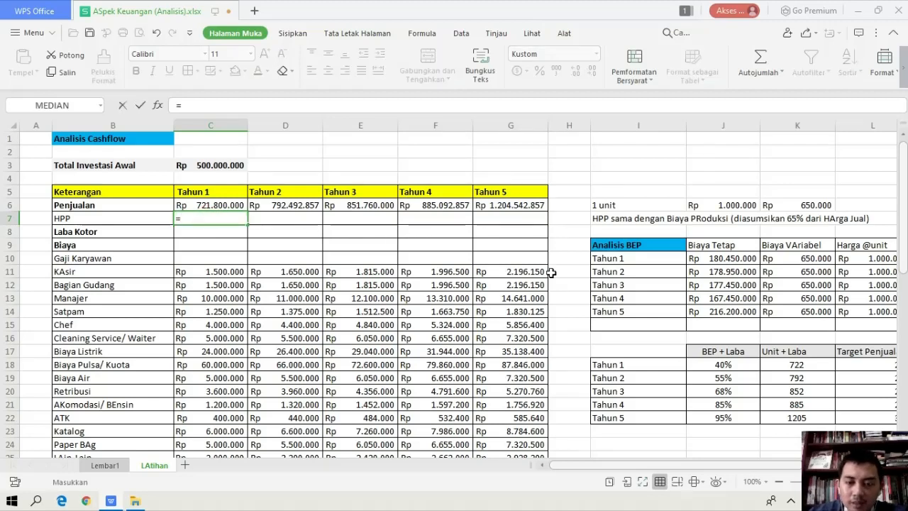
left_click(798, 367)
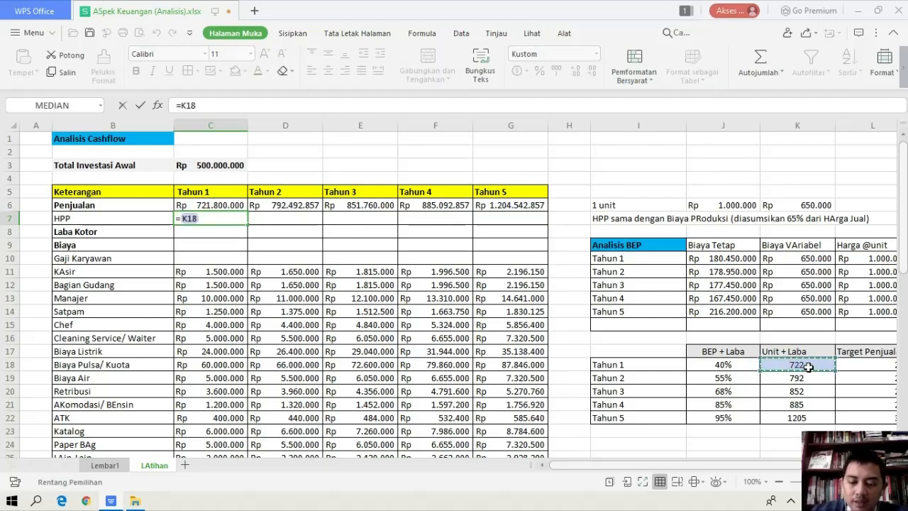
type("*")
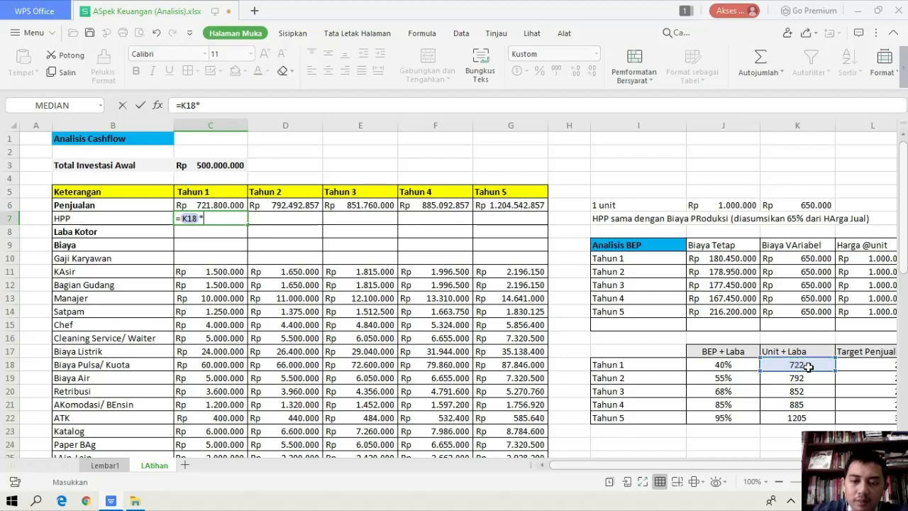
left_click(792, 255)
key("Return")
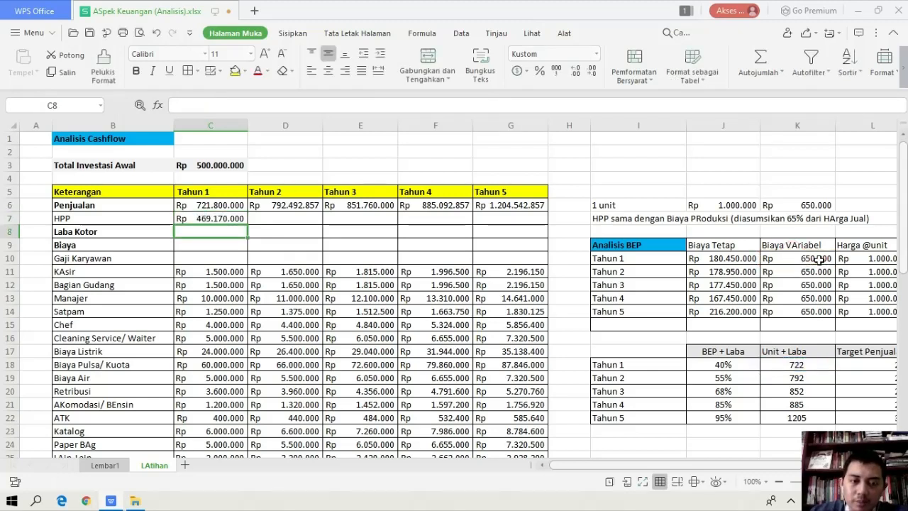
Enter the Tahun 2 HPP formula =K19*K11 in D7
left_click(287, 219)
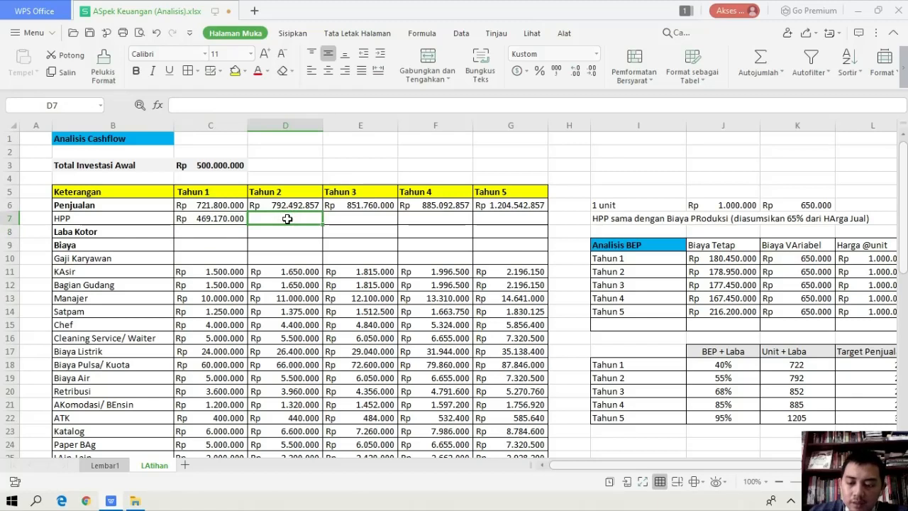
type("=")
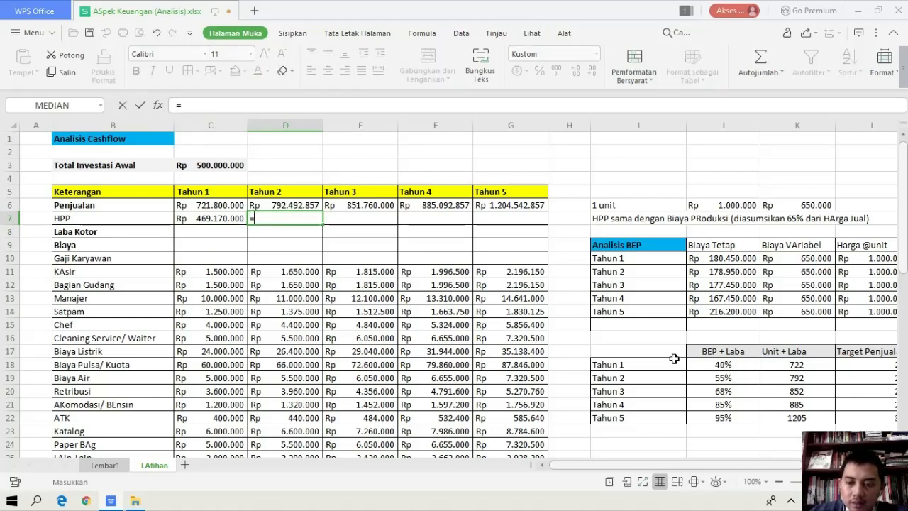
left_click(799, 381)
type("*")
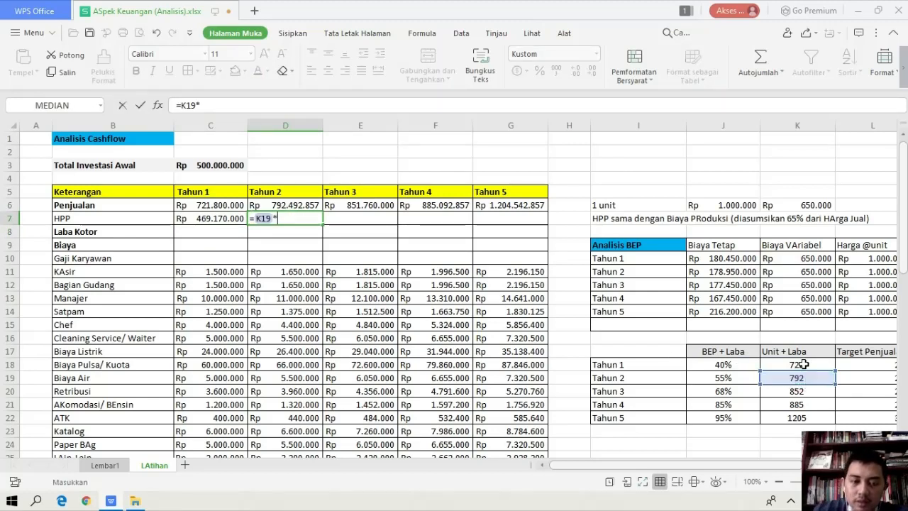
left_click(826, 270)
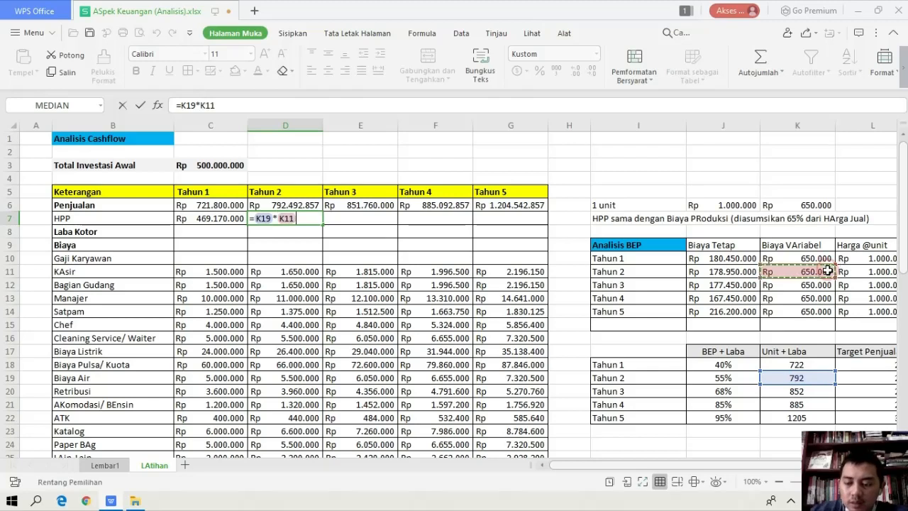
key("Return")
Enter the Tahun 3 HPP formula in E7, multiplying Unit + Laba by that year's Biaya VAriabel: =K20*K12
left_click(363, 219)
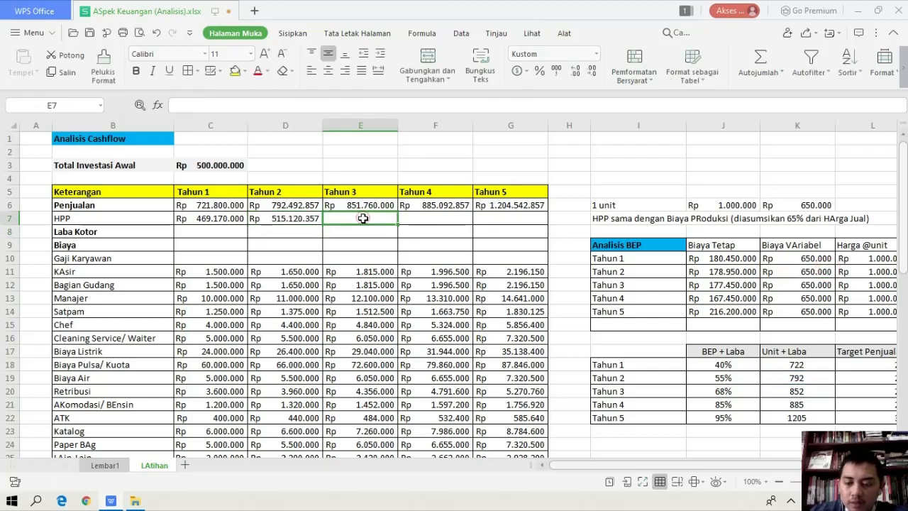
type("=")
left_click(783, 392)
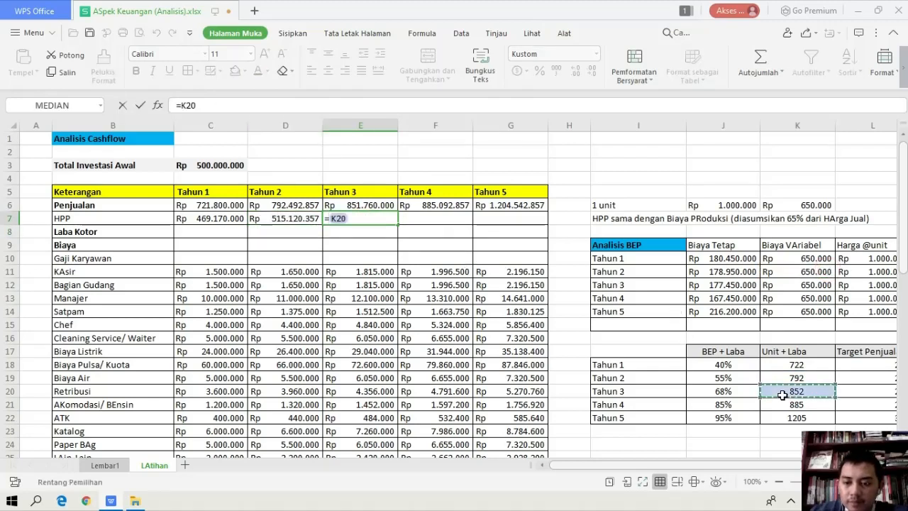
type("*")
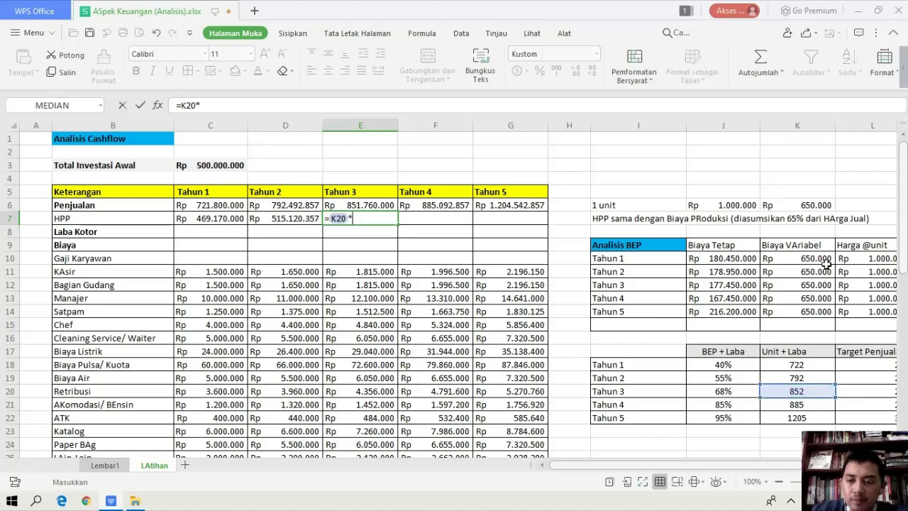
left_click(800, 284)
key("Return")
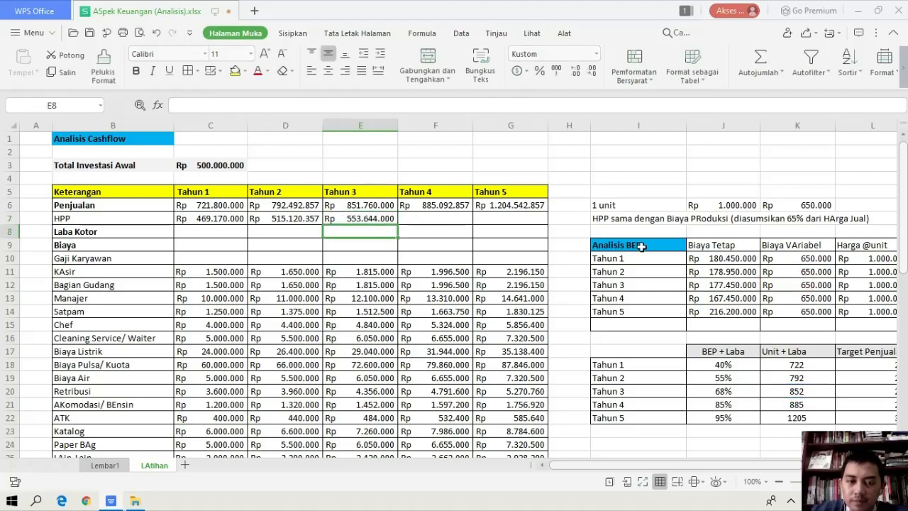
Enter the Tahun 4 HPP formula =K21*K13 in F7
left_click(472, 220)
type("=")
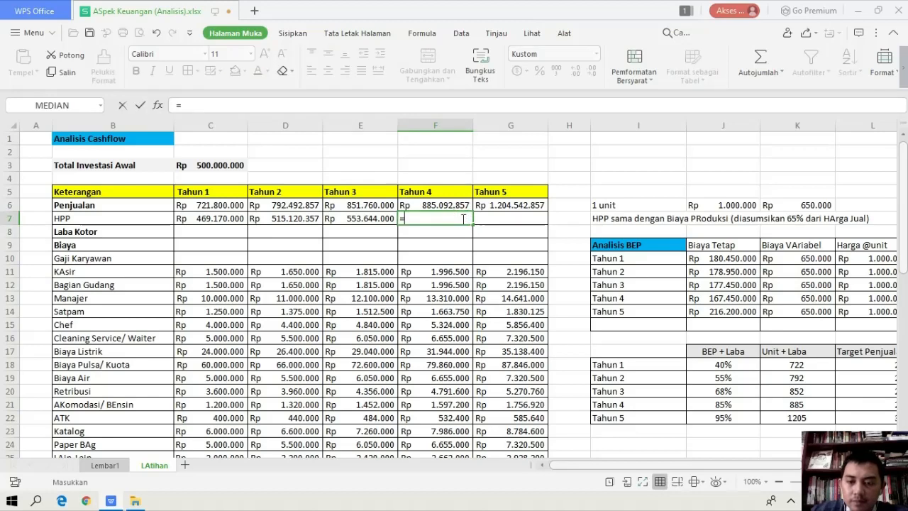
left_click(765, 404)
type("*")
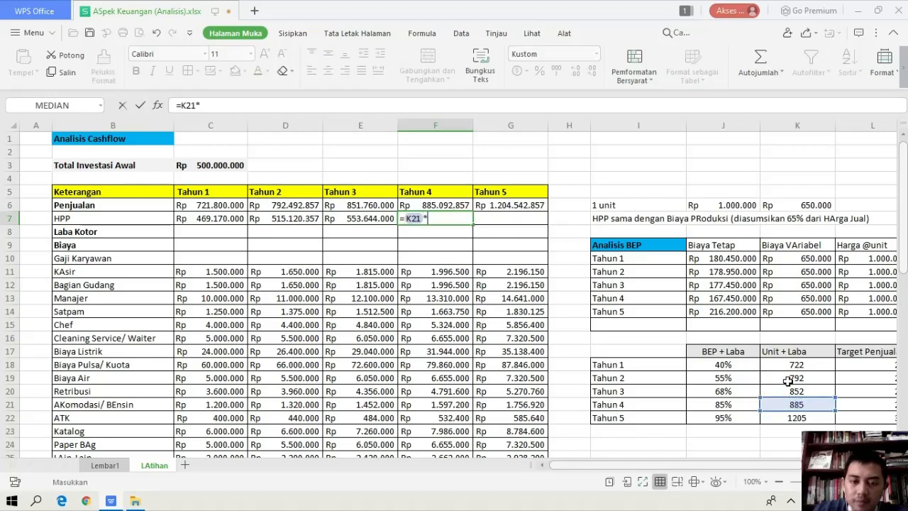
left_click(799, 286)
key("Return")
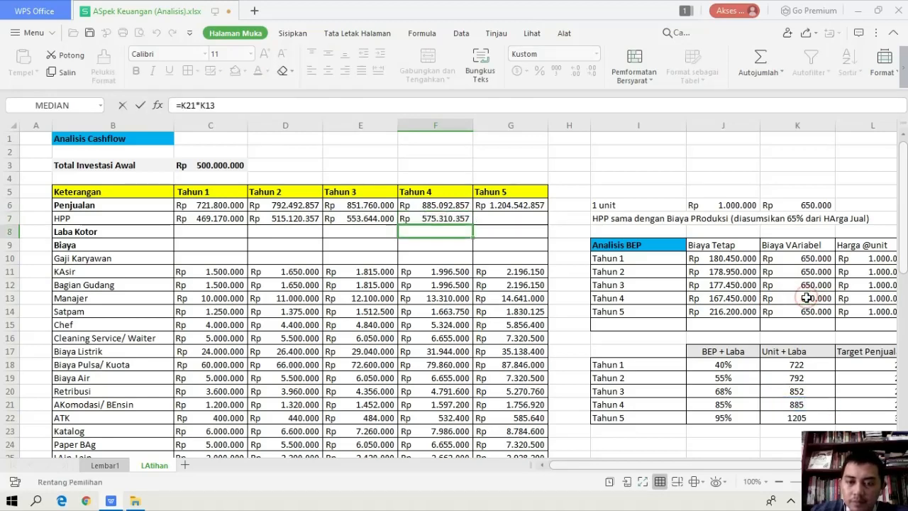
Enter the Tahun 5 HPP formula =K22*K14 in G7
left_click(501, 219)
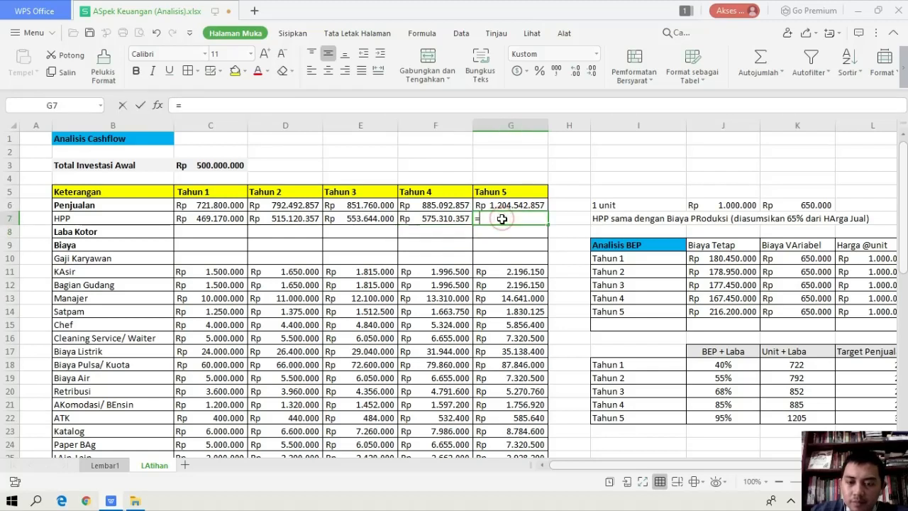
type("=")
left_click(793, 418)
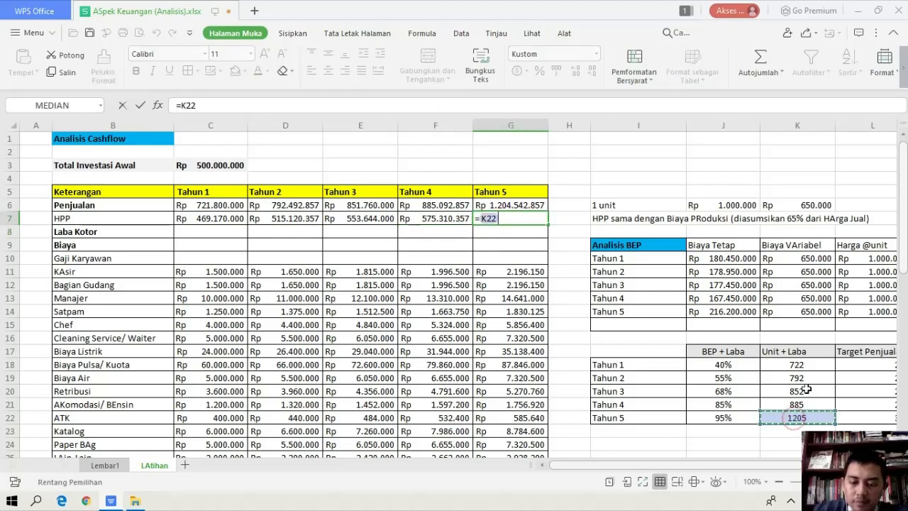
type("*")
left_click(804, 308)
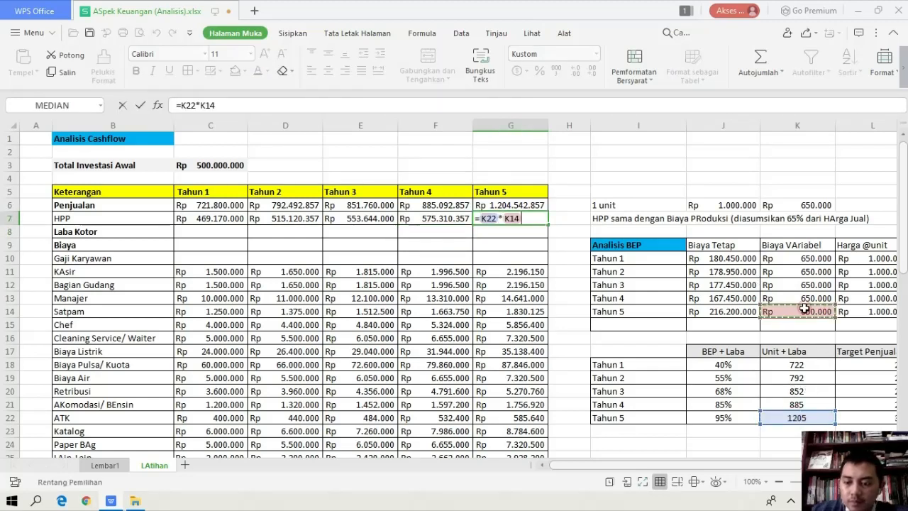
key("Return")
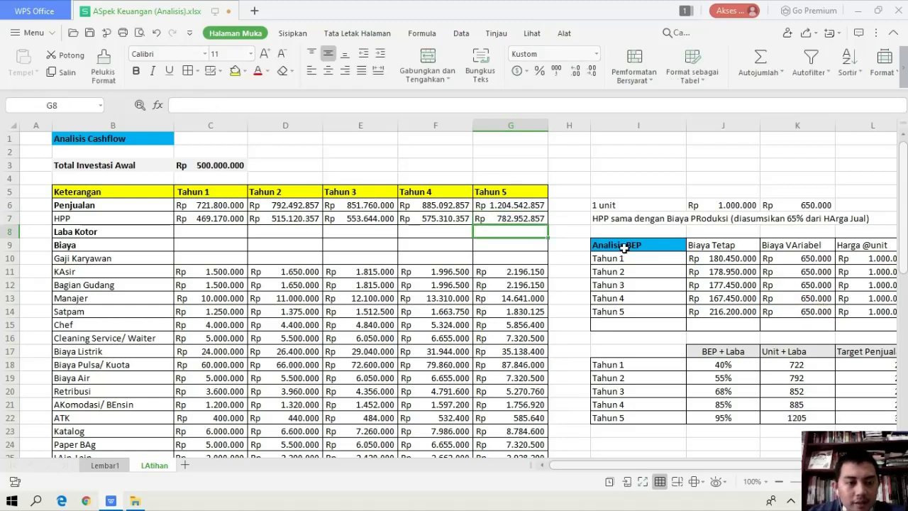
Calculate the Tahun 1 Laba Kotor in C8 as Penjualan minus HPP, using =C6-C7, and fill the formula across to Tahun 5 in G8
left_click(195, 232)
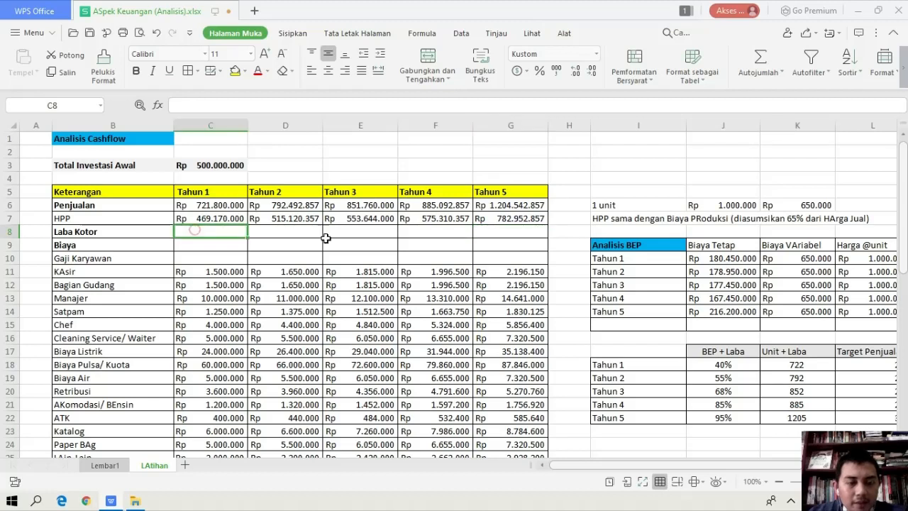
key("Up")
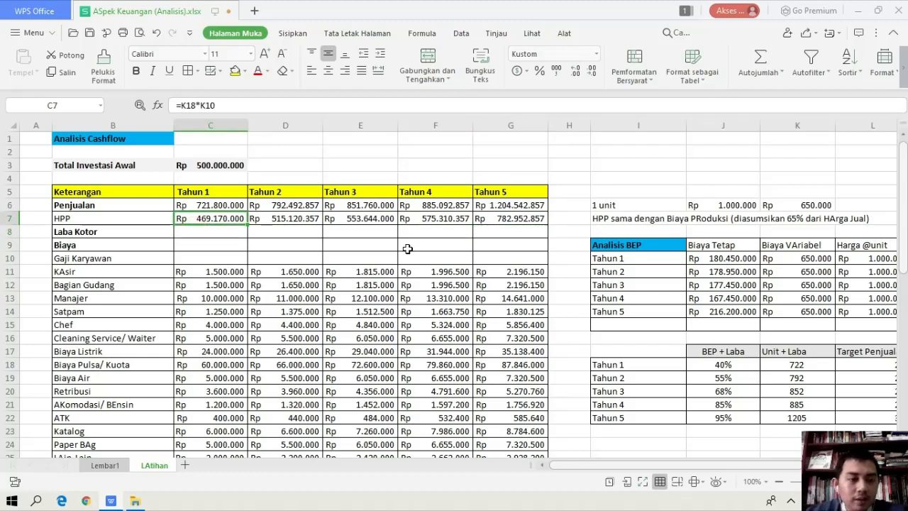
key("Down")
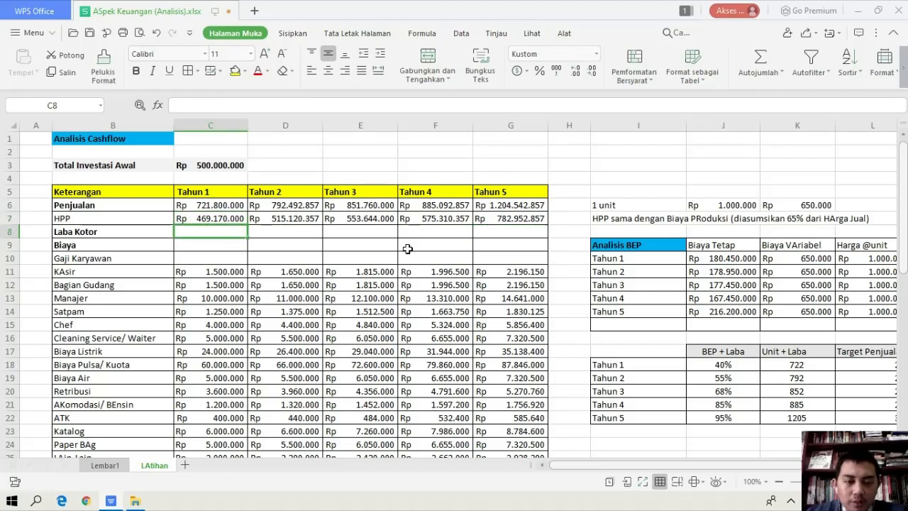
type("=")
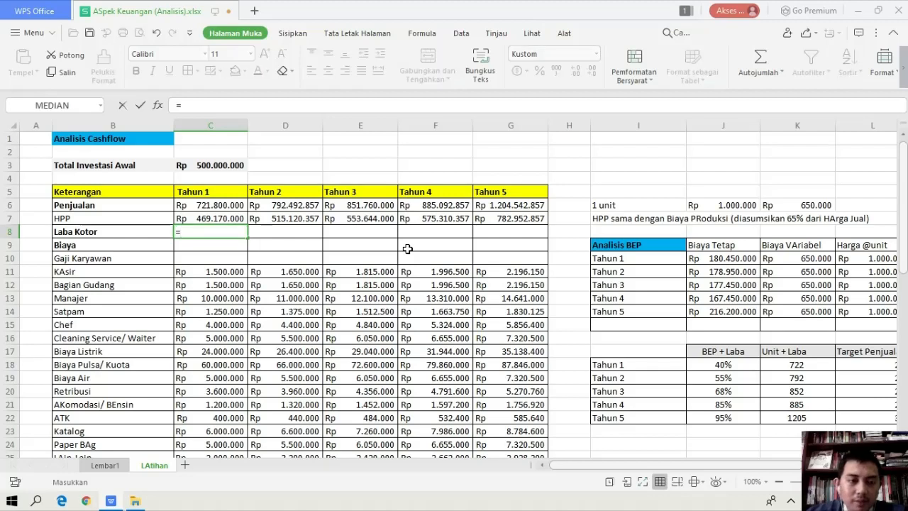
left_click(231, 205)
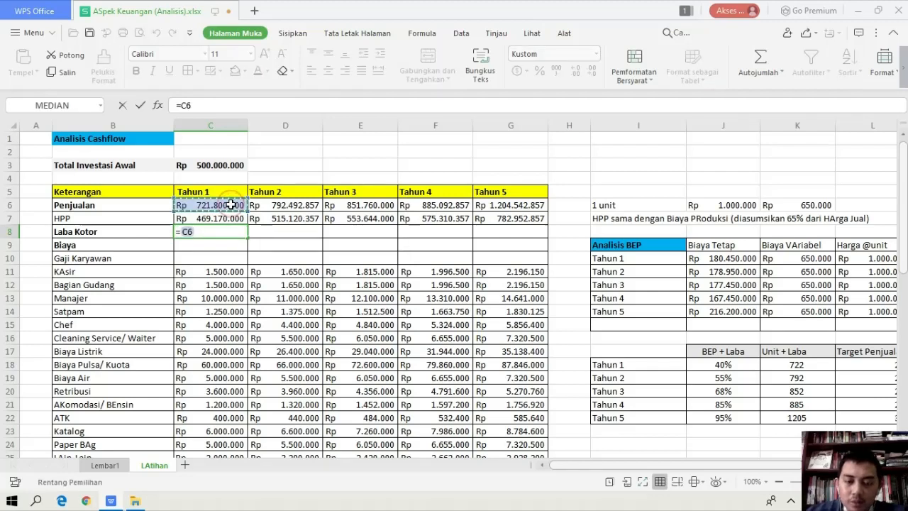
type("-")
left_click(201, 219)
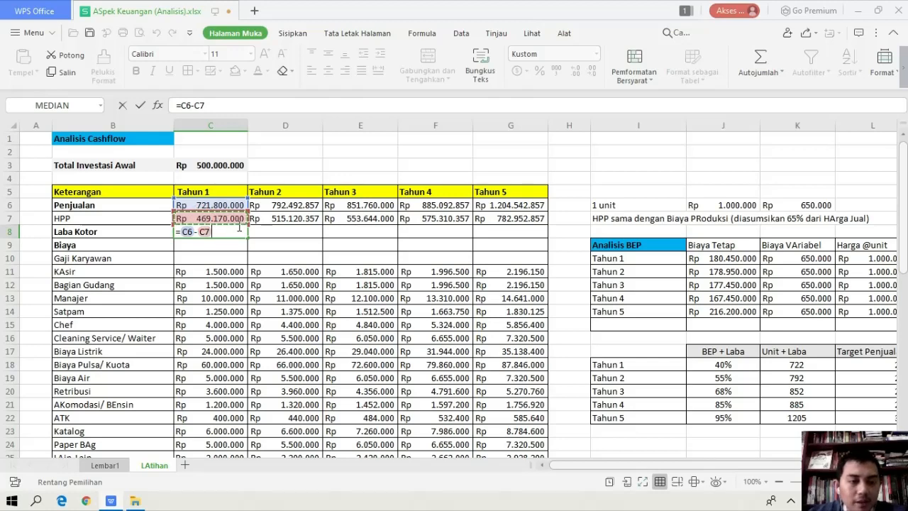
key("Return")
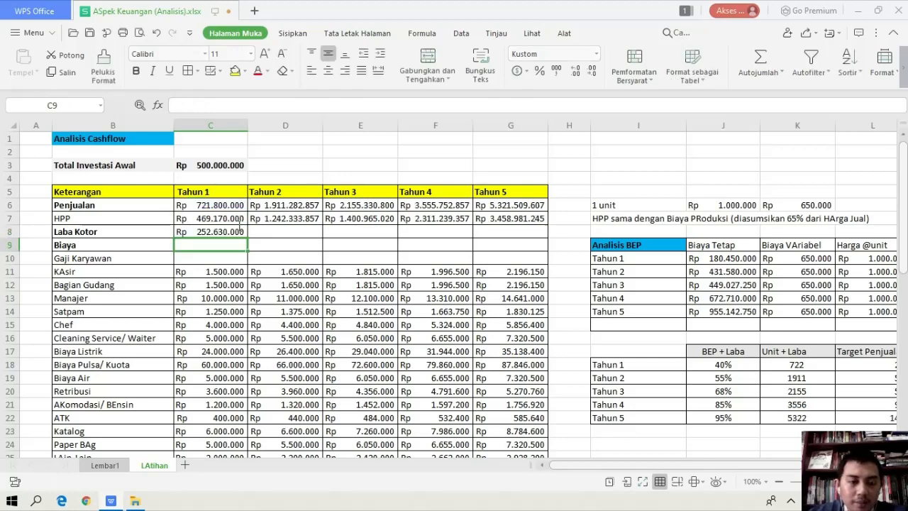
left_click(240, 230)
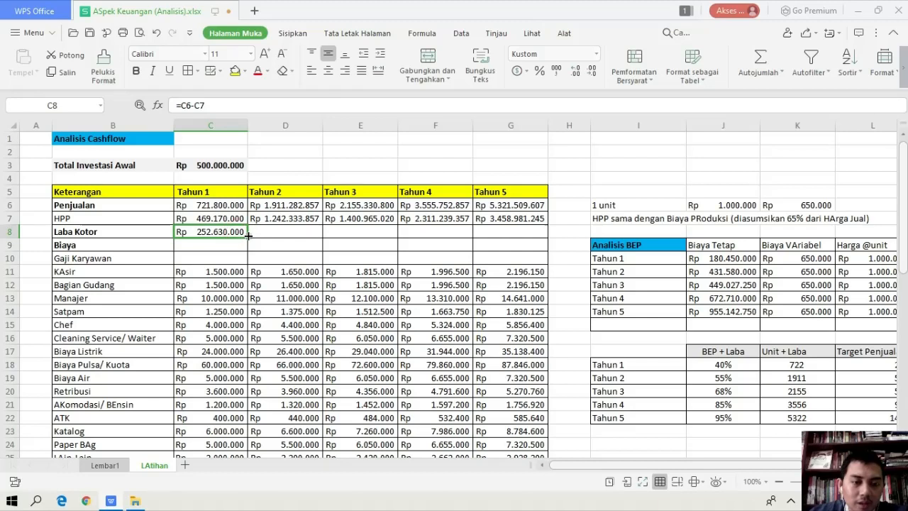
left_click_drag(248, 236, 480, 243)
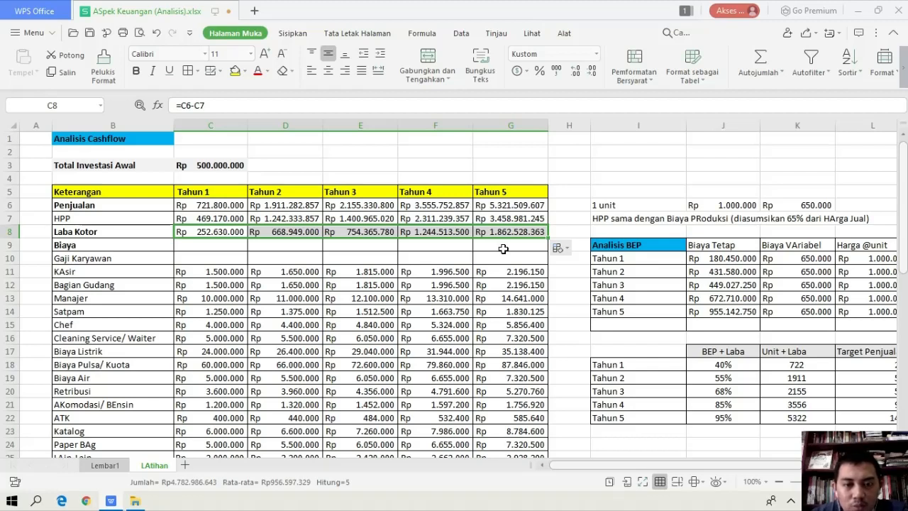
Correct the Tahun 2 Biaya Tetap in J11 to sum the Tahun 2 costs, using =SUM(D11:D26)
left_click(449, 205)
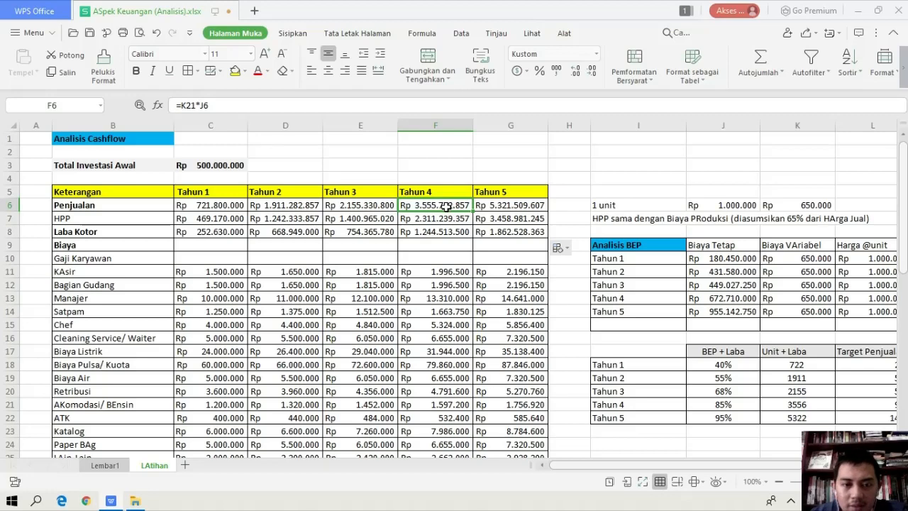
left_click(737, 272)
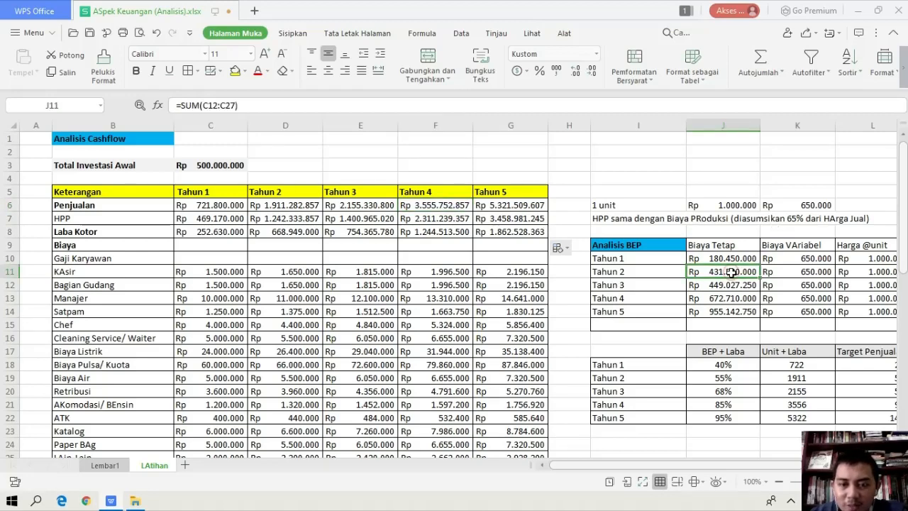
scroll(757, 250, "down", 1)
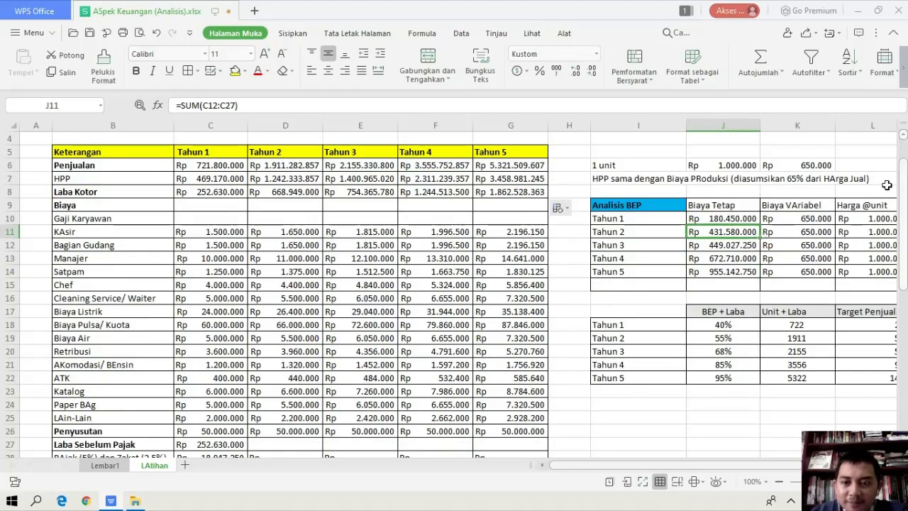
double_click(731, 231)
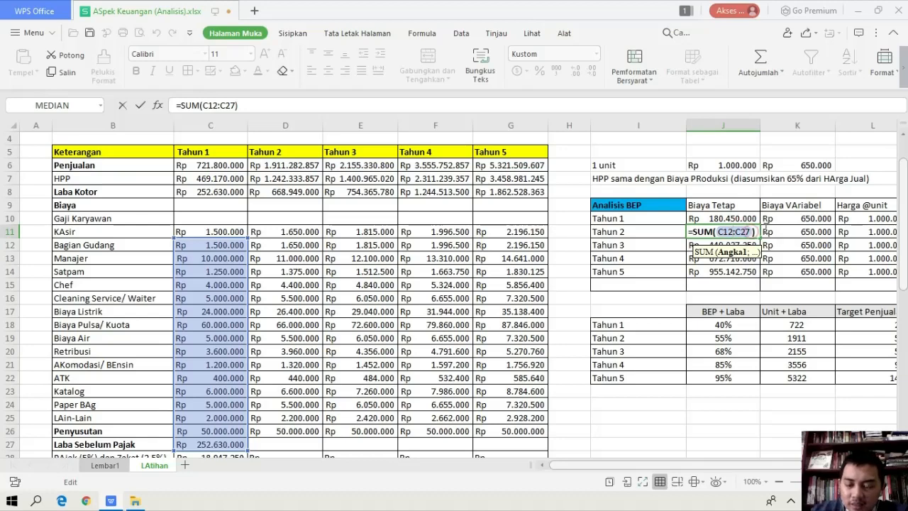
key("BackSpace")
key("BackSpace")
key("BackSpace")
key("BackSpace")
key("BackSpace")
key("BackSpace")
key("BackSpace")
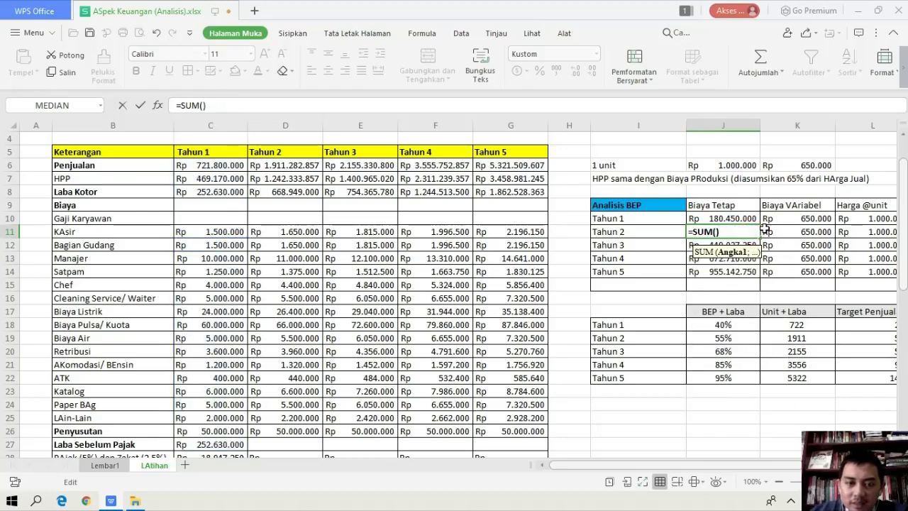
left_click_drag(302, 231, 317, 430)
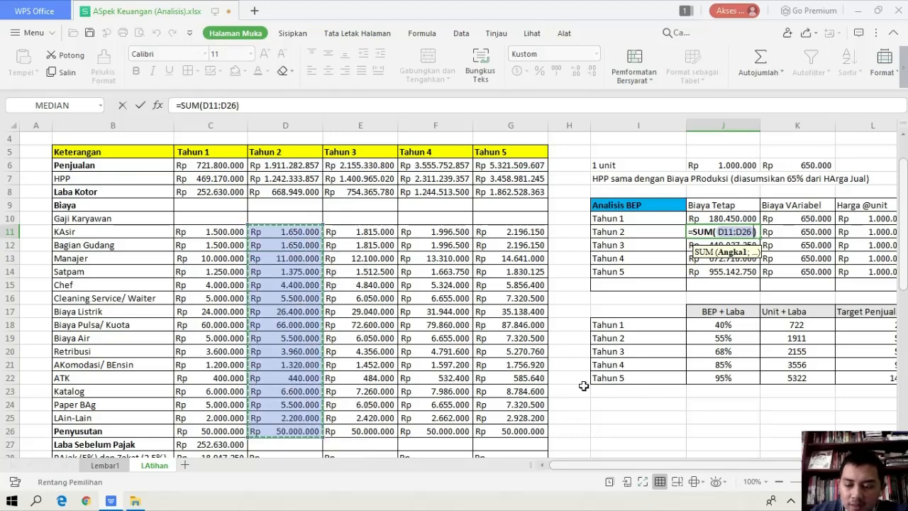
key("Return")
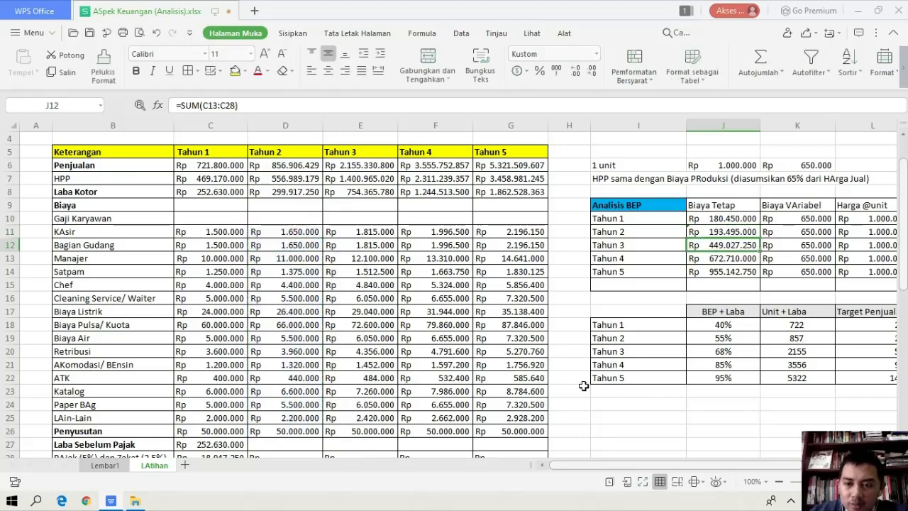
Correct the Tahun 3 Biaya Tetap in J12 to sum the Tahun 3 costs, using =SUM(E11:E26)
double_click(723, 247)
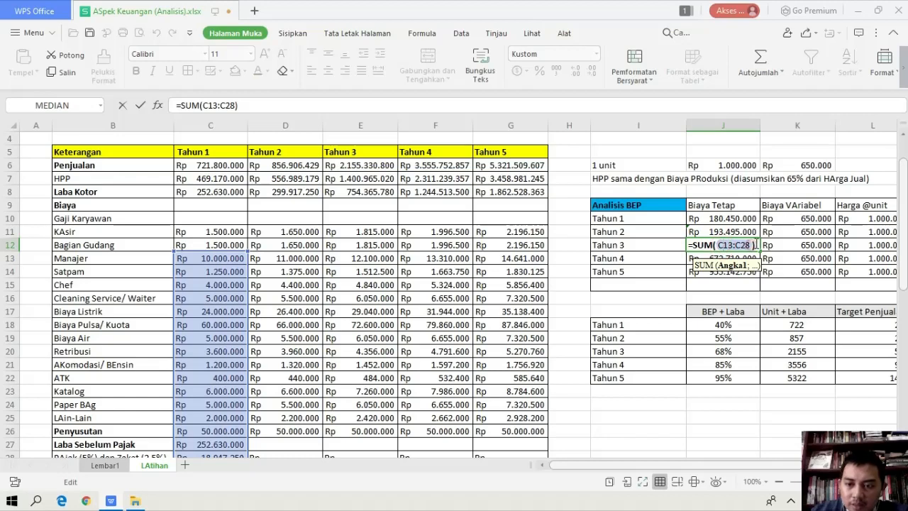
key("BackSpace")
key("BackSpace")
key("BackSpace")
key("BackSpace")
key("BackSpace")
key("BackSpace")
key("BackSpace")
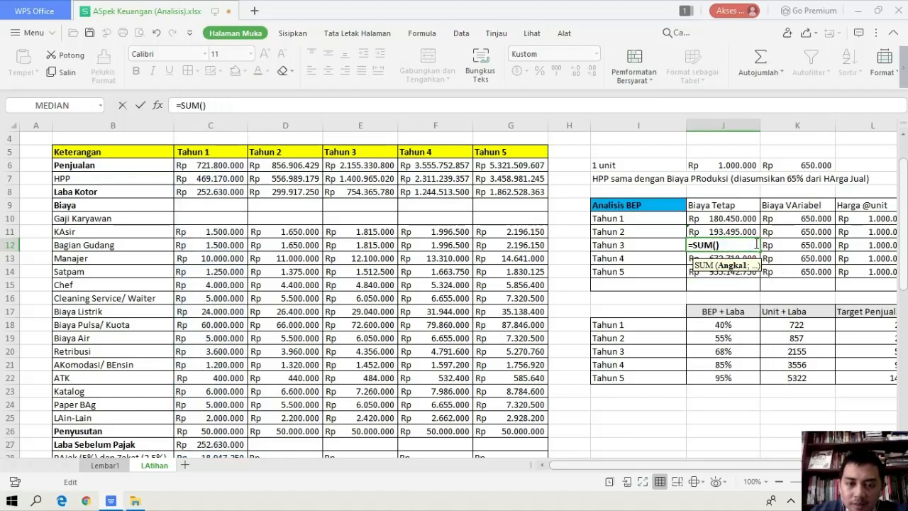
left_click_drag(383, 232, 384, 425)
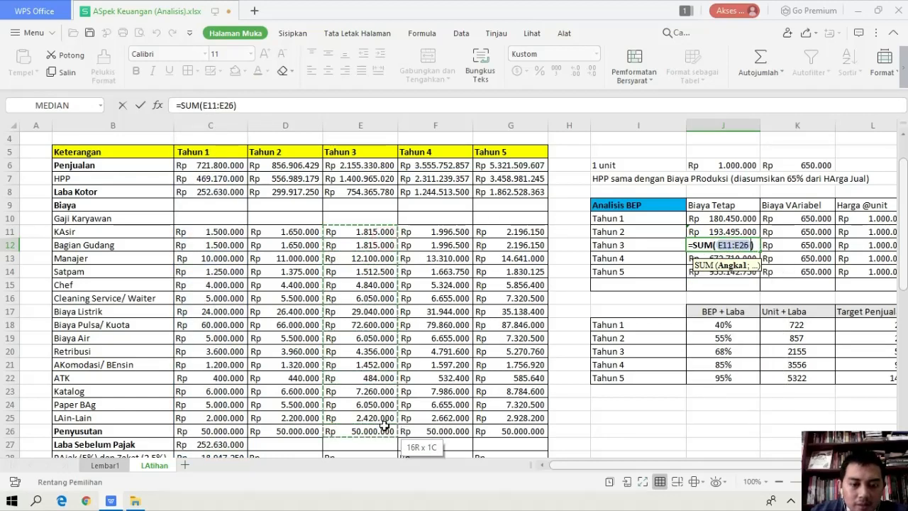
key("Return")
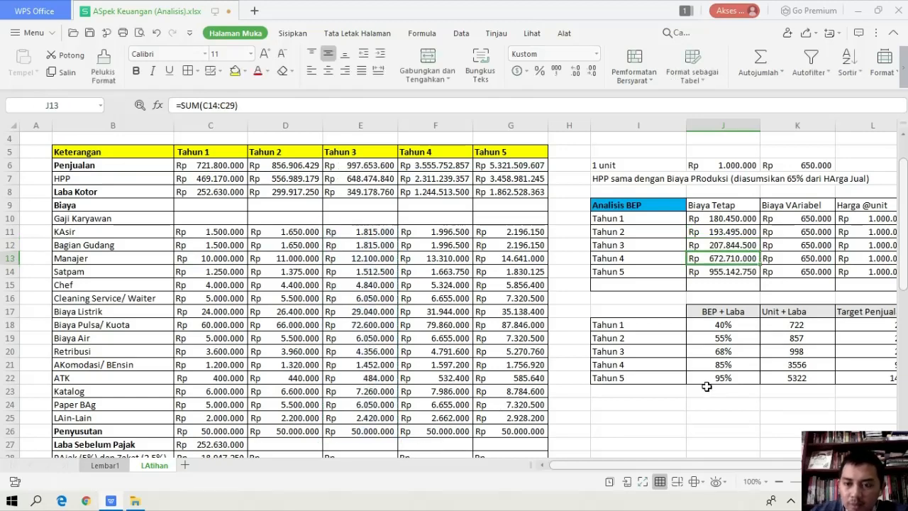
Correct the Tahun 4 Biaya Tetap in J13 to sum the Tahun 4 costs, using =SUM(F11:F26)
double_click(742, 258)
key("BackSpace")
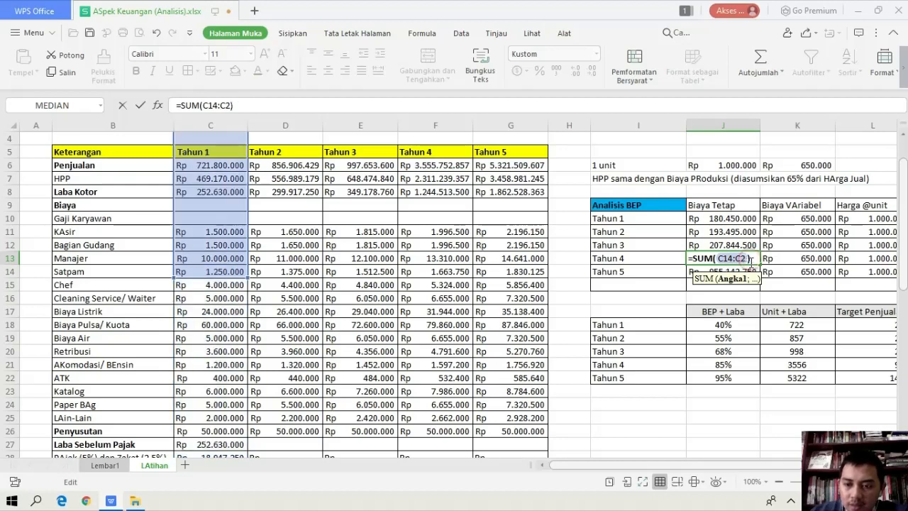
key("BackSpace")
key("BackSpace")
key("BackSpace")
key("BackSpace")
key("BackSpace")
key("BackSpace")
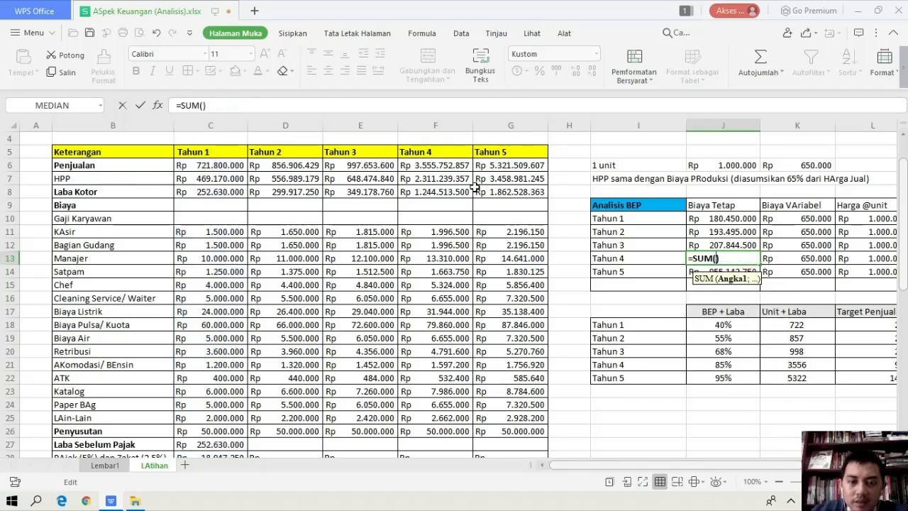
left_click_drag(459, 231, 456, 430)
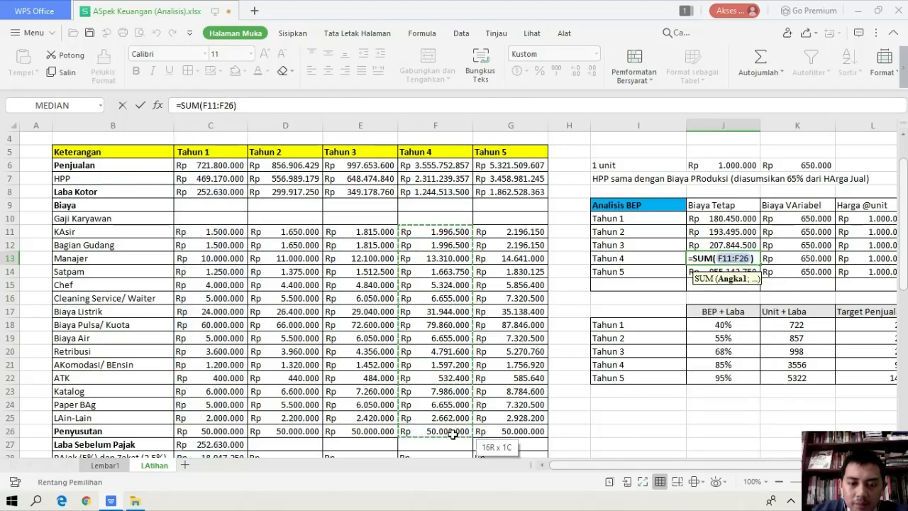
key("Return")
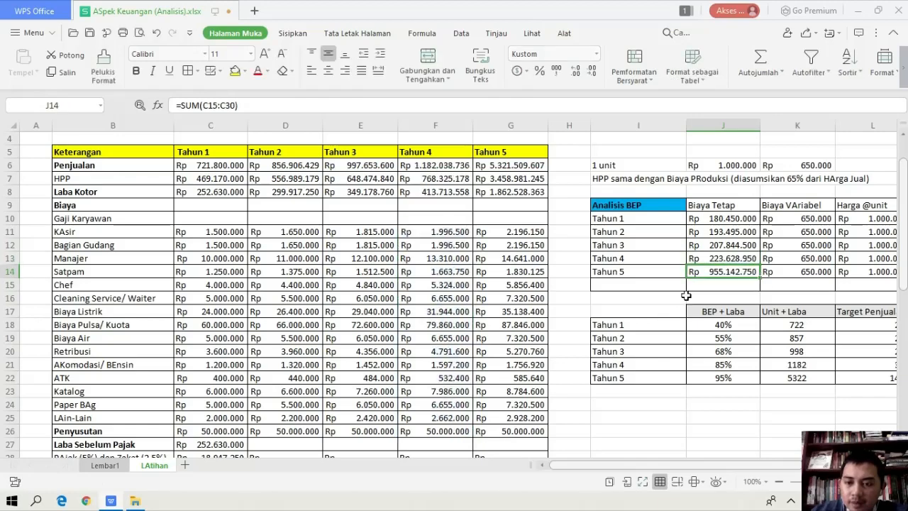
Correct the Tahun 5 Biaya Tetap in J14 to sum the Tahun 5 costs, using =SUM(G11:G26)
double_click(718, 274)
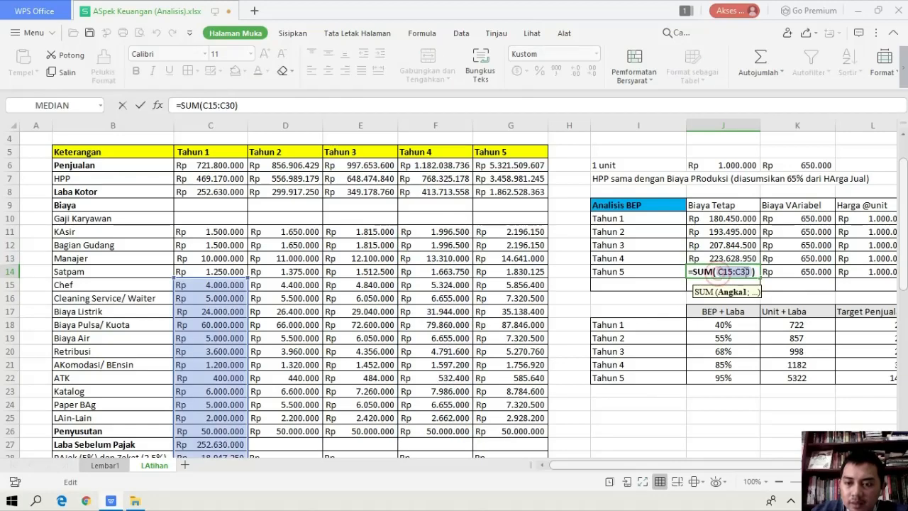
left_click(752, 273)
key("BackSpace")
key("BackSpace")
key("BackSpace")
key("BackSpace")
key("BackSpace")
key("BackSpace")
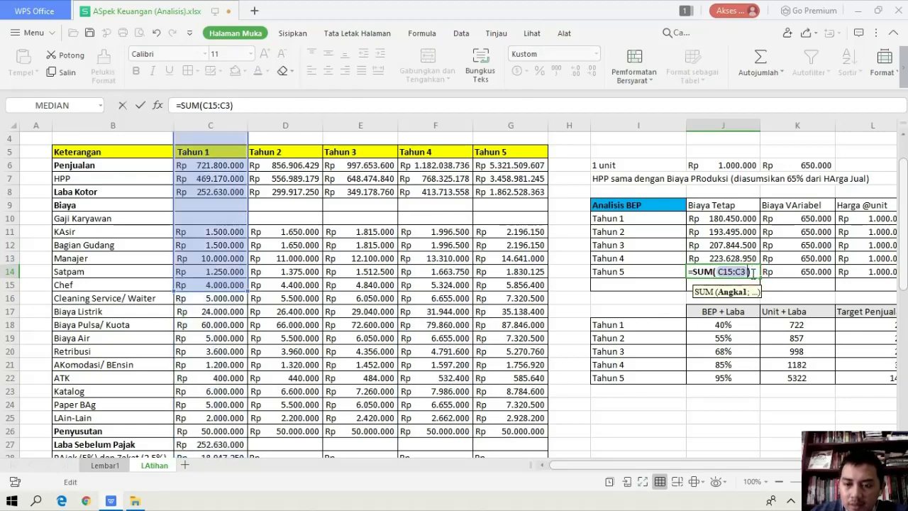
key("BackSpace")
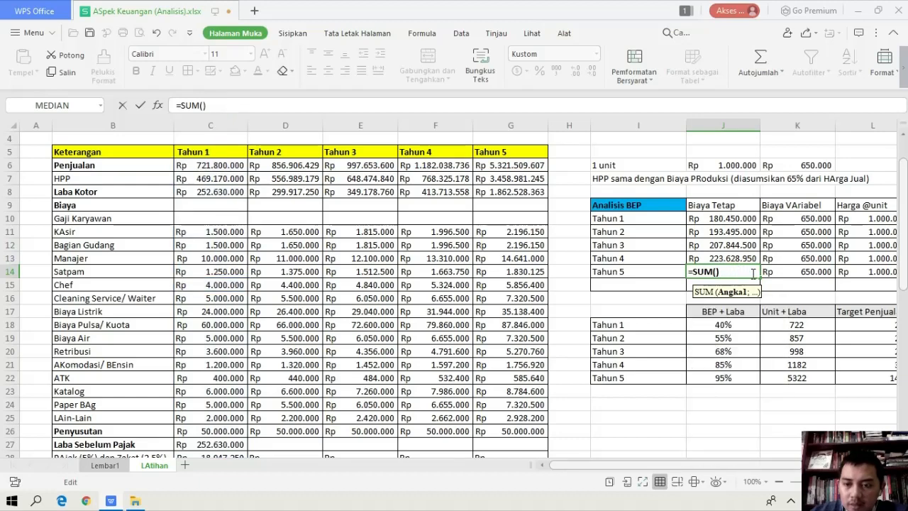
left_click_drag(540, 228, 533, 431)
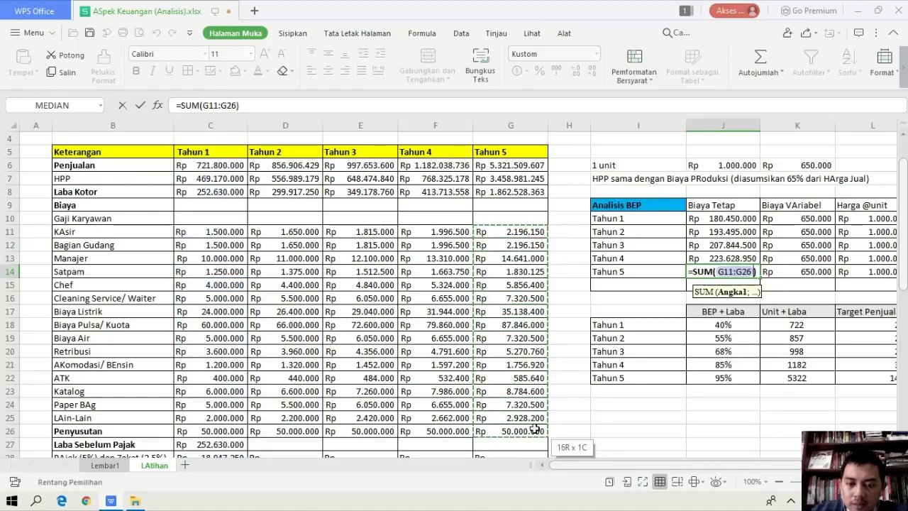
key("Return")
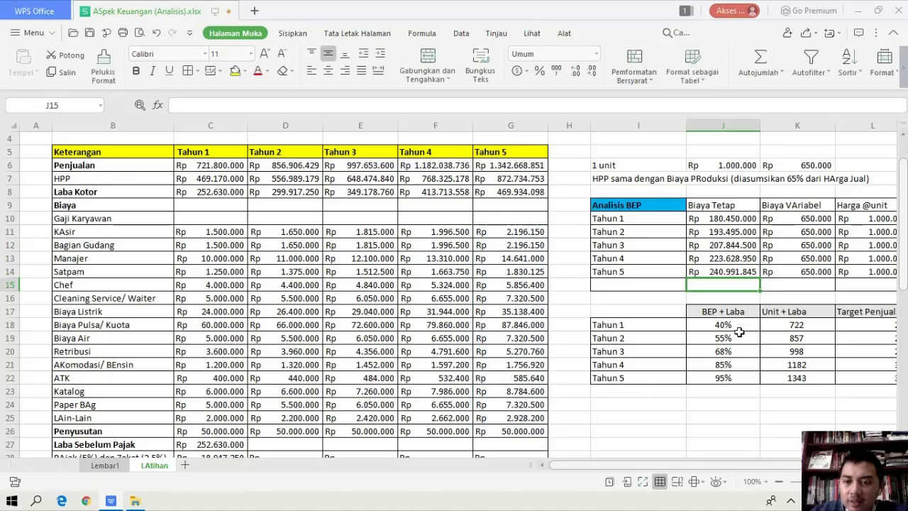
Total the Tahun 1 Biaya in C9 with =SUM(C11:C26) and fill the formula across to Tahun 5 in G9
scroll(731, 391, "up", 1)
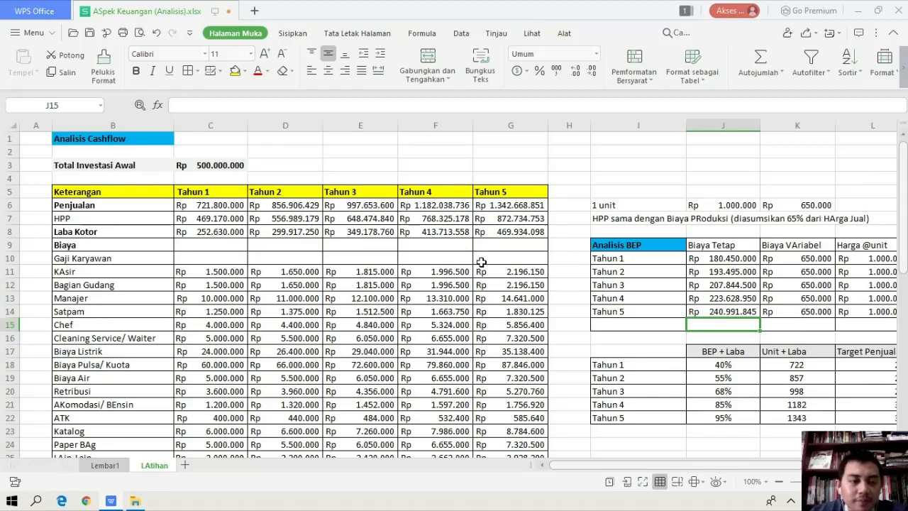
scroll(481, 262, "down", 2)
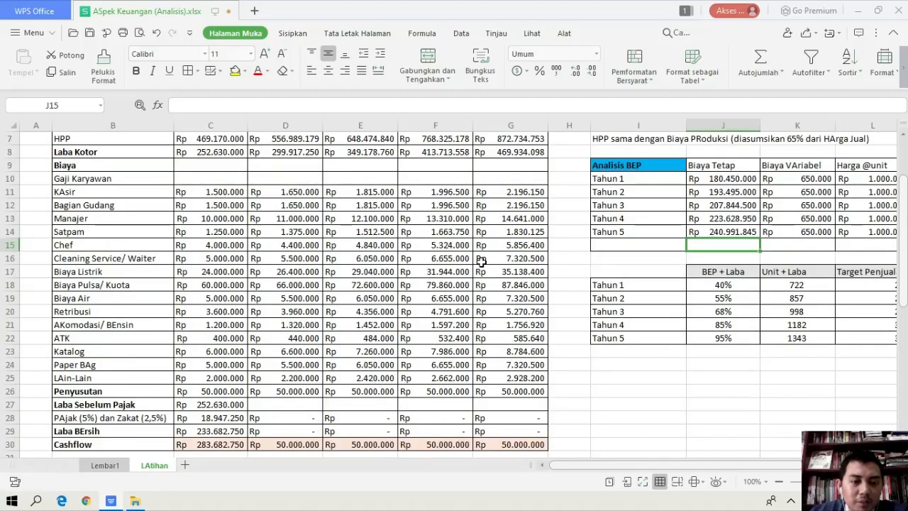
left_click(744, 179)
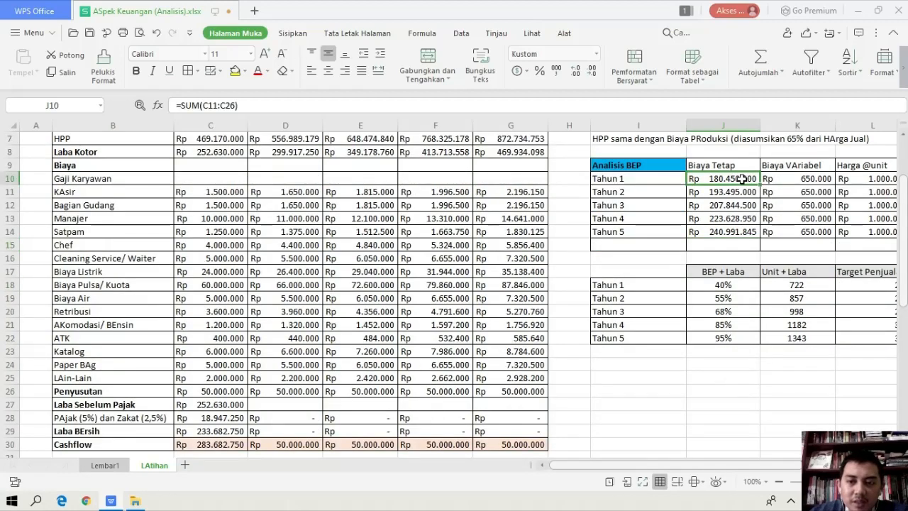
left_click(197, 166)
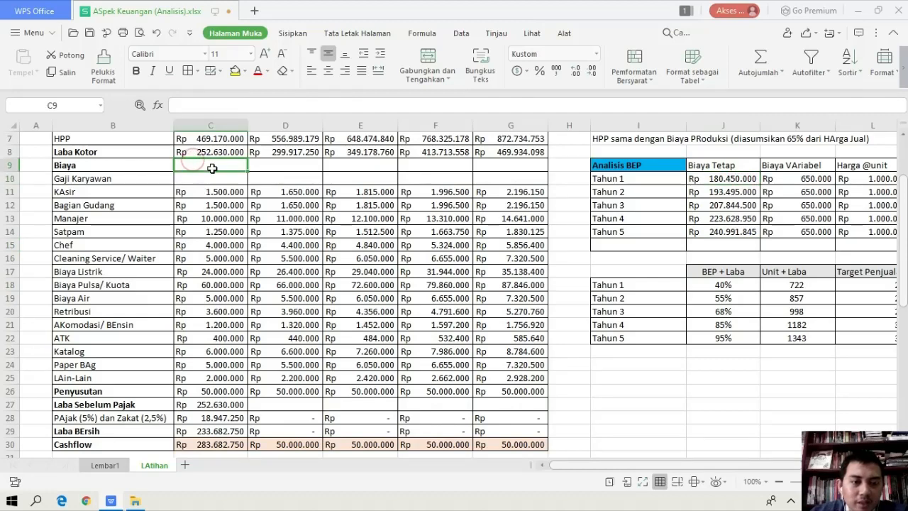
type("=")
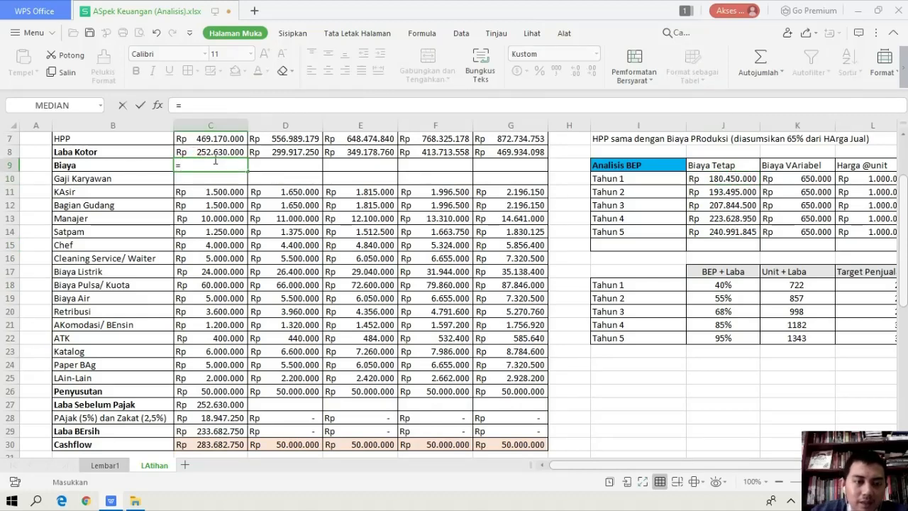
type("sum(")
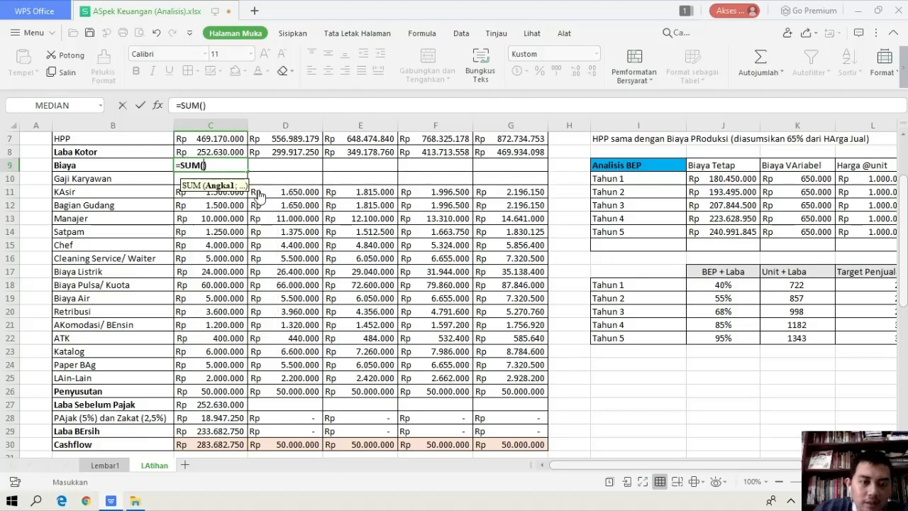
left_click_drag(242, 196, 229, 392)
key("Return")
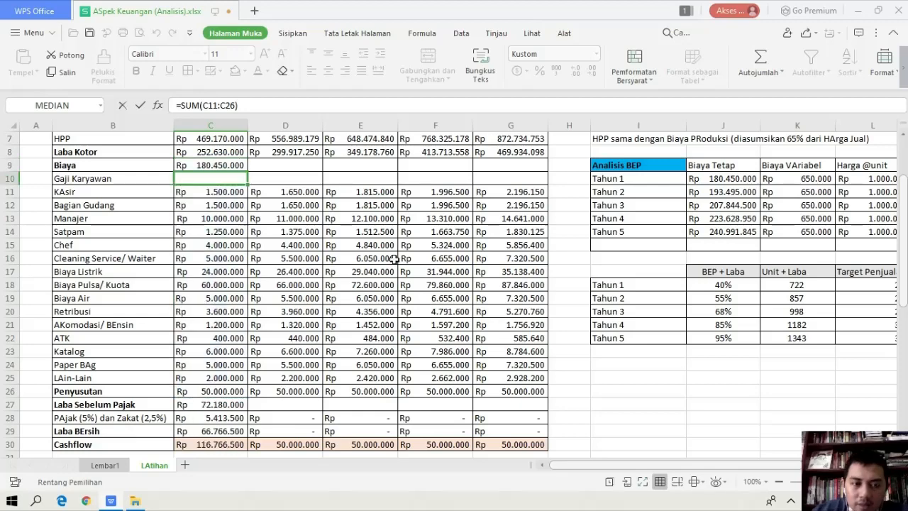
left_click(232, 167)
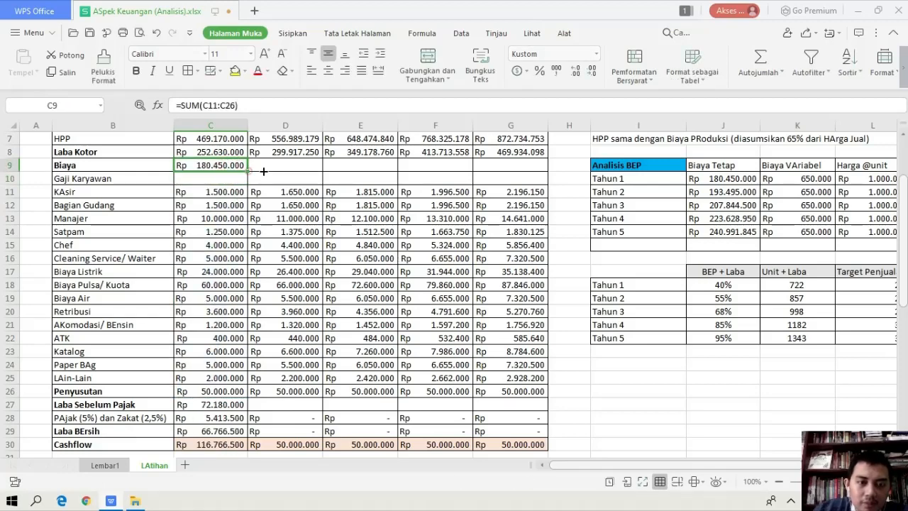
left_click_drag(264, 171, 529, 171)
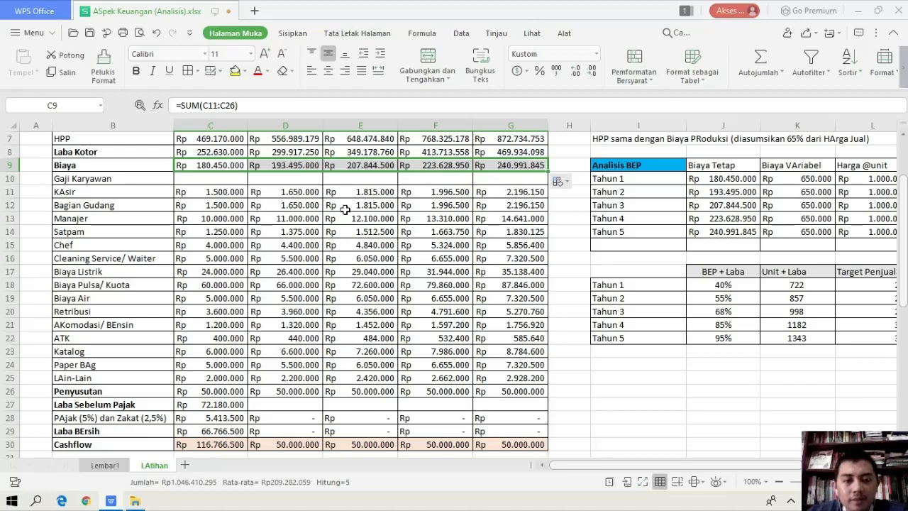
Clear the Laba Sebelum Pajak, Pajak dan Zakat, Laba Bersih and Cashflow values for all five years in C27:G30
scroll(357, 210, "down", 1)
scroll(359, 212, "up", 1)
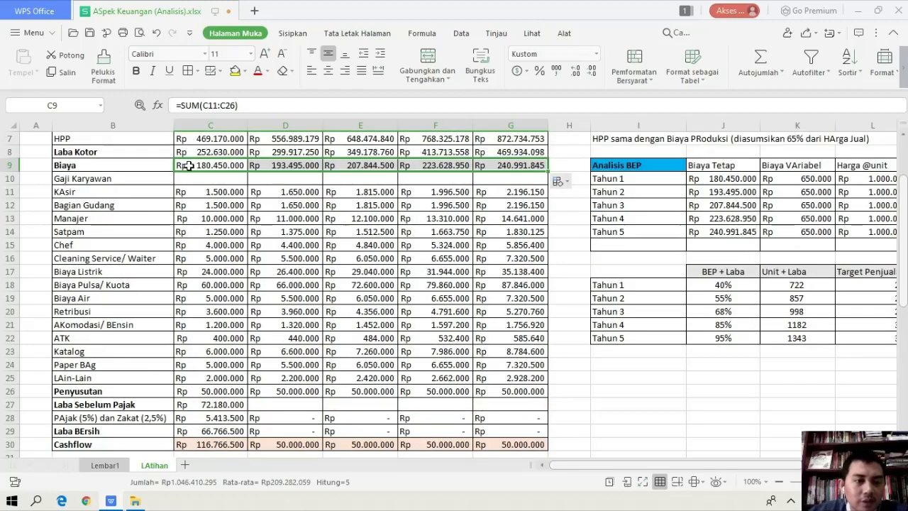
scroll(234, 164, "down", 2)
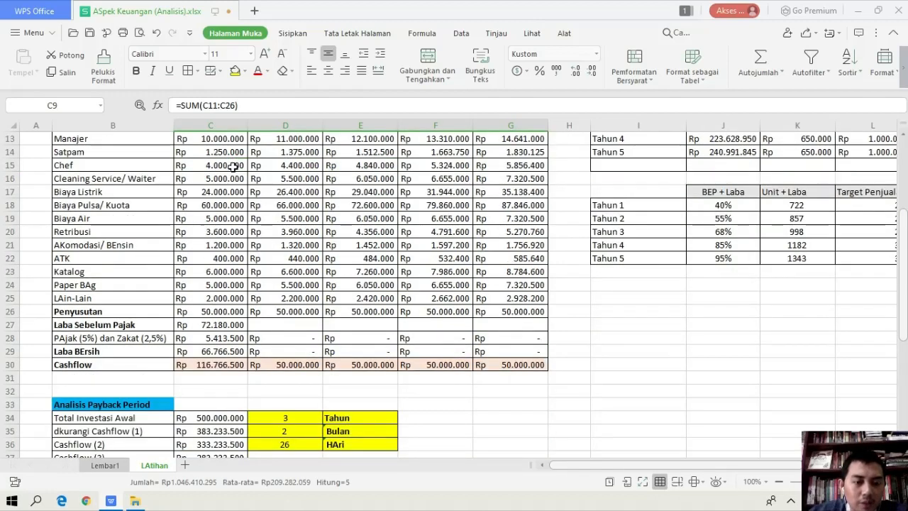
left_click(220, 324)
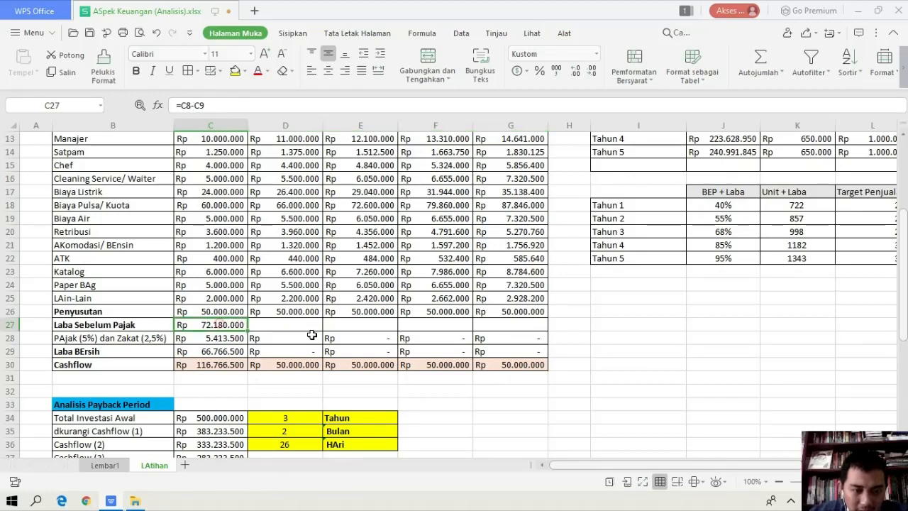
key("shift+Down")
key("shift+Down")
key("shift+Down")
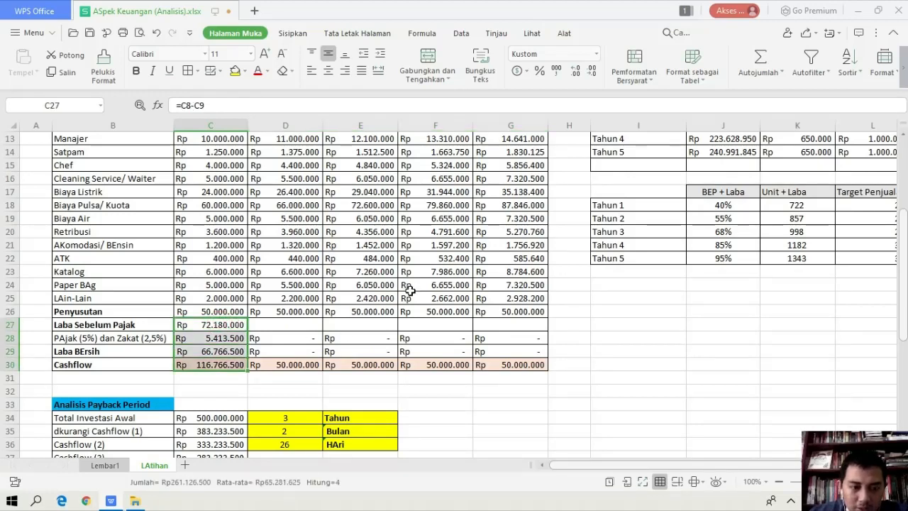
key("shift+Right")
key("shift+Right")
key("shift+Right")
key("shift+Right")
key("Delete")
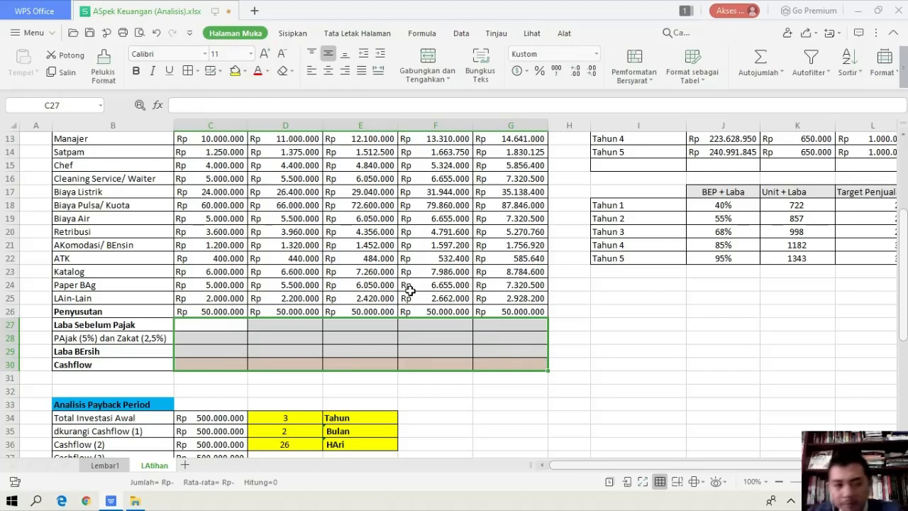
Calculate the Tahun 1 Laba Sebelum Pajak in C27 as Laba Kotor minus Biaya, using =C8-C9, and fill the formula across to G27
scroll(410, 291, "up", 1)
scroll(240, 348, "down", 1)
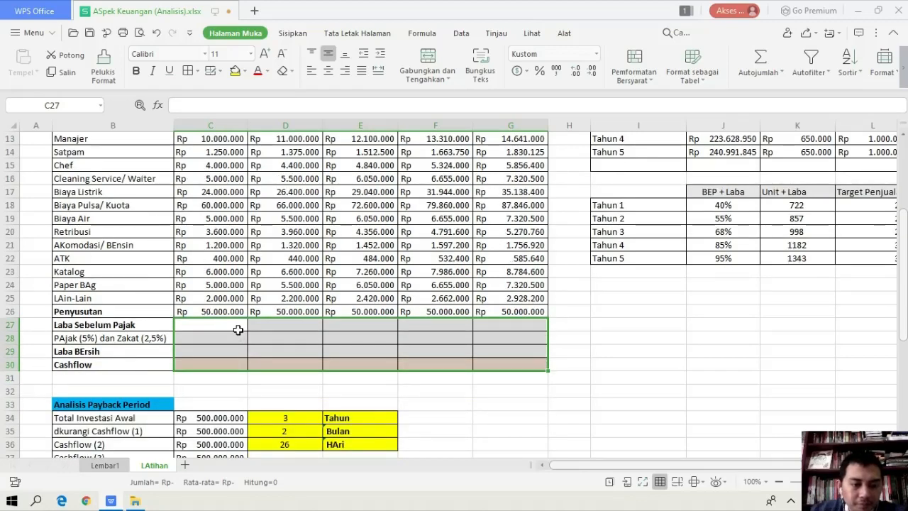
left_click(239, 328)
type("=")
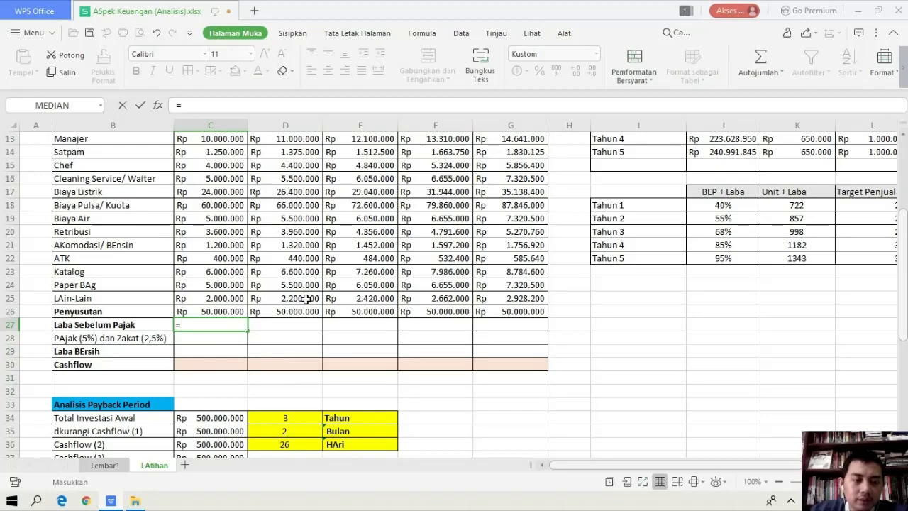
scroll(261, 253, "up", 3)
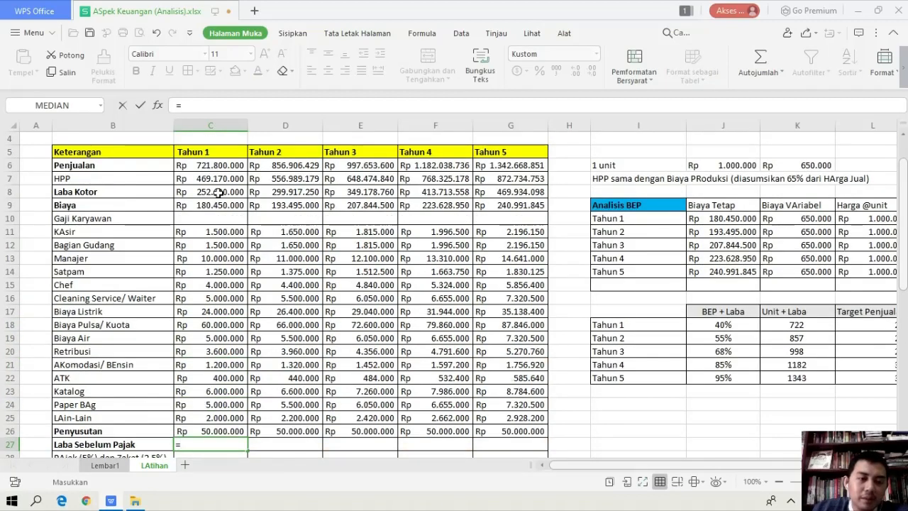
left_click(222, 192)
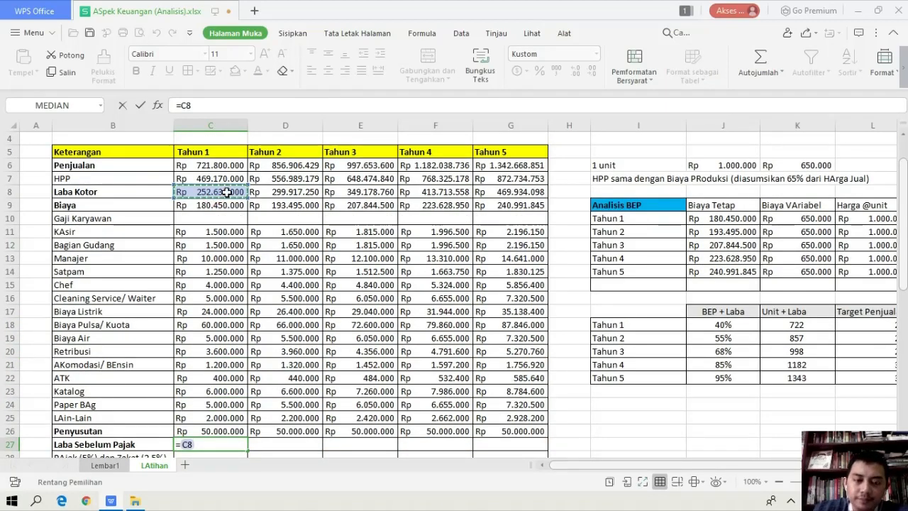
type("-")
left_click(226, 205)
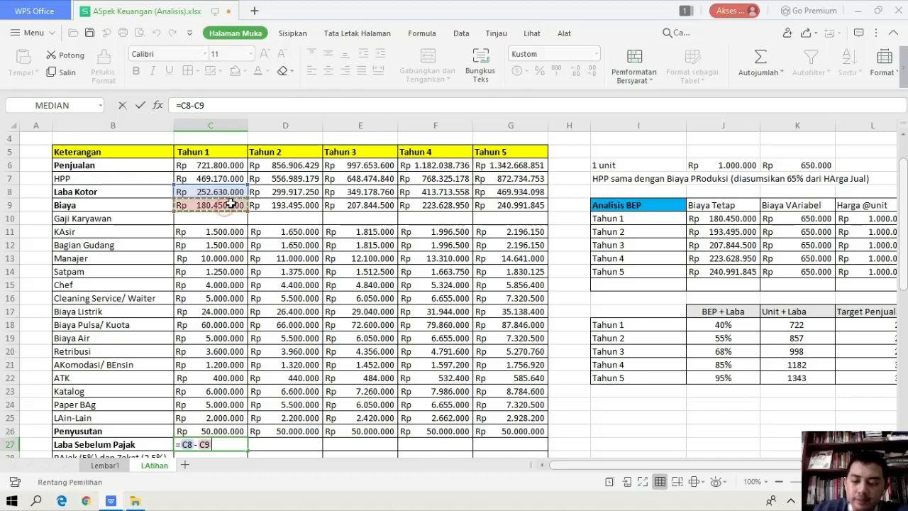
key("Return")
scroll(230, 204, "down", 3)
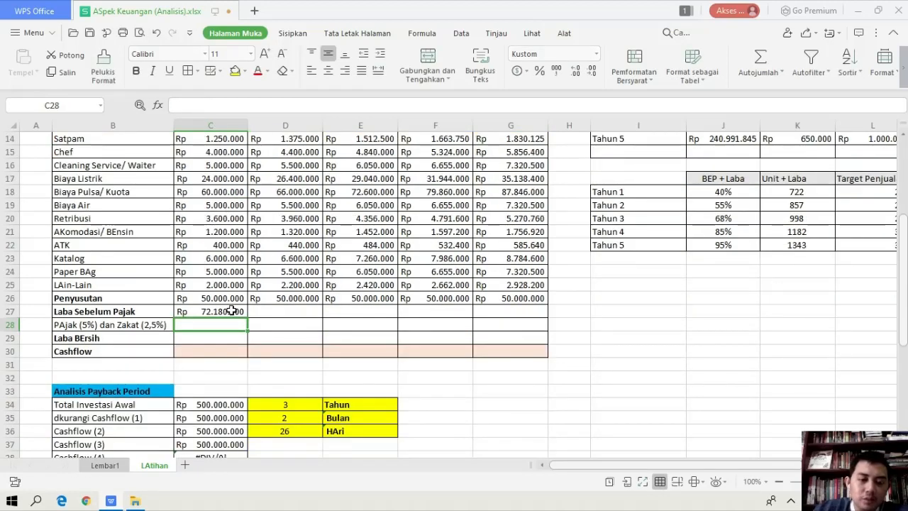
left_click(238, 313)
left_click_drag(254, 316, 521, 324)
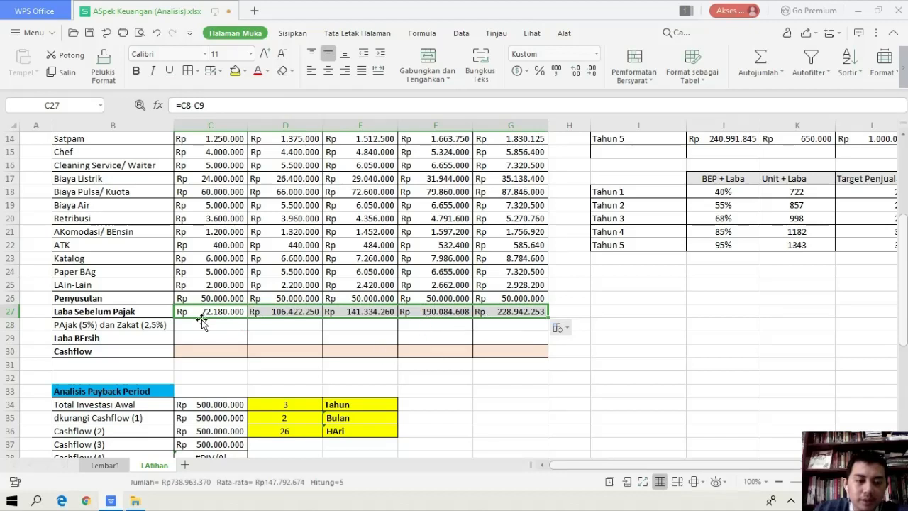
Calculate the Tahun 1 tax and zakat in C28 as 7,5% of Laba Sebelum Pajak, using =C27*7,5%, and fill the formula across to G28
left_click(213, 324)
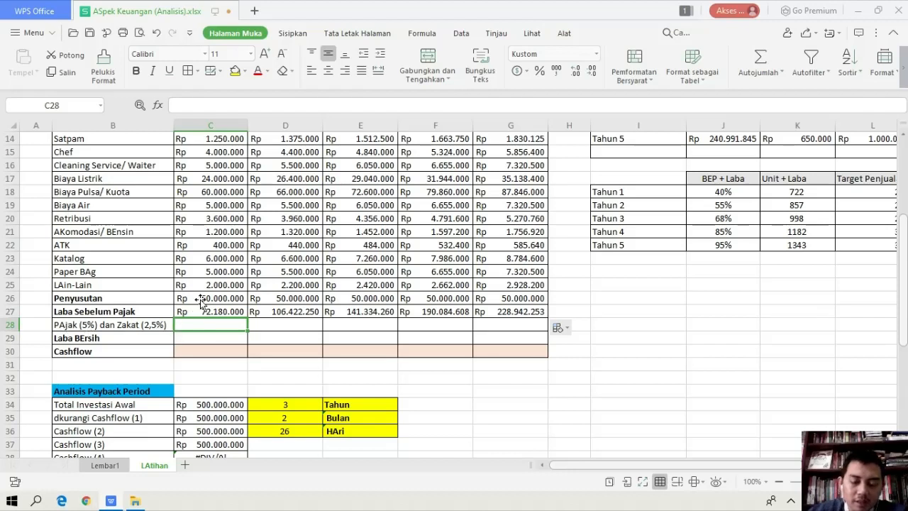
type("=")
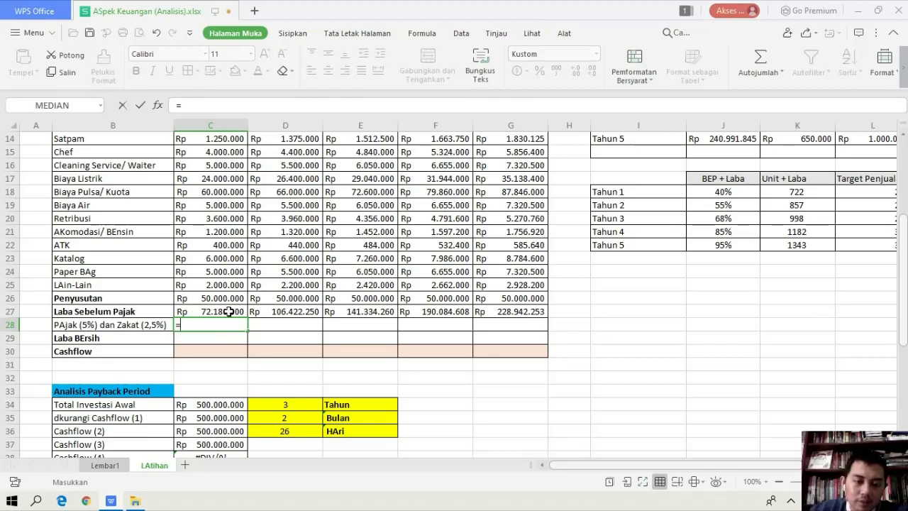
left_click(229, 312)
type("*")
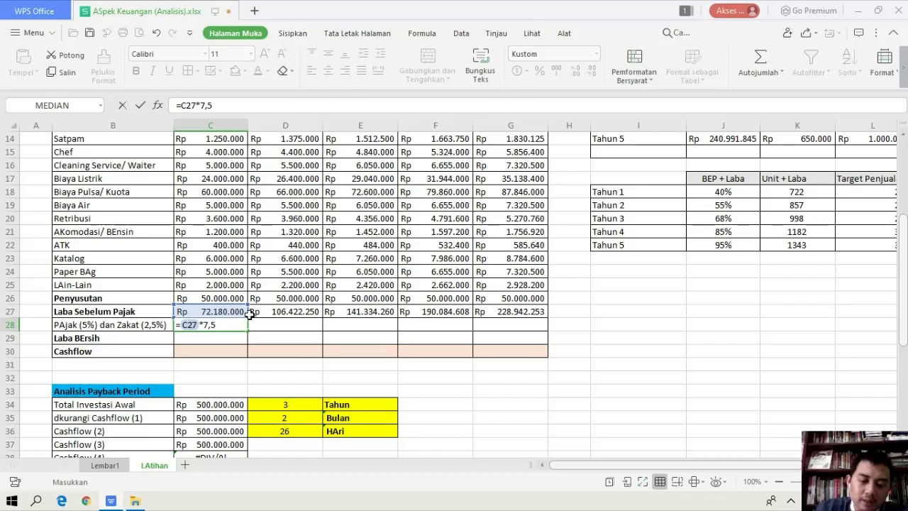
type("7,5%")
key("Return")
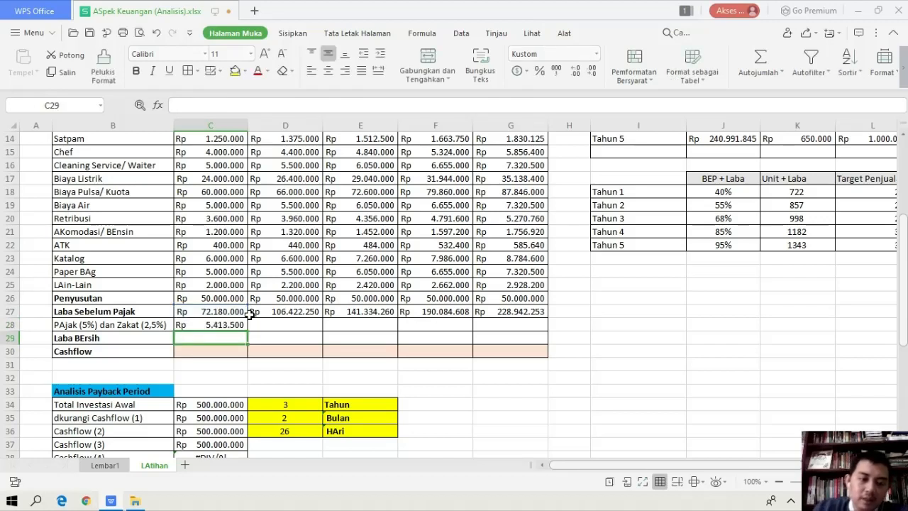
left_click(224, 325)
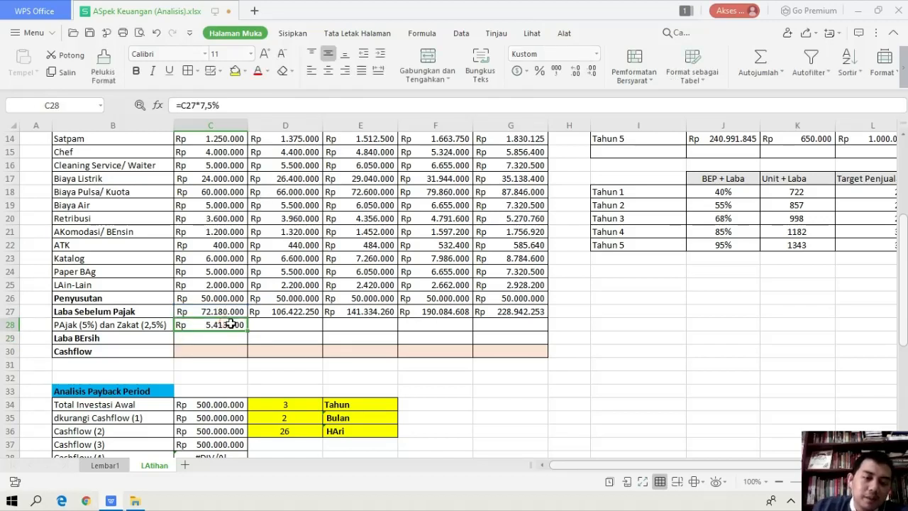
left_click_drag(247, 328, 521, 331)
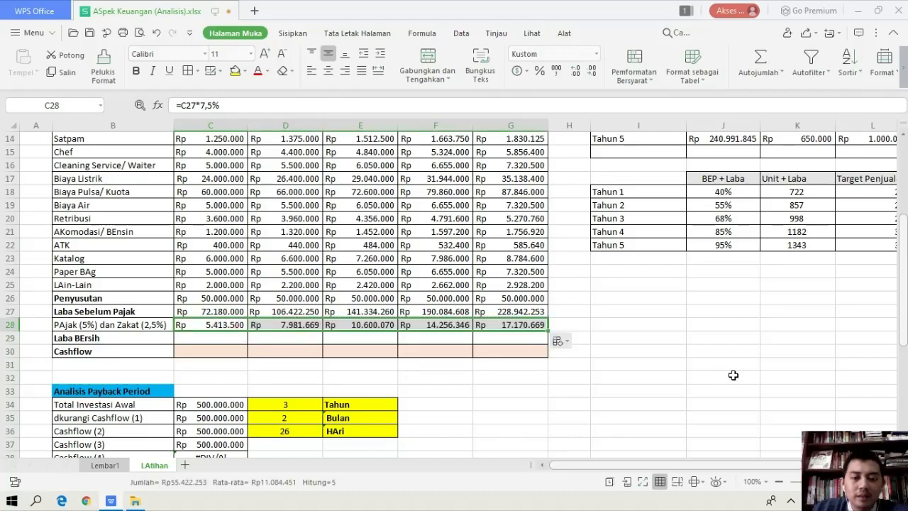
Calculate the Tahun 1 Laba Bersih in C29 as Laba Sebelum Pajak minus tax and zakat, using =C27-C28, and fill it across to G29
left_click(203, 343)
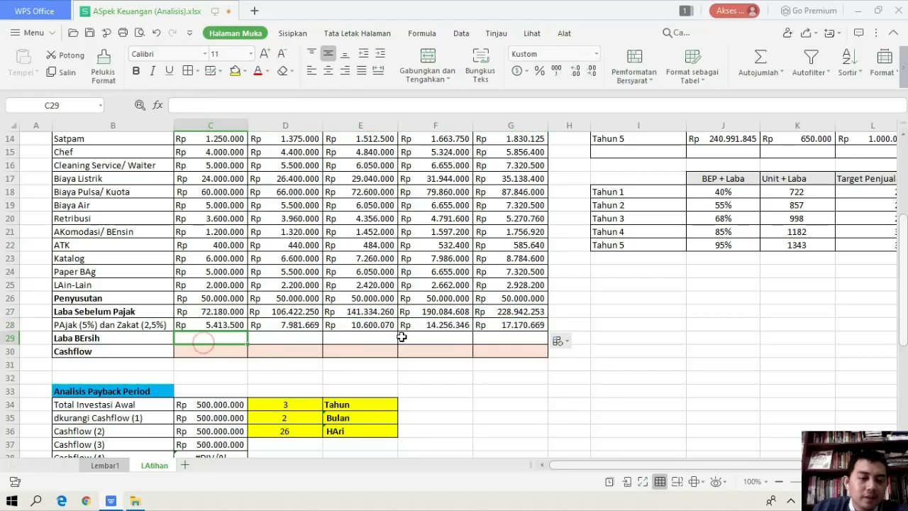
left_click(222, 312)
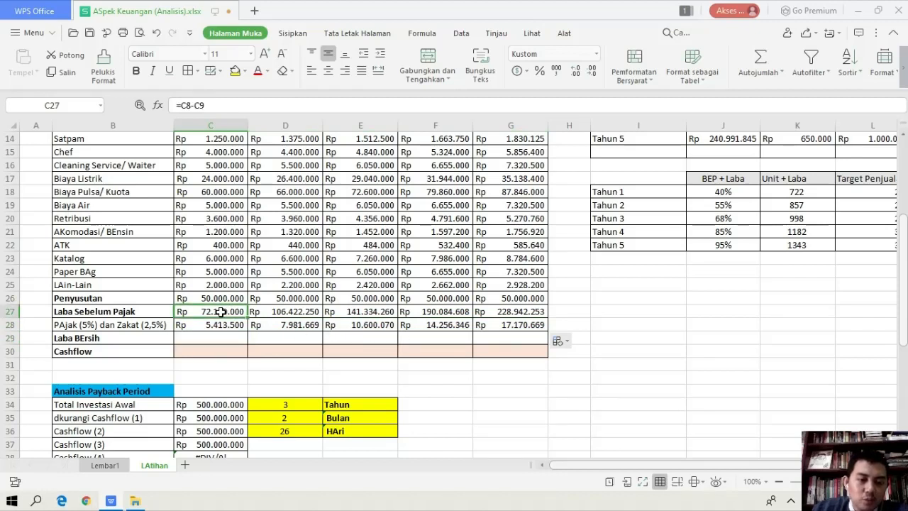
left_click(224, 326)
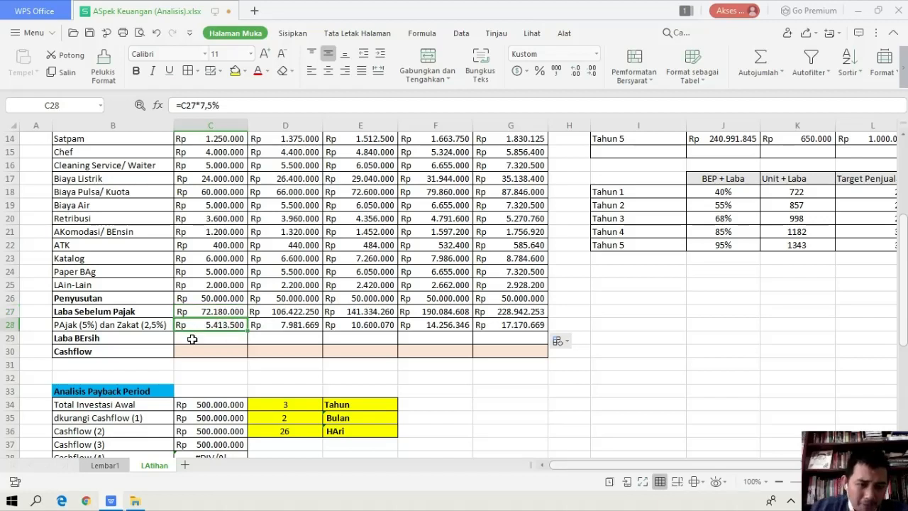
left_click(192, 339)
type("=")
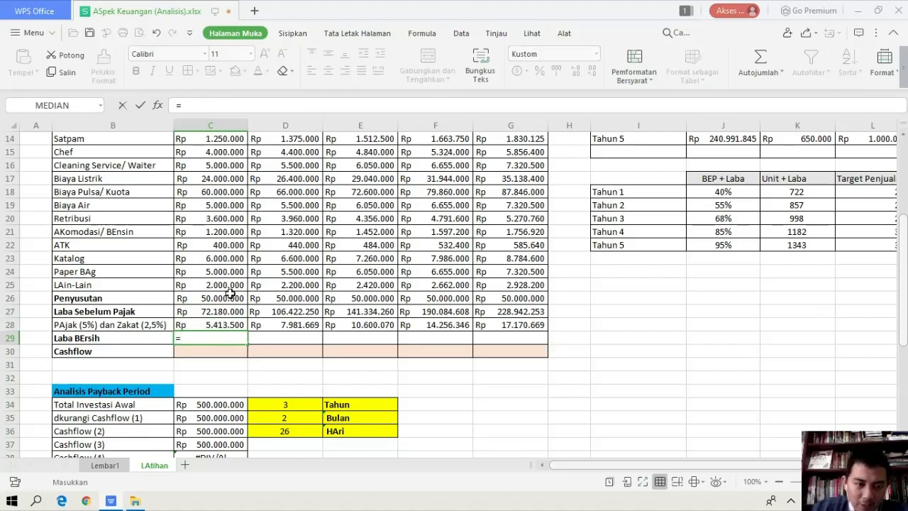
left_click(224, 311)
type("-")
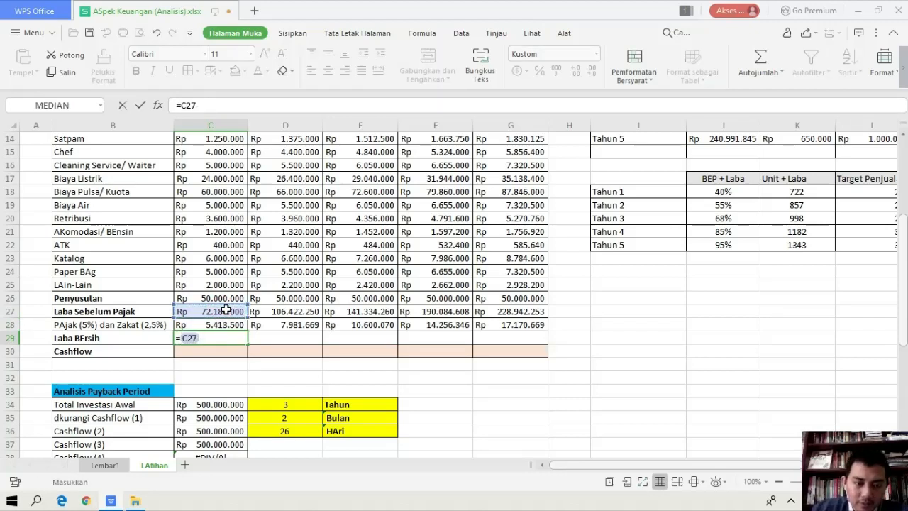
left_click(223, 326)
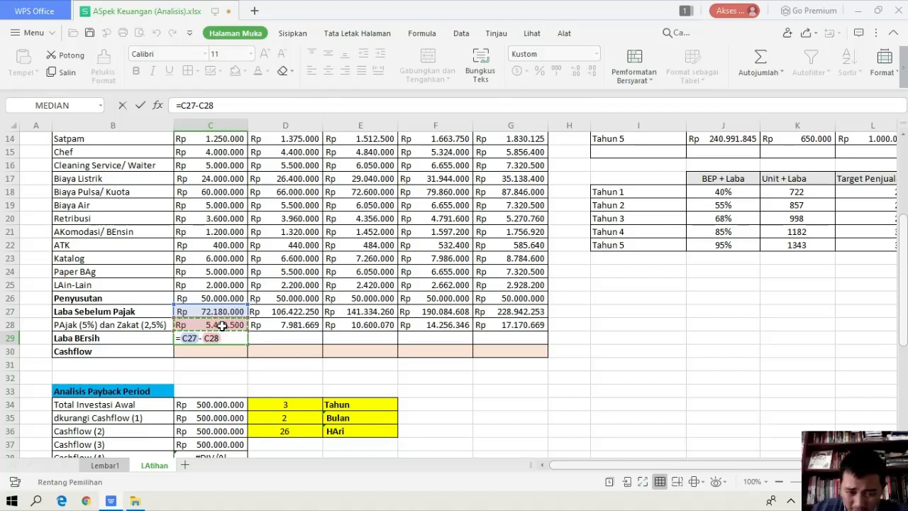
key("Return")
left_click(243, 339)
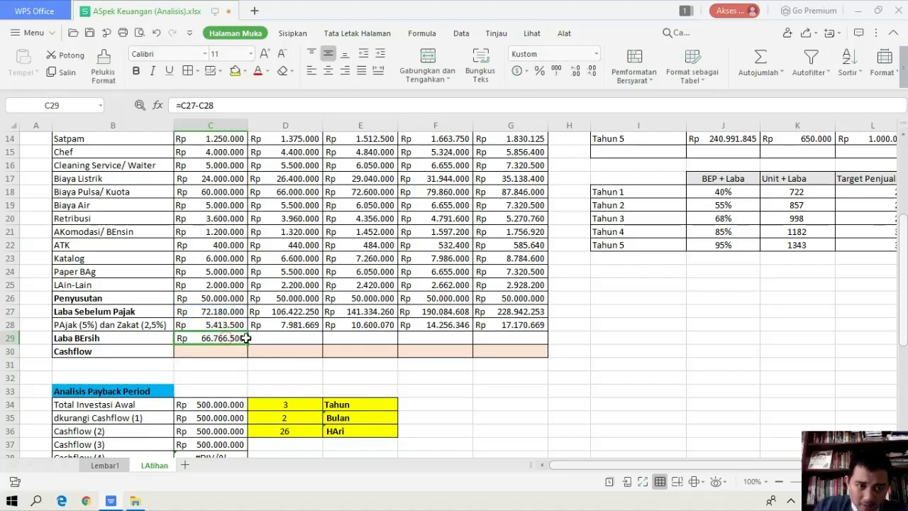
left_click_drag(245, 338, 536, 342)
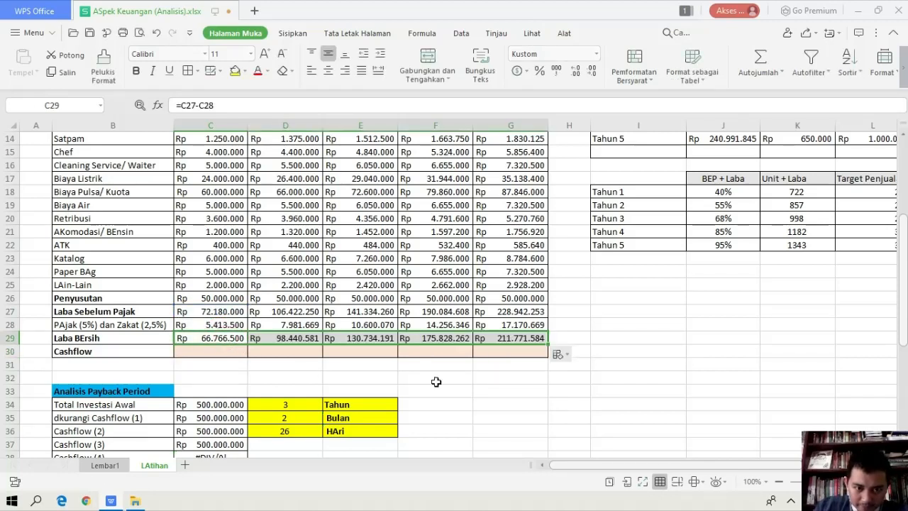
left_click(687, 336)
Calculate the Tahun 1 Cashflow in C30 as Laba Bersih plus Penyusutan, using =C29+C26, and fill the formula across to G30
left_click(198, 348)
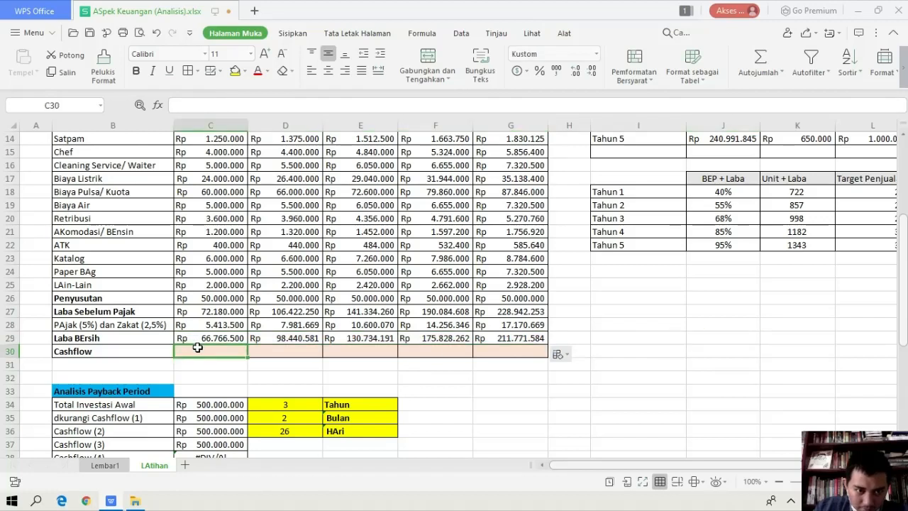
type("=")
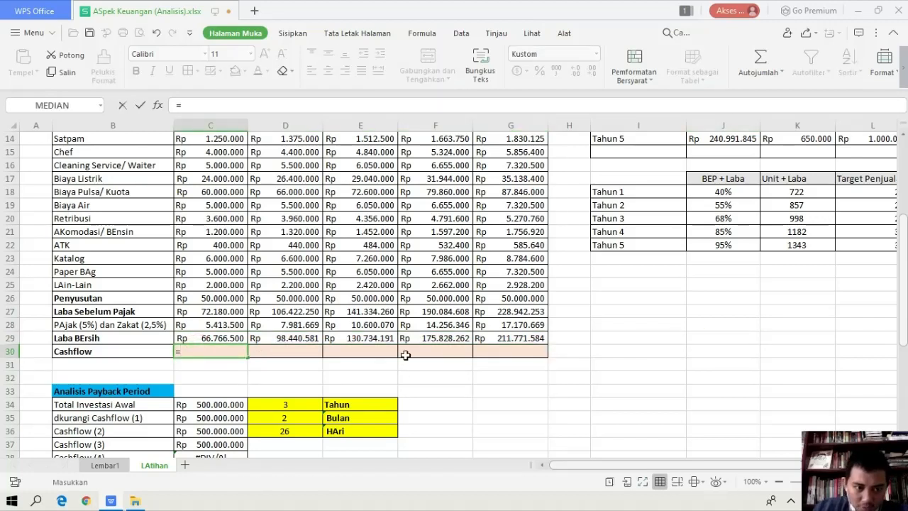
left_click(211, 339)
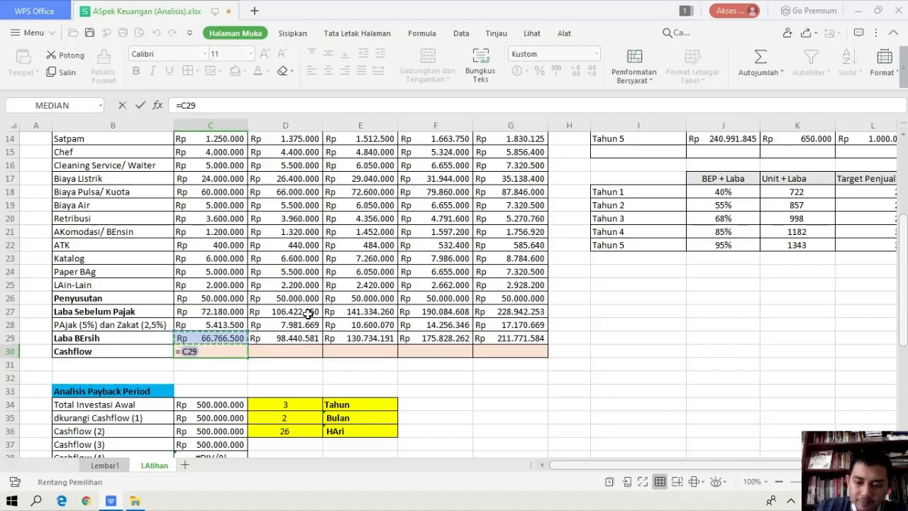
type("+")
left_click(240, 296)
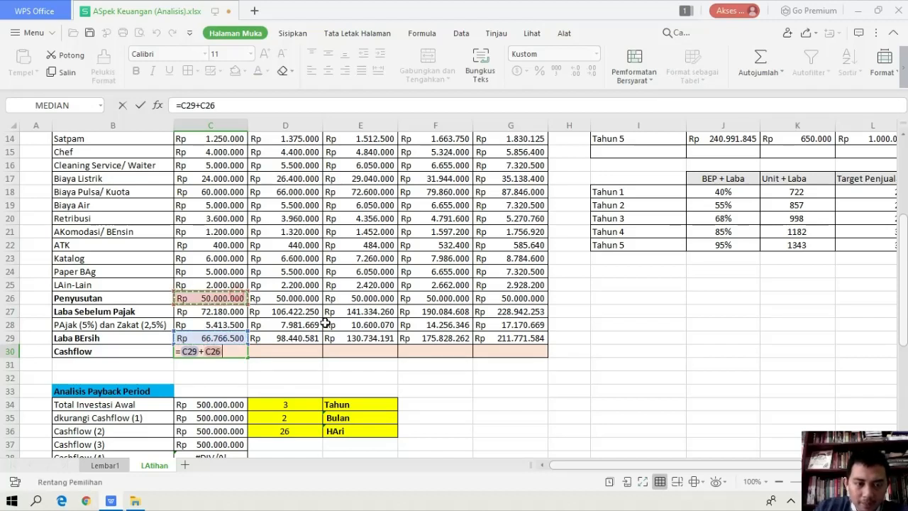
key("Return")
left_click(237, 352)
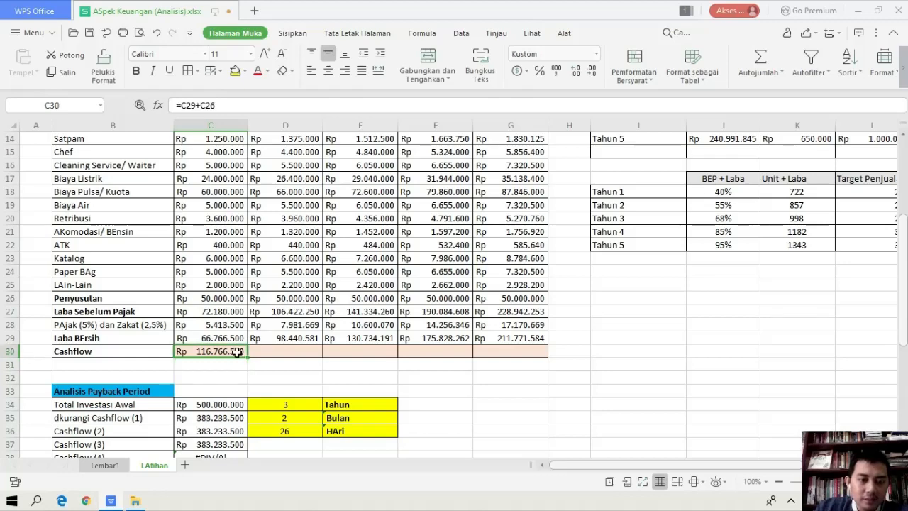
left_click_drag(246, 357, 526, 354)
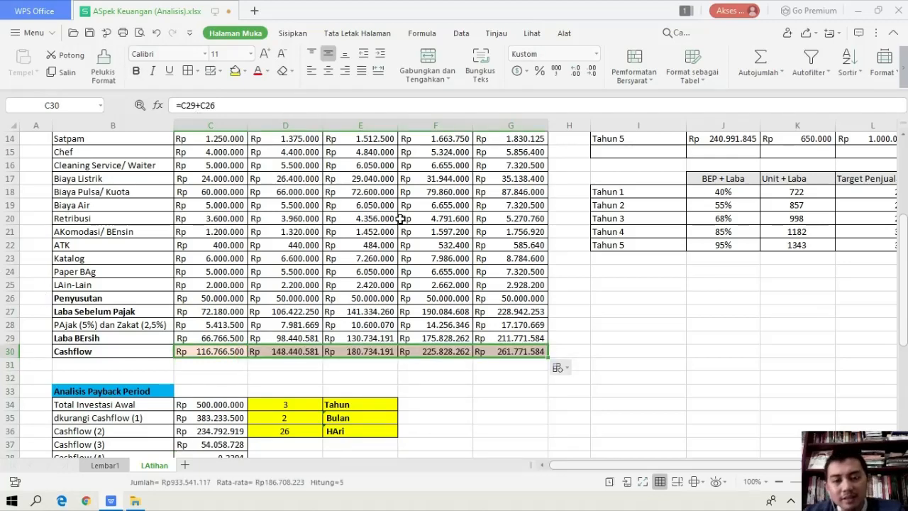
Review the five-year table from Penjualan down to Cashflow, along with the Analisis BEP and Analisis Payback Period sections
scroll(401, 219, "up", 5)
scroll(410, 185, "down", 1)
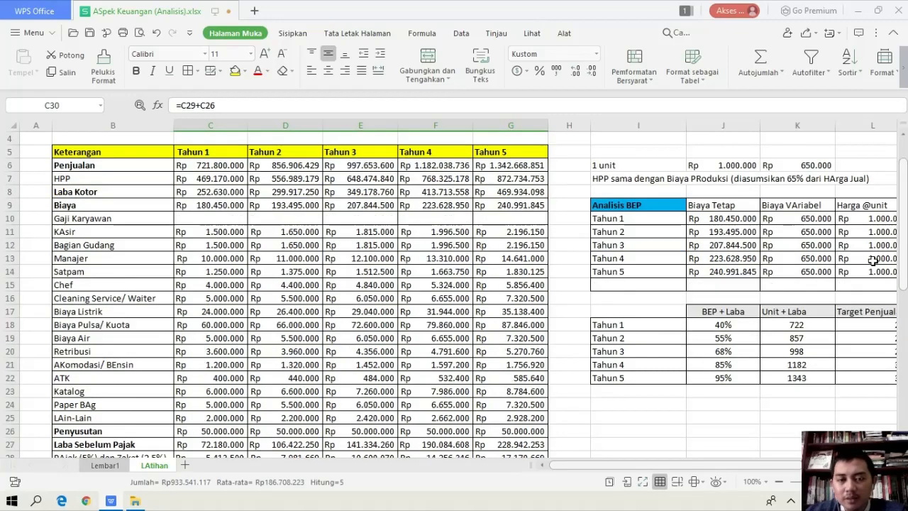
scroll(389, 206, "up", 1)
scroll(310, 191, "down", 1)
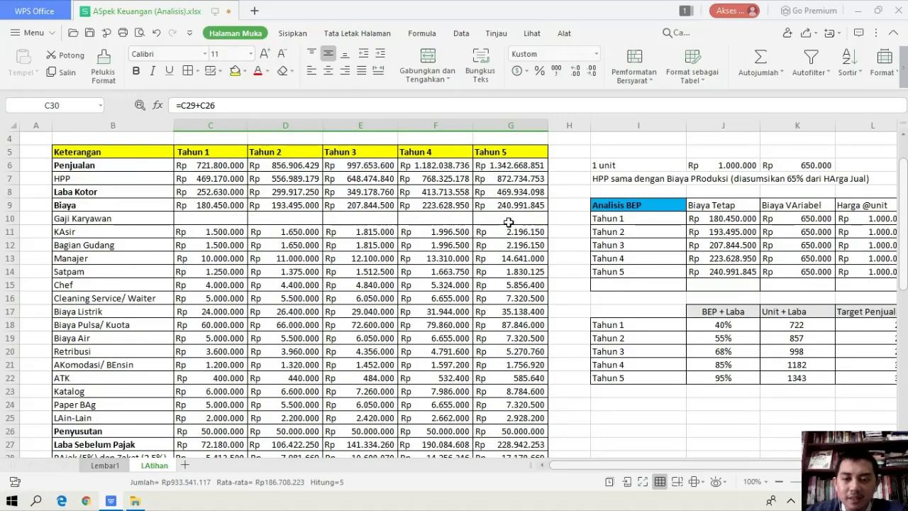
scroll(509, 223, "down", 2)
scroll(509, 222, "down", 1)
scroll(509, 222, "up", 1)
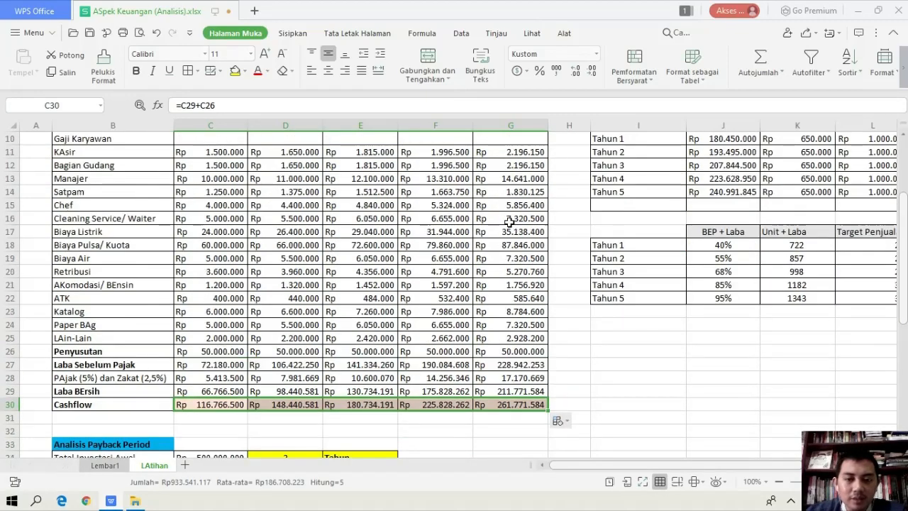
scroll(508, 222, "down", 2)
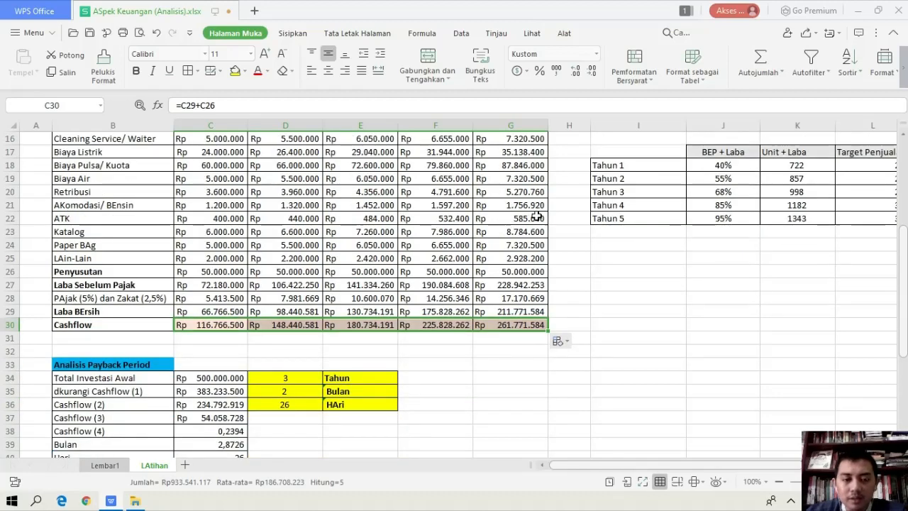
scroll(537, 216, "up", 2)
scroll(537, 217, "down", 1)
scroll(537, 217, "up", 1)
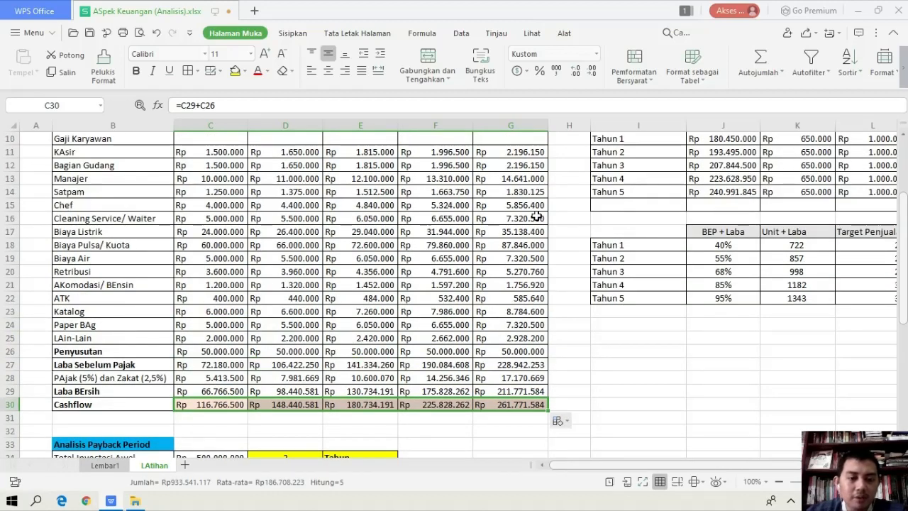